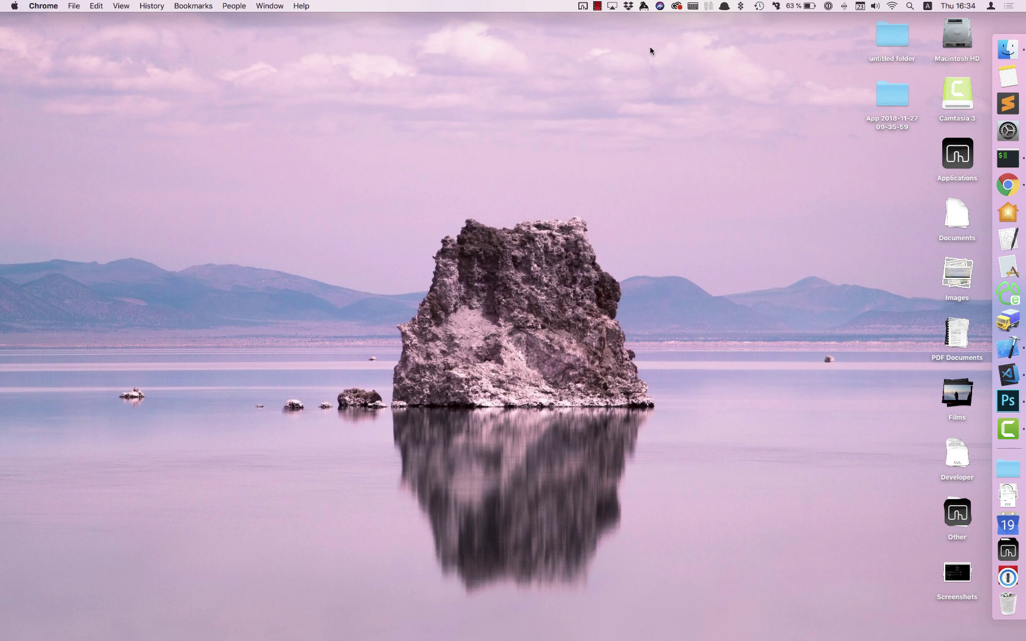
pyautogui.click(583, 7)
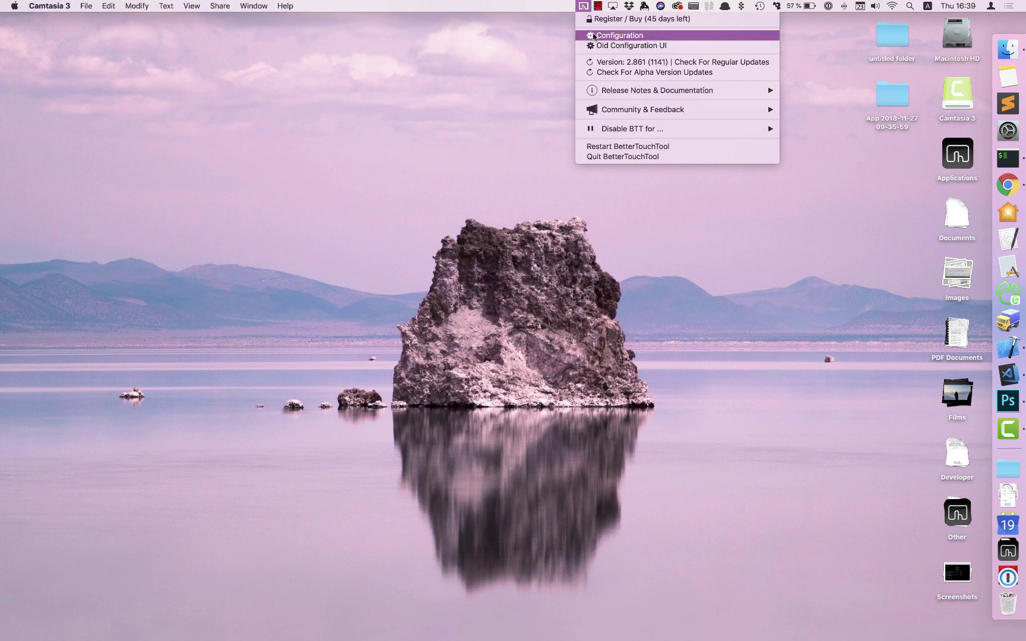
# Step: Open the BetterTouchTool Configuration window from the menu-bar menu, showing All Apps trackpad gestures
pyautogui.click(592, 36)
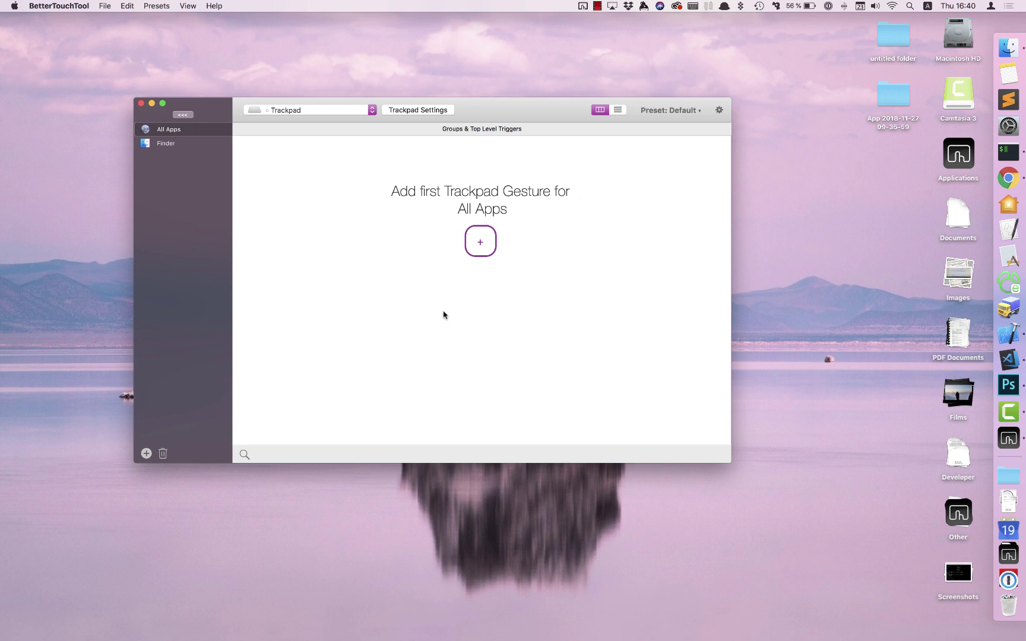
# Step: Add a 3 Finger Tap trackpad trigger for All Apps and check its Advanced tab before returning to Basic Config
pyautogui.click(484, 247)
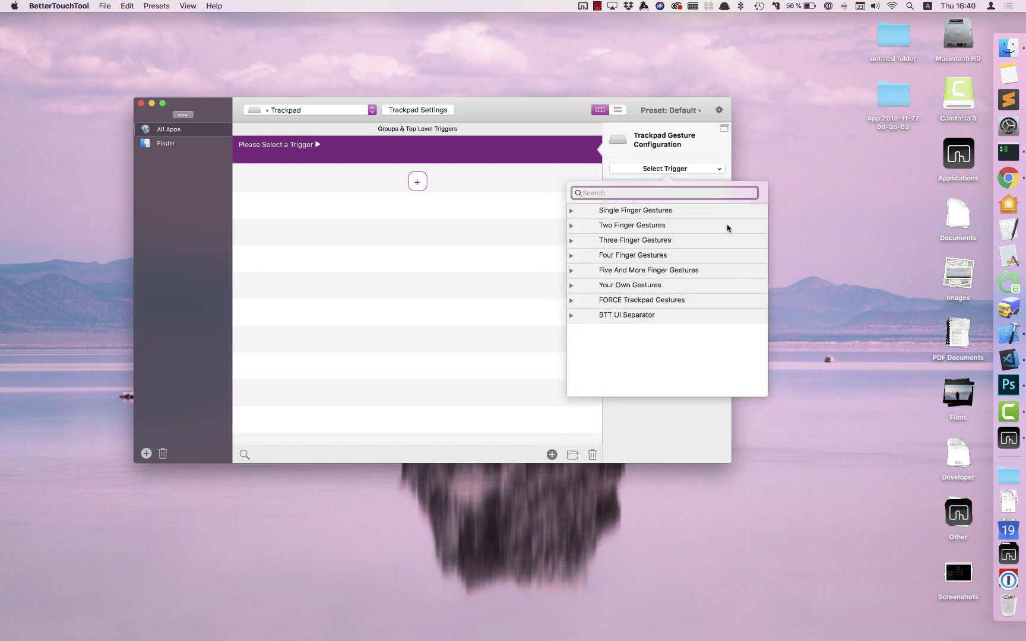
pyautogui.click(637, 241)
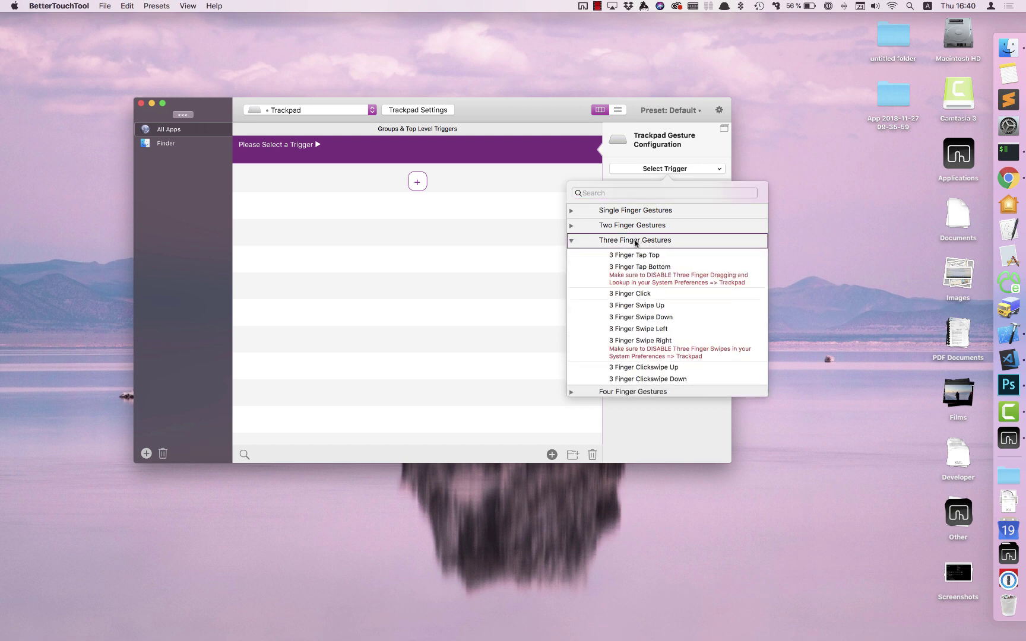
pyautogui.click(635, 255)
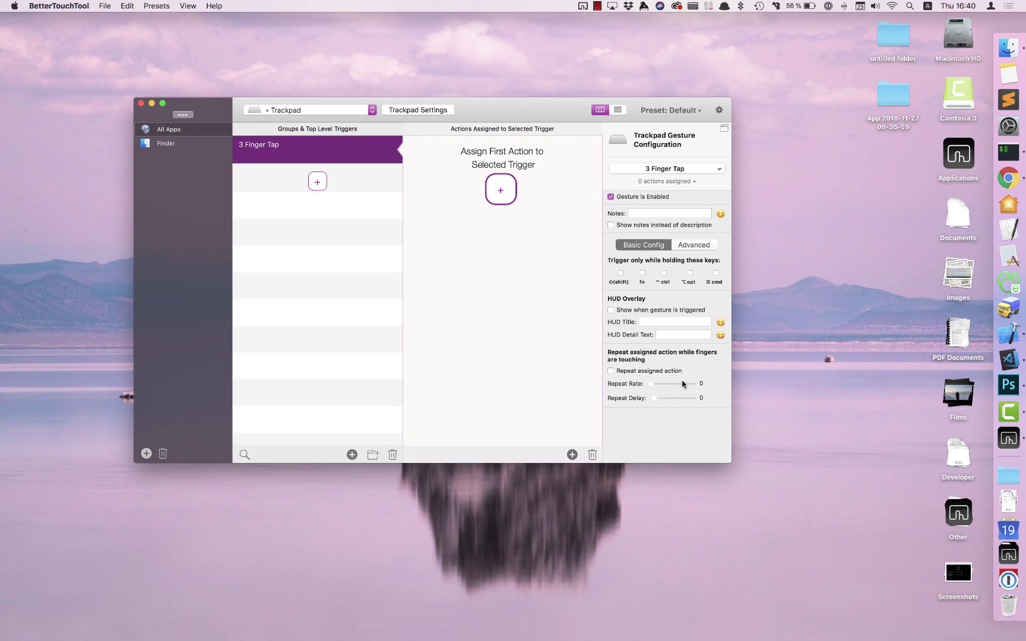
pyautogui.click(706, 246)
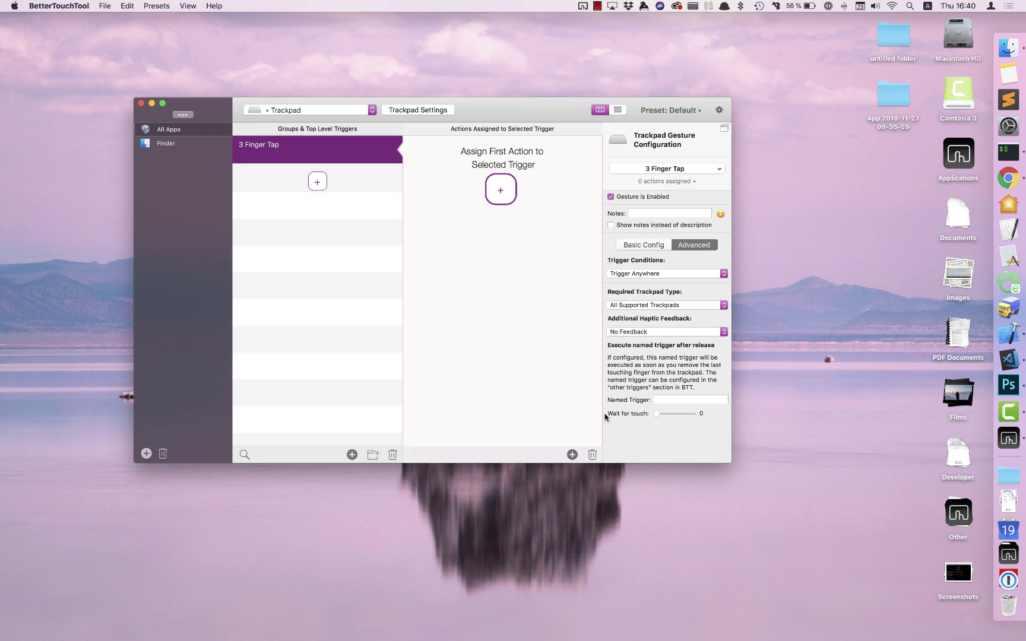
pyautogui.click(642, 247)
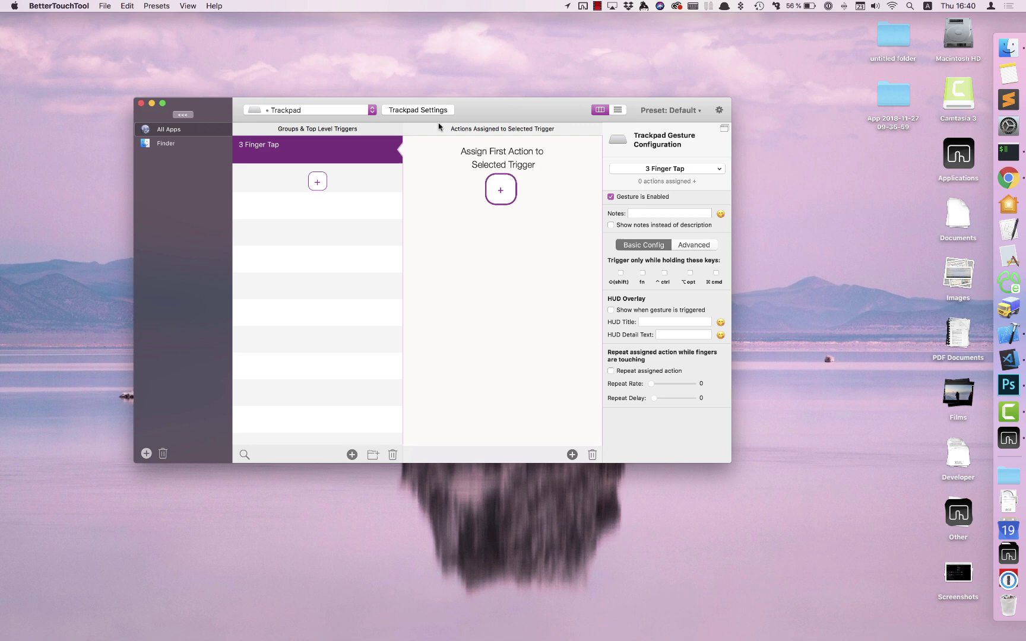
# Step: Assign Capture Screenshot then edit in BTT as 3 Finger Tap's first action
pyautogui.click(498, 192)
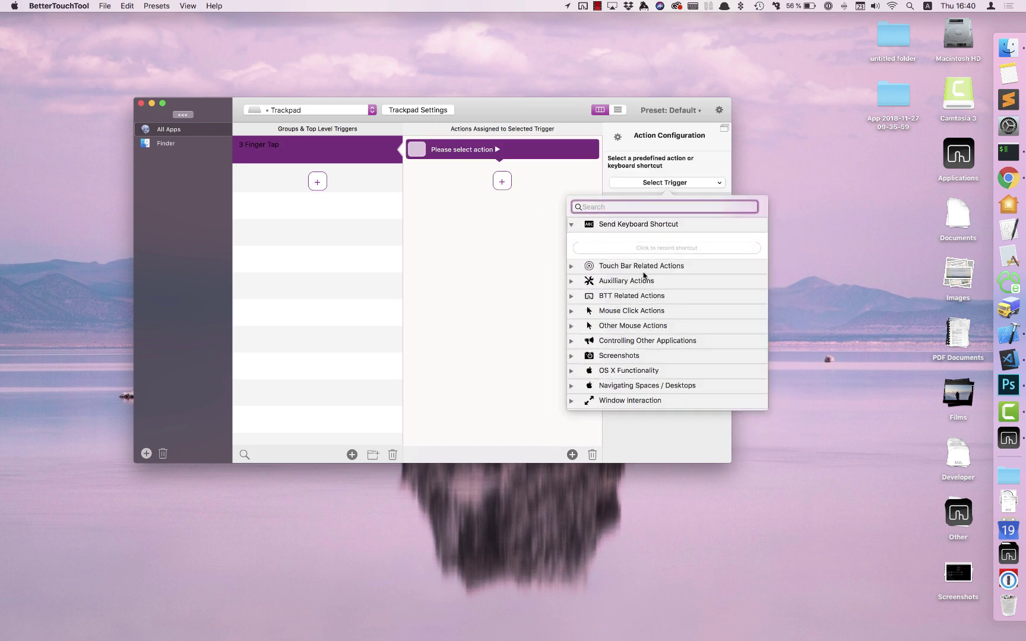
pyautogui.scroll(-2, 640, 376)
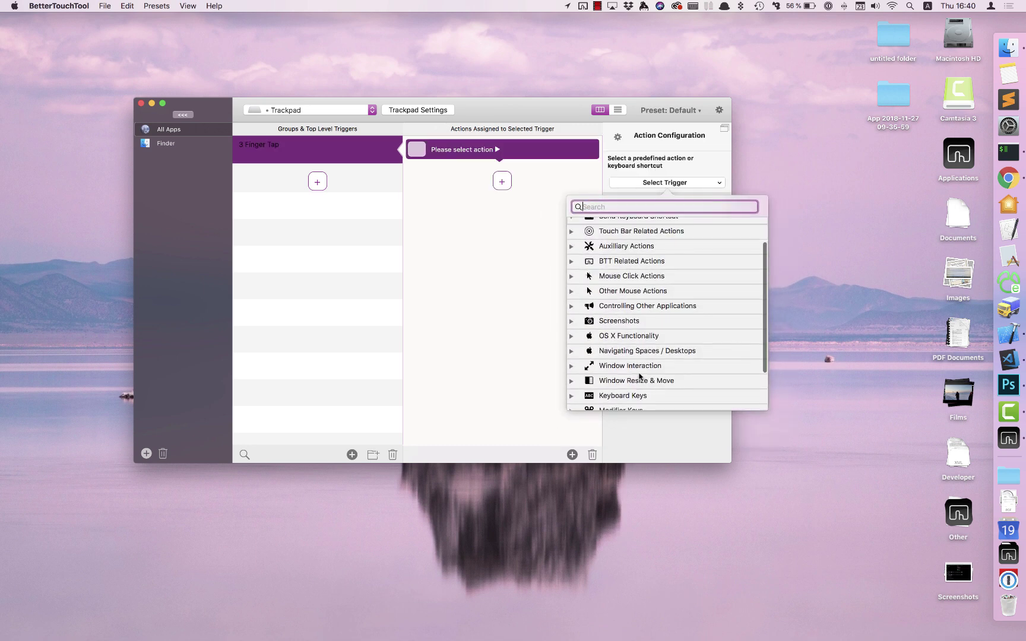
pyautogui.click(653, 322)
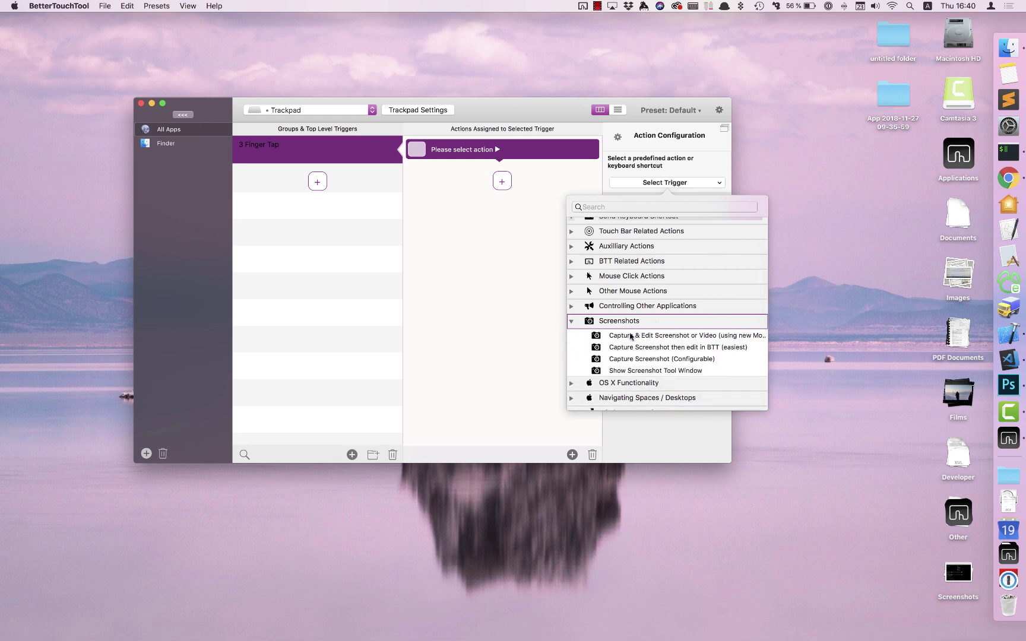
pyautogui.click(679, 347)
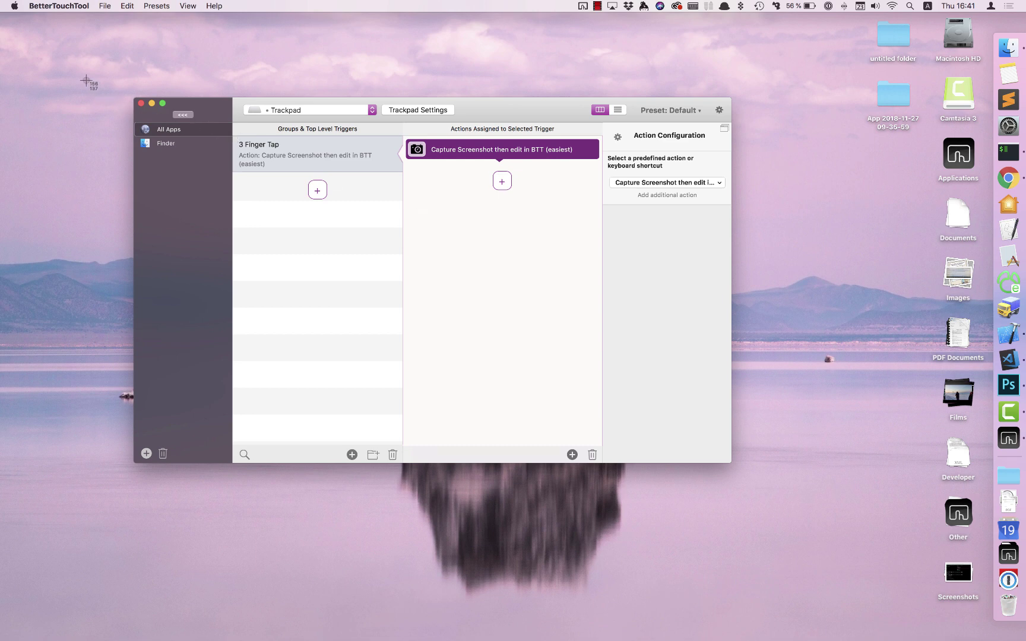
pyautogui.moveTo(83, 70); pyautogui.dragTo(852, 500)
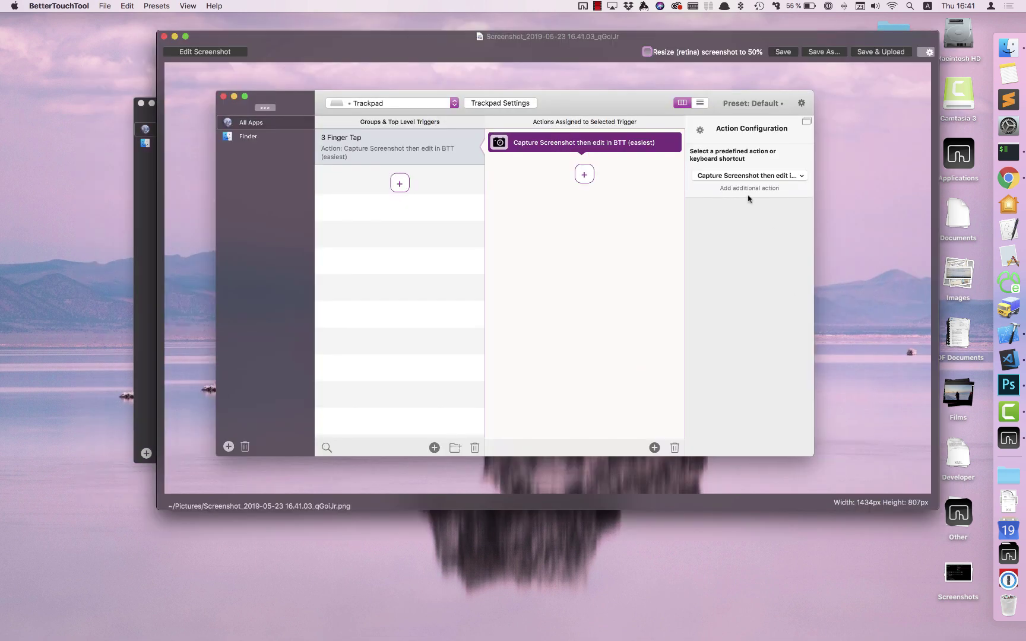
pyautogui.moveTo(580, 45); pyautogui.dragTo(532, 100)
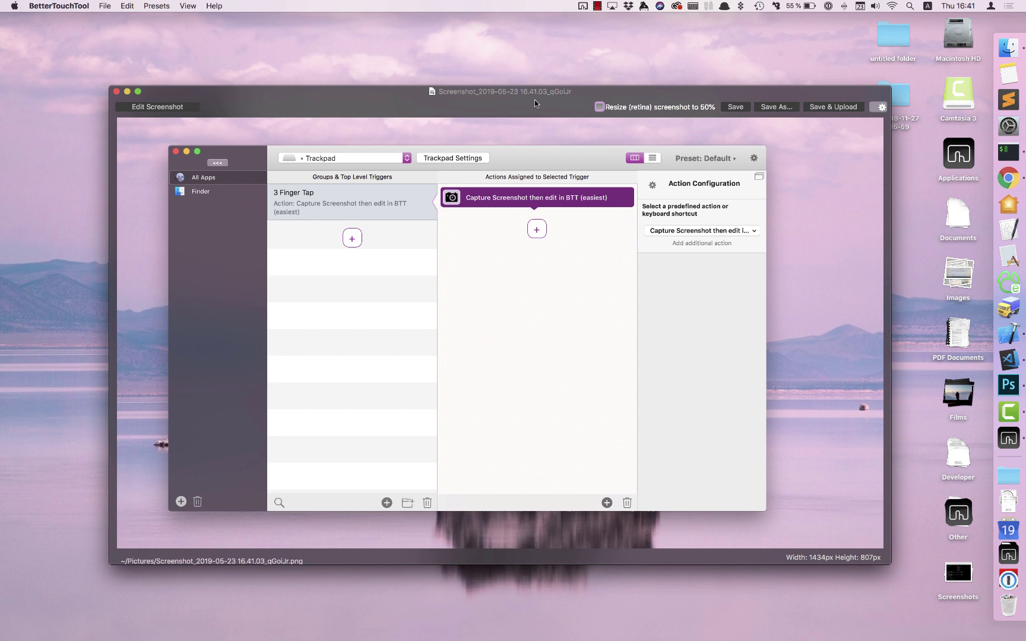
pyautogui.click(117, 92)
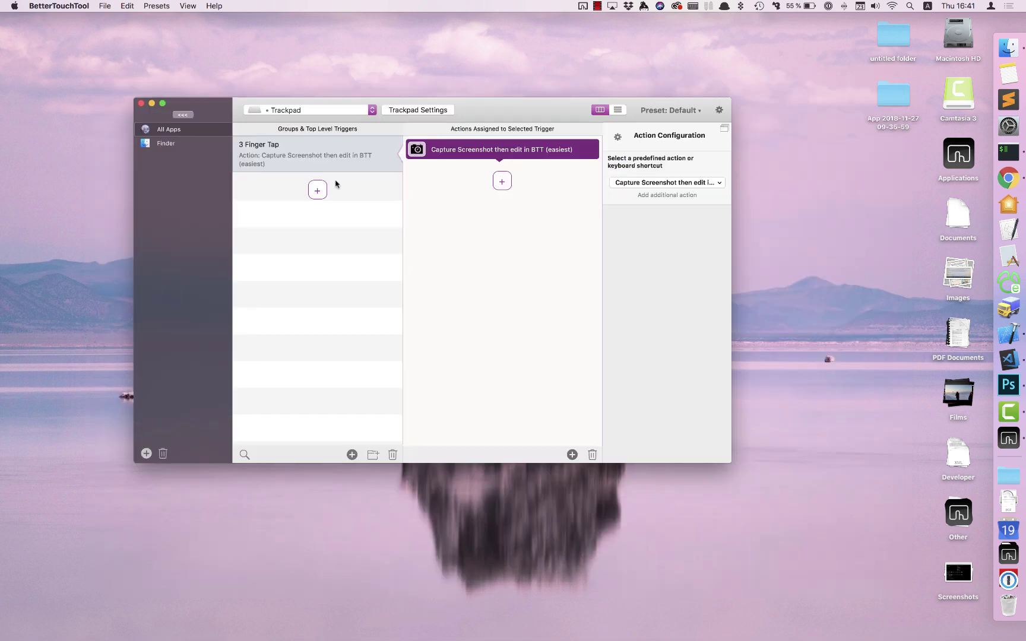
pyautogui.click(345, 164)
pyautogui.click(352, 165)
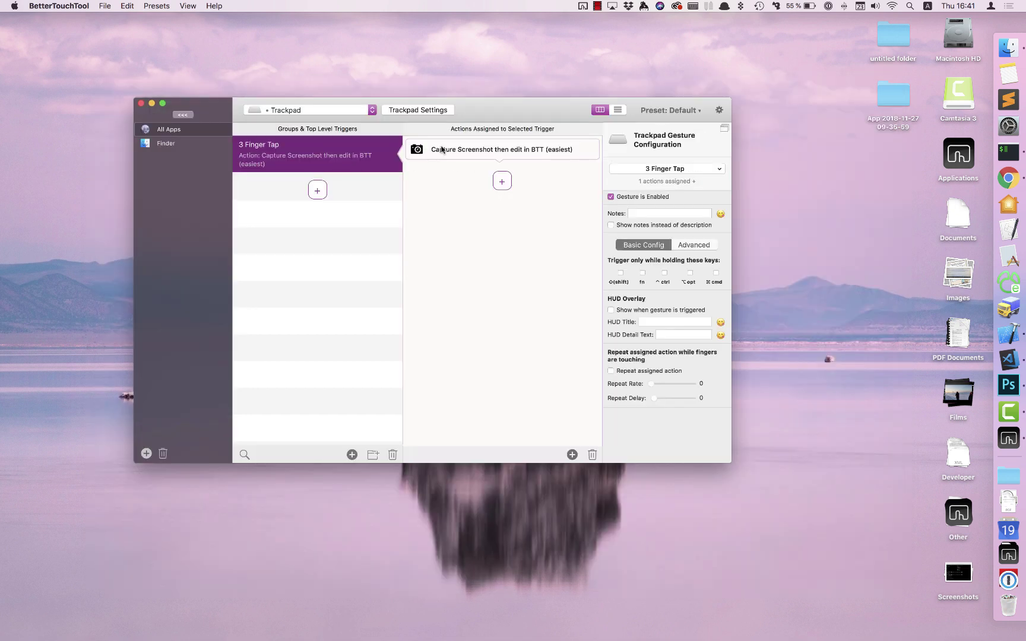
pyautogui.click(468, 150)
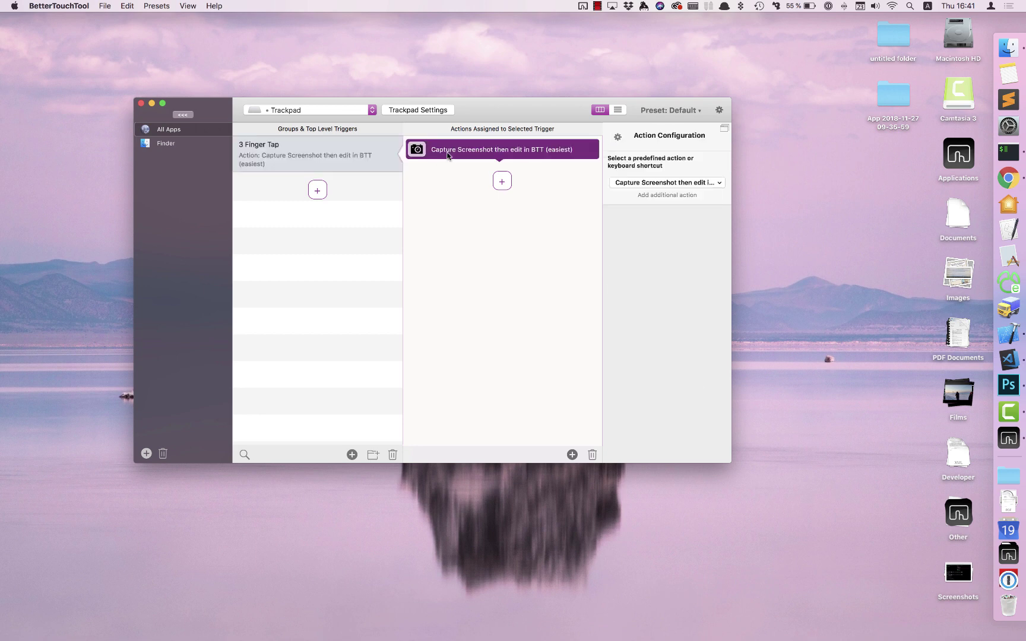
# Step: Add the ⇧⌘R keyboard shortcut and Mission Control as 3 Finger Tap's second and third actions
pyautogui.click(508, 188)
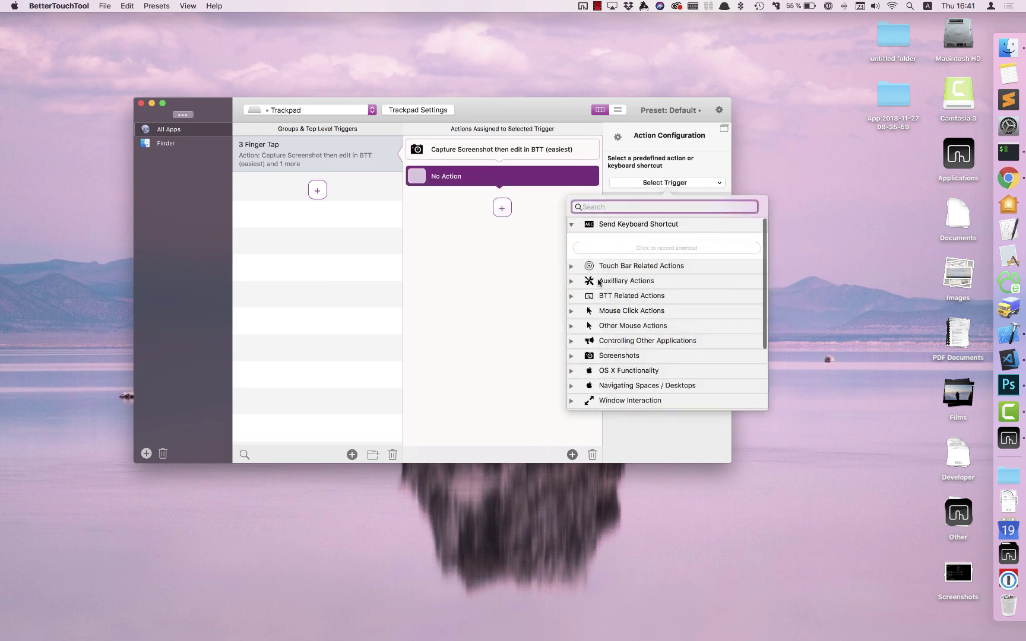
pyautogui.click(649, 250)
pyautogui.press('shift+super+r')
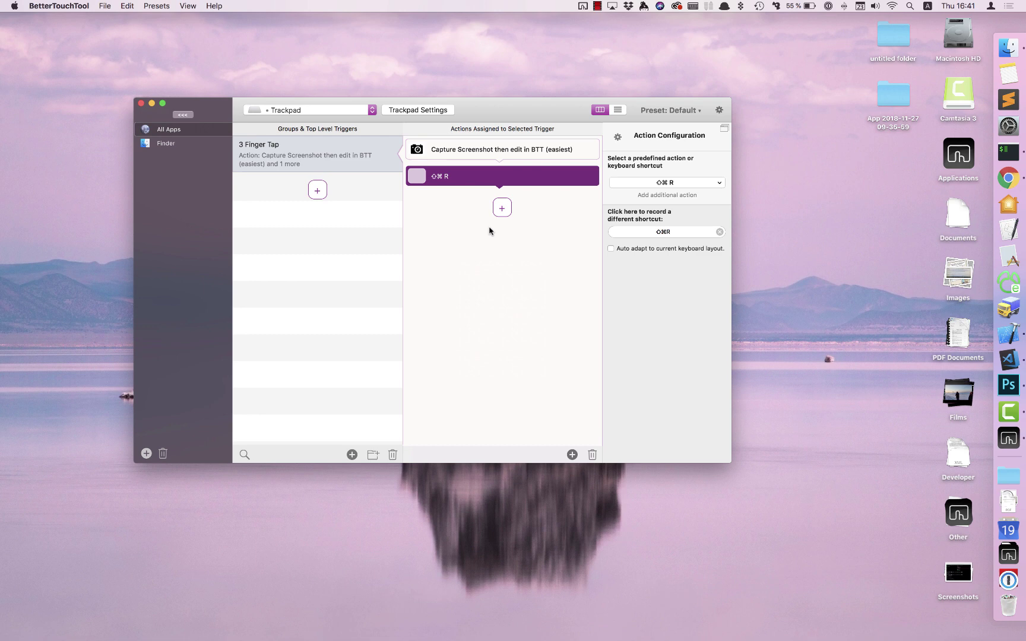
pyautogui.click(498, 211)
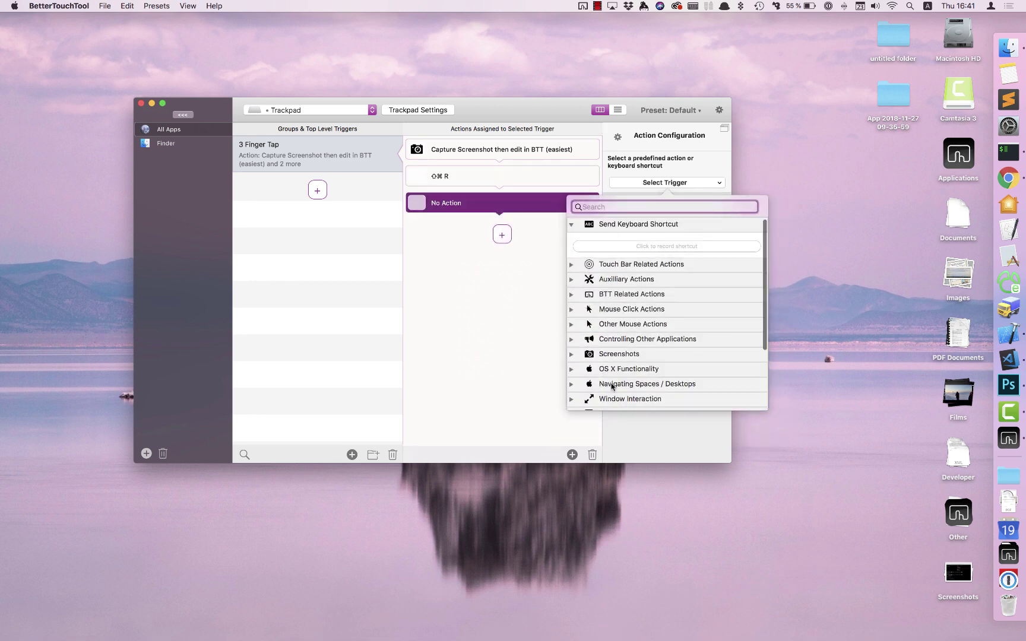
pyautogui.scroll(-1, 653, 333)
pyautogui.click(653, 352)
pyautogui.click(653, 362)
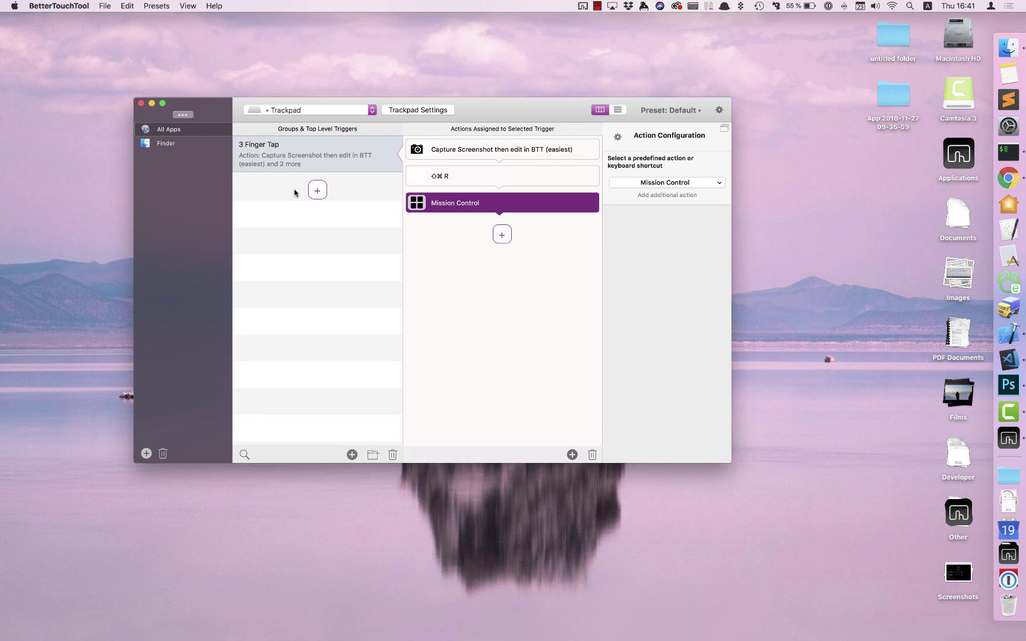
pyautogui.click(290, 241)
# Step: Add a 3 Finger Click trackpad trigger that opens Mission Control
pyautogui.click(317, 190)
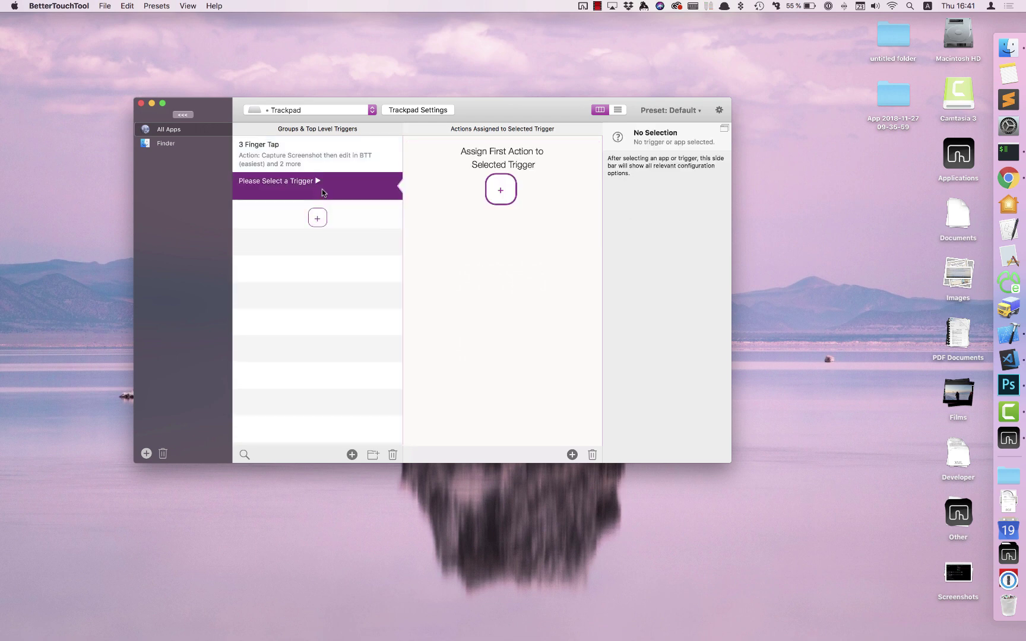
pyautogui.click(638, 241)
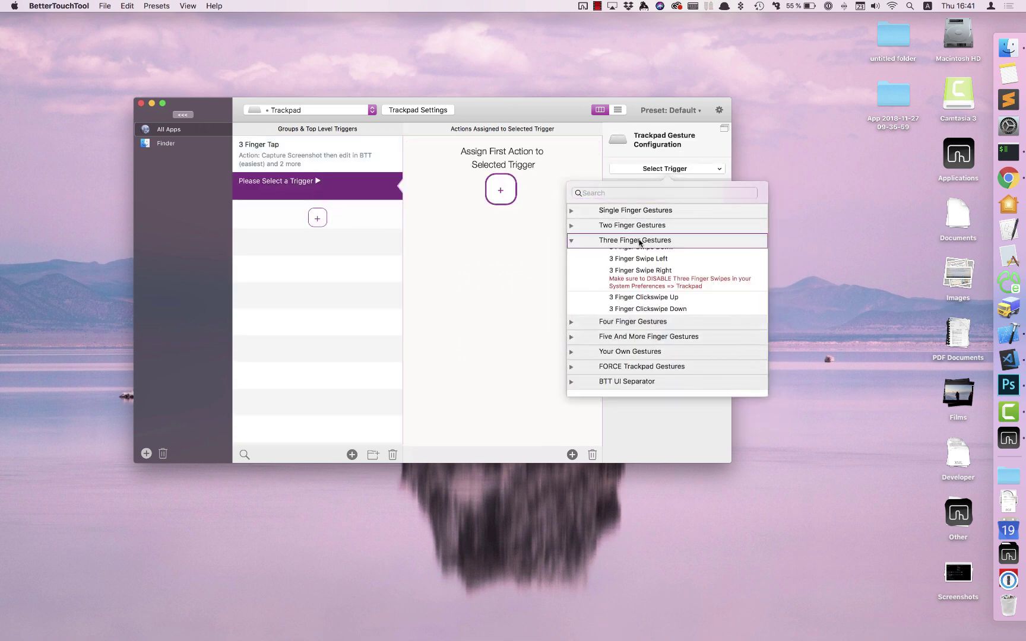
pyautogui.click(639, 317)
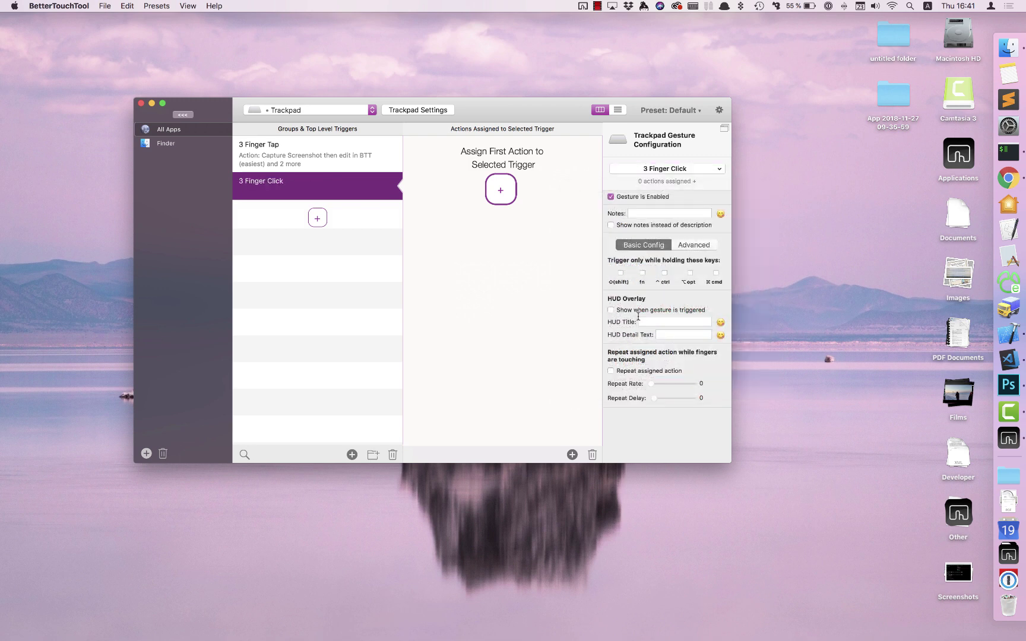
pyautogui.click(500, 190)
pyautogui.click(664, 183)
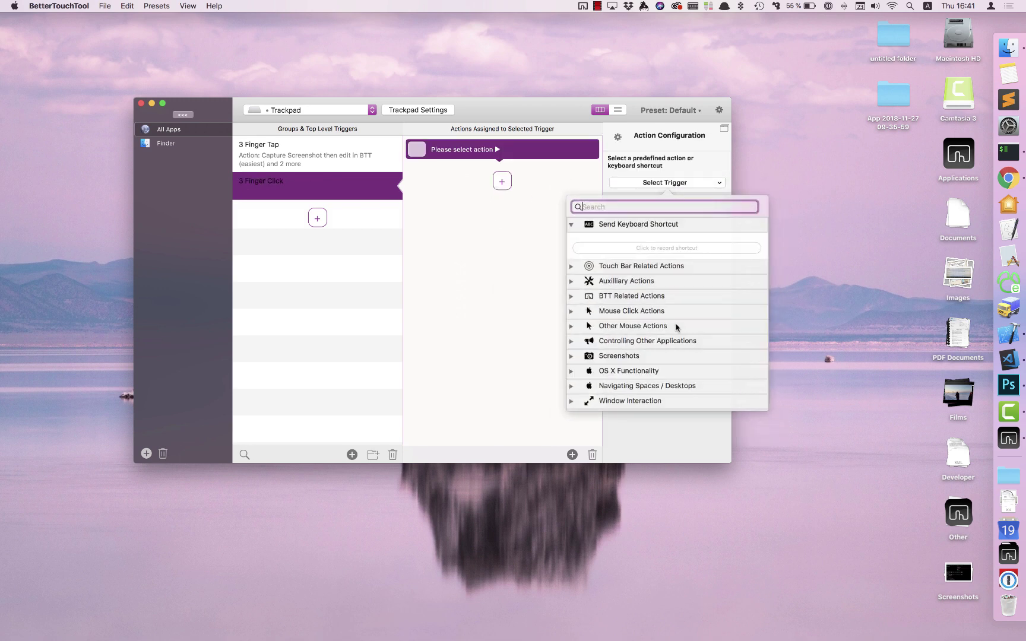
pyautogui.click(640, 369)
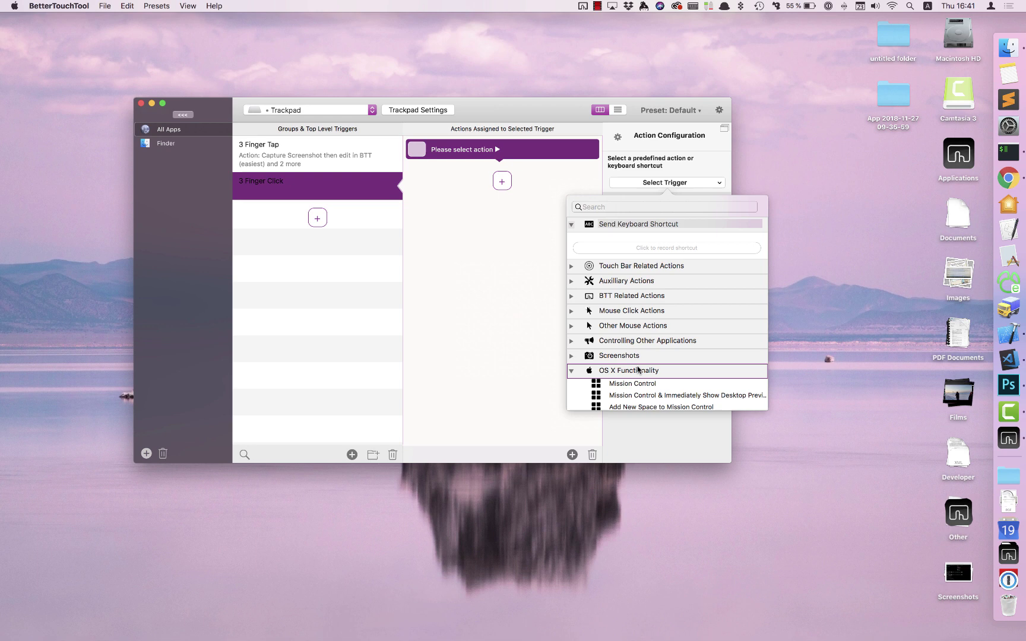
pyautogui.click(648, 385)
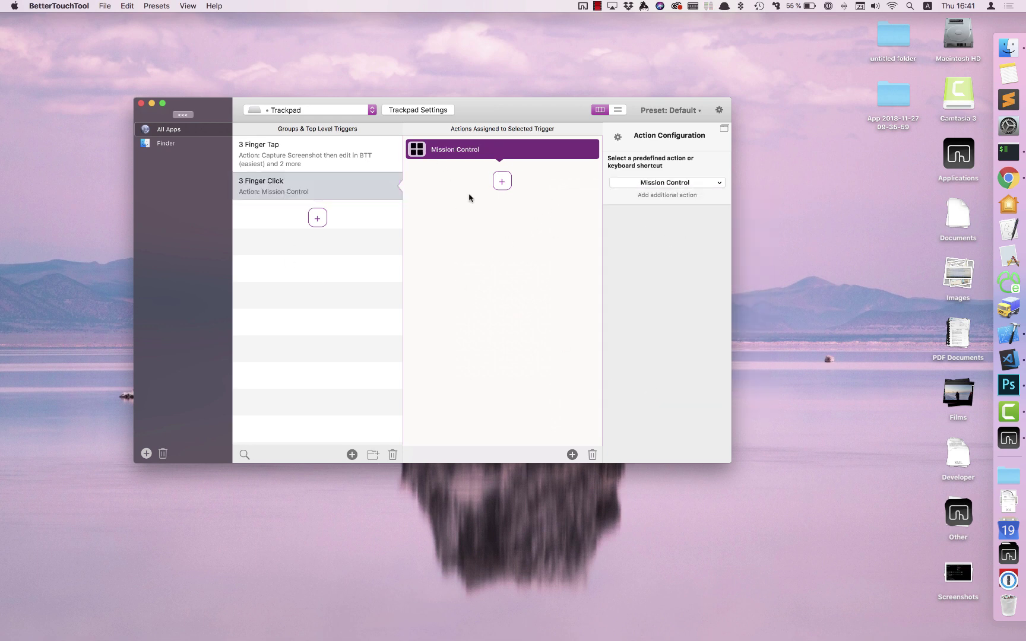
# Step: Compare the two triggers' actions, then delete the 3 Finger Click trigger
pyautogui.click(358, 175)
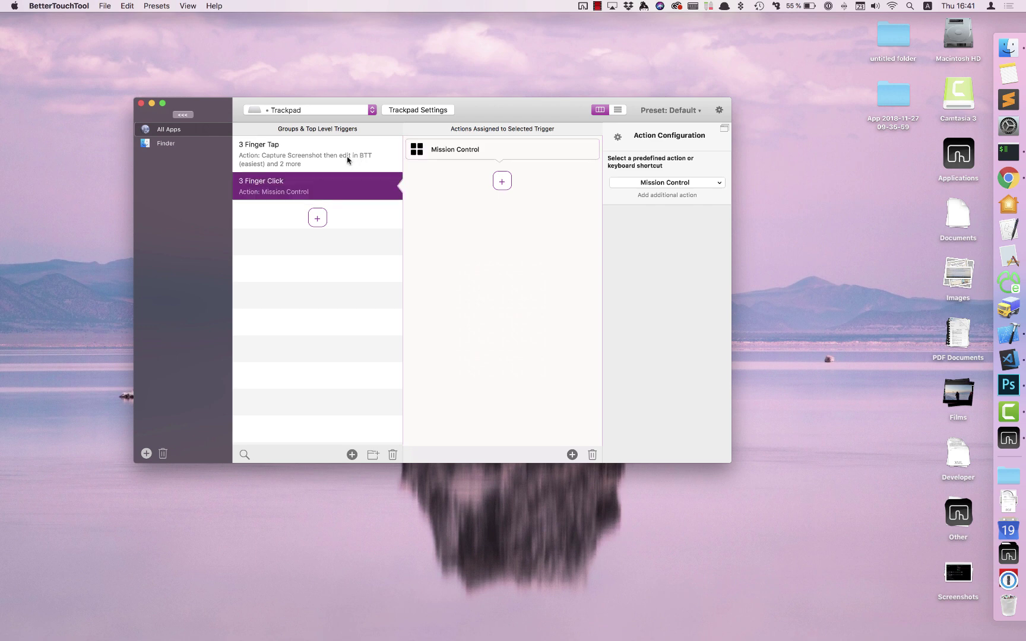
pyautogui.click(350, 165)
pyautogui.click(347, 177)
pyautogui.click(332, 157)
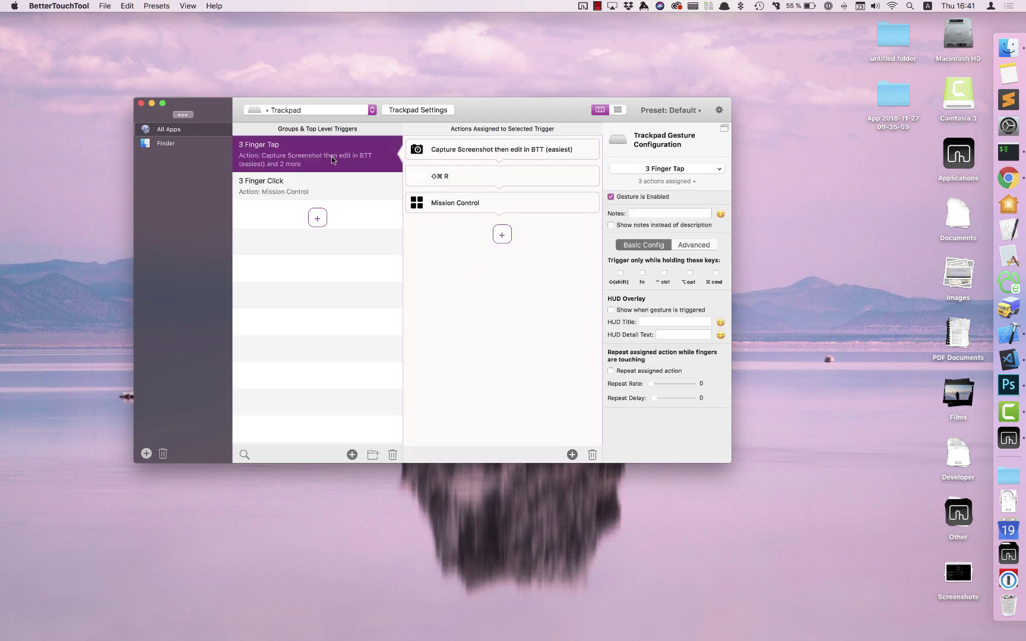
pyautogui.click(335, 184)
pyautogui.click(363, 169)
pyautogui.click(376, 320)
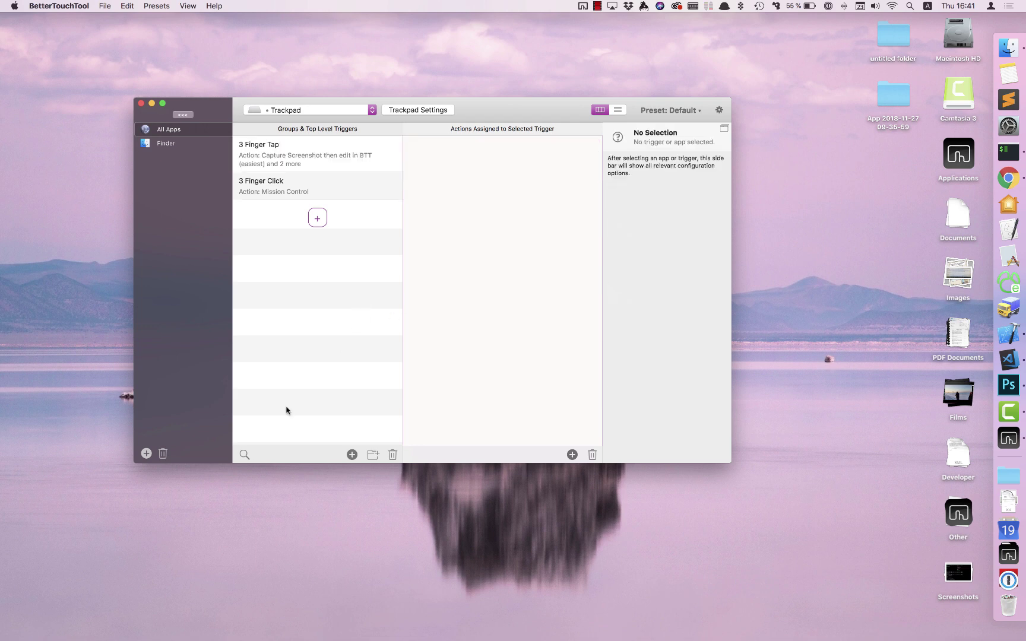
pyautogui.click(371, 187)
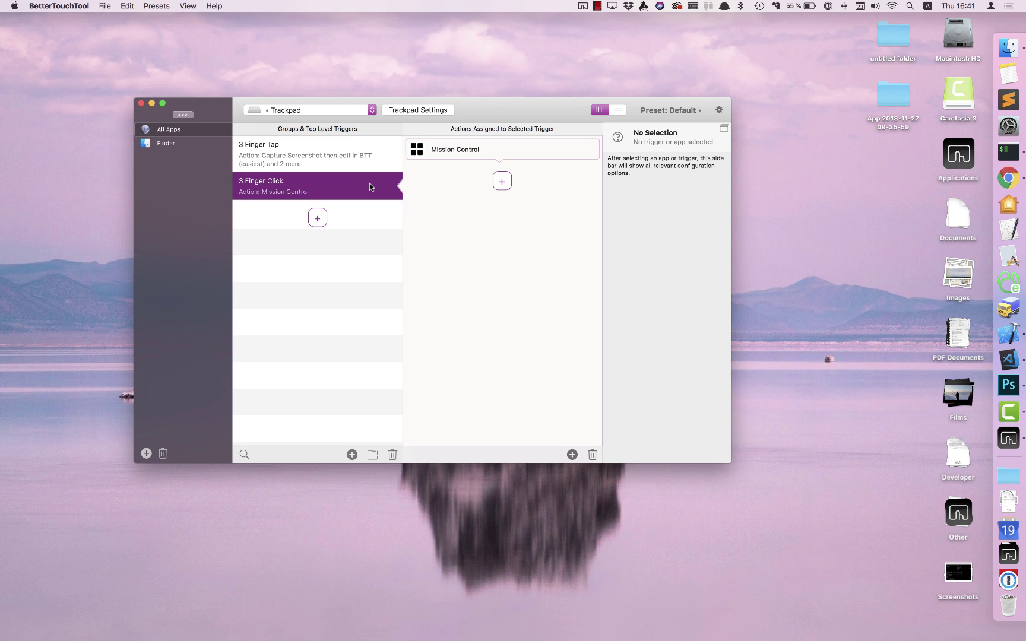
pyautogui.click(392, 455)
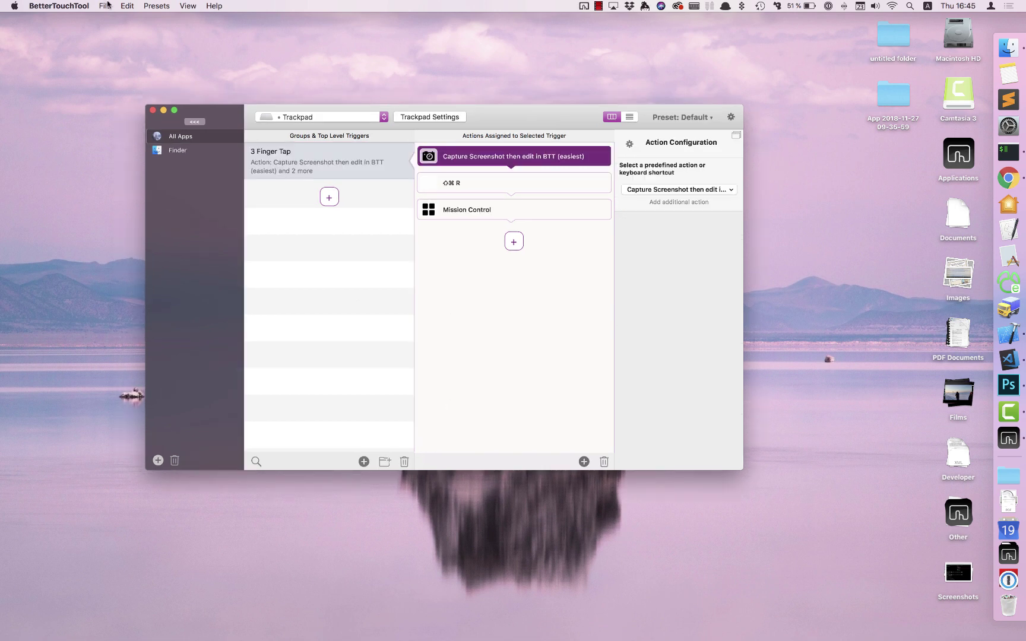
pyautogui.click(157, 5)
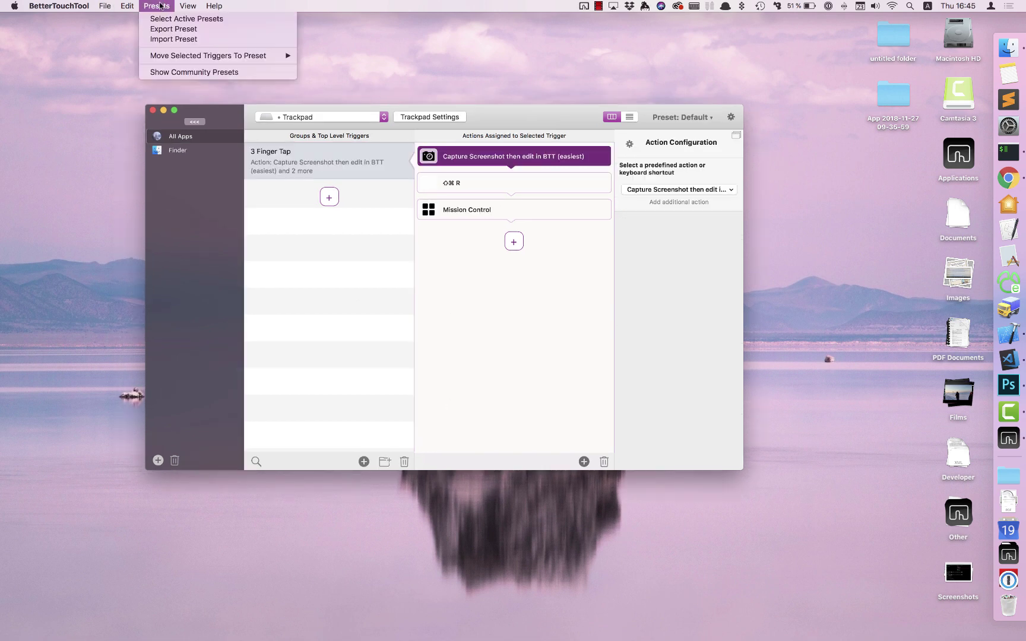
pyautogui.moveTo(129, 3)
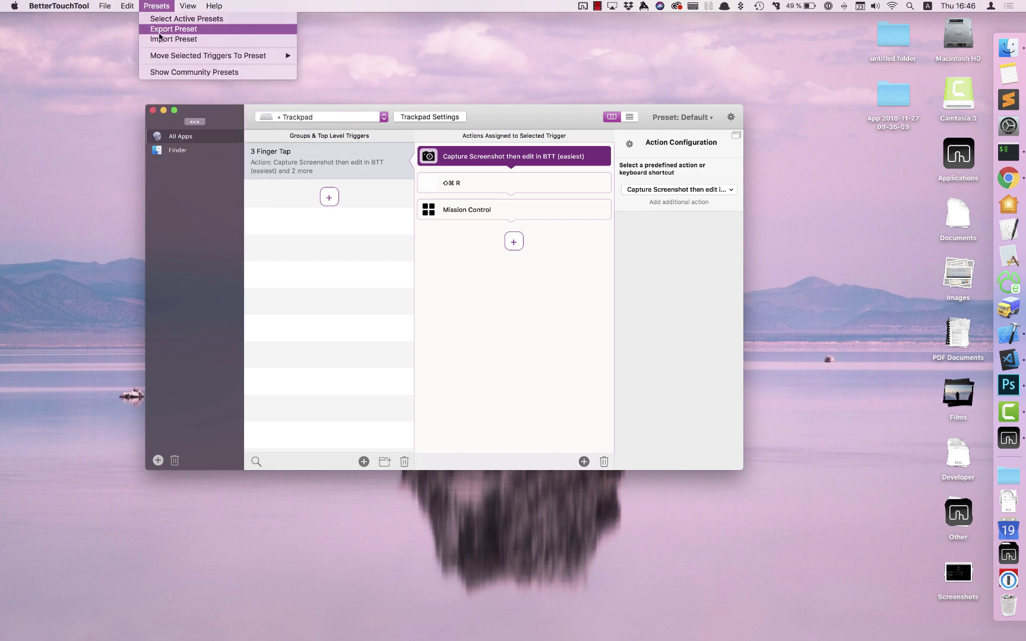
pyautogui.moveTo(159, 57)
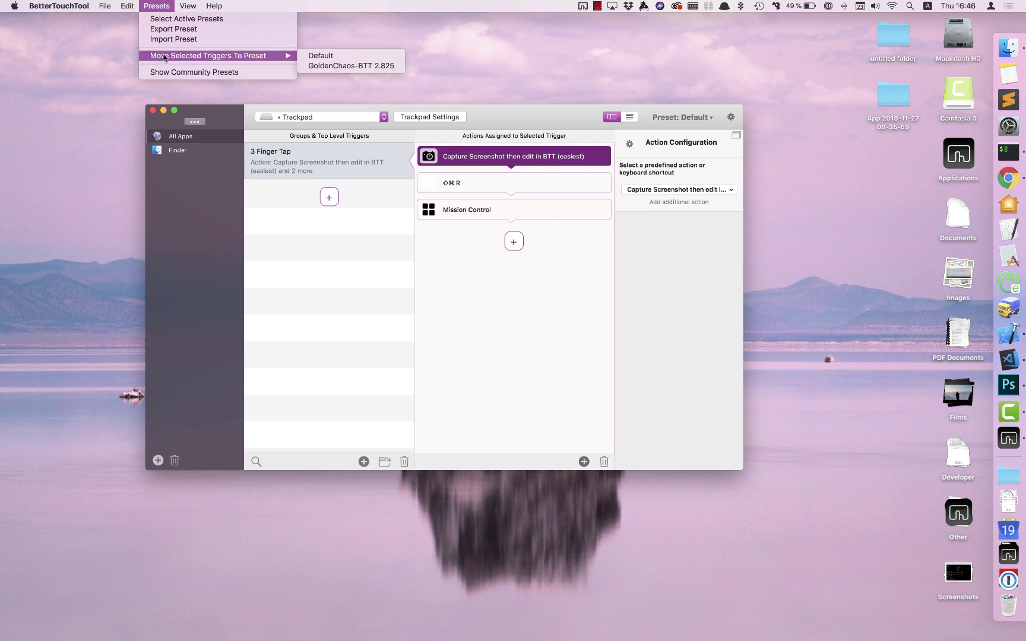
pyautogui.moveTo(209, 4)
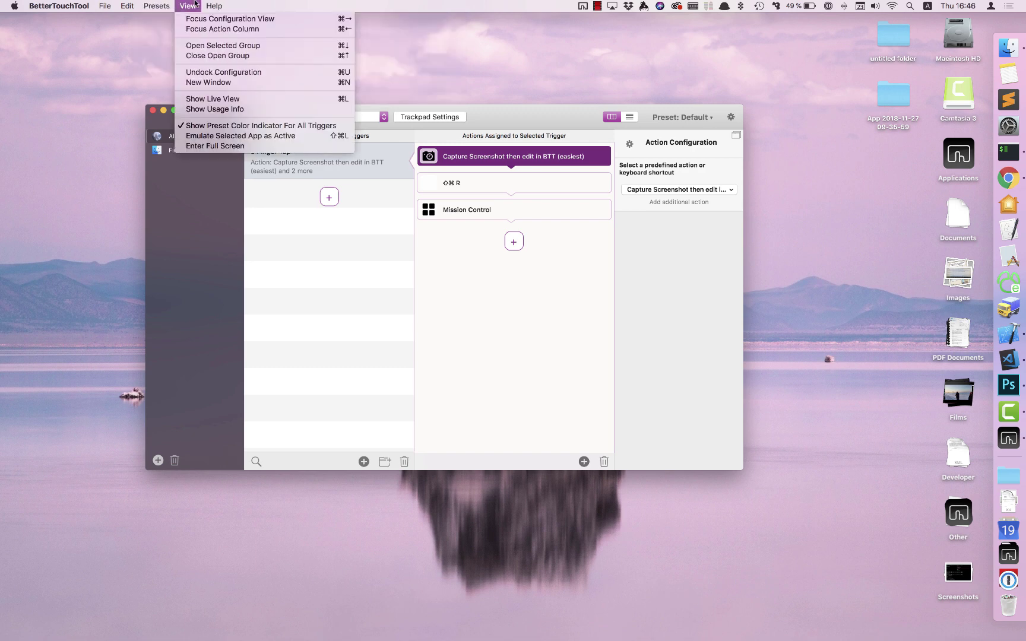
pyautogui.click(612, 263)
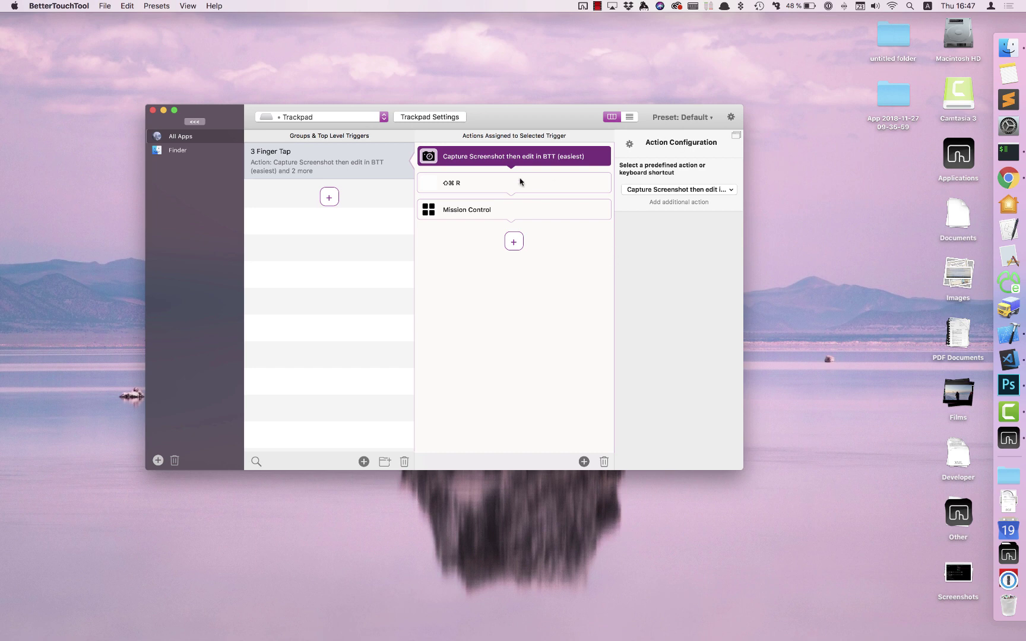
# Step: Switch the trackpad trigger list from column layout to the table layout
pyautogui.click(629, 117)
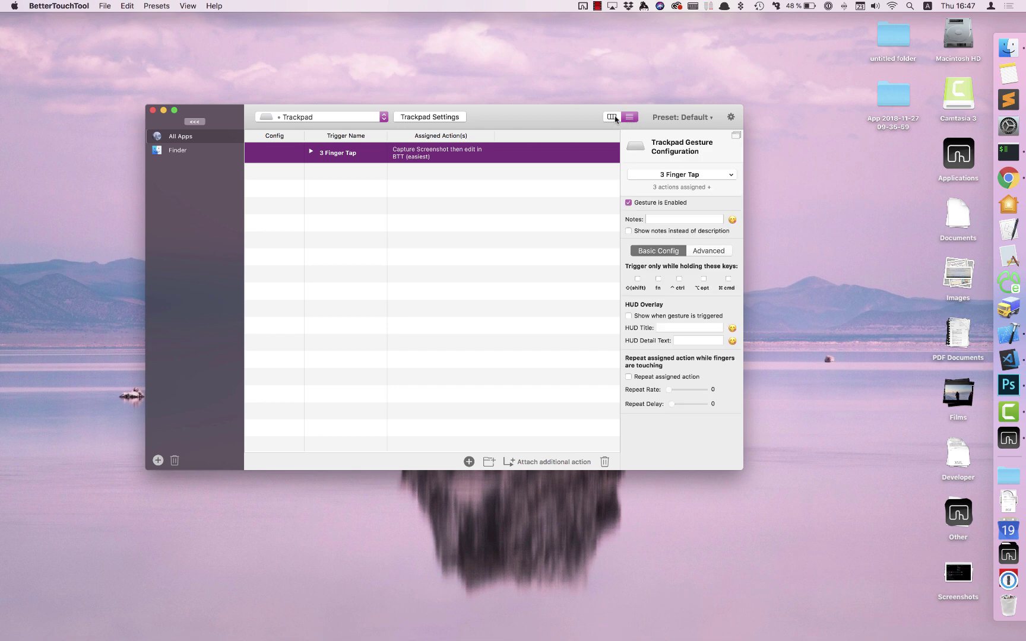
pyautogui.click(611, 117)
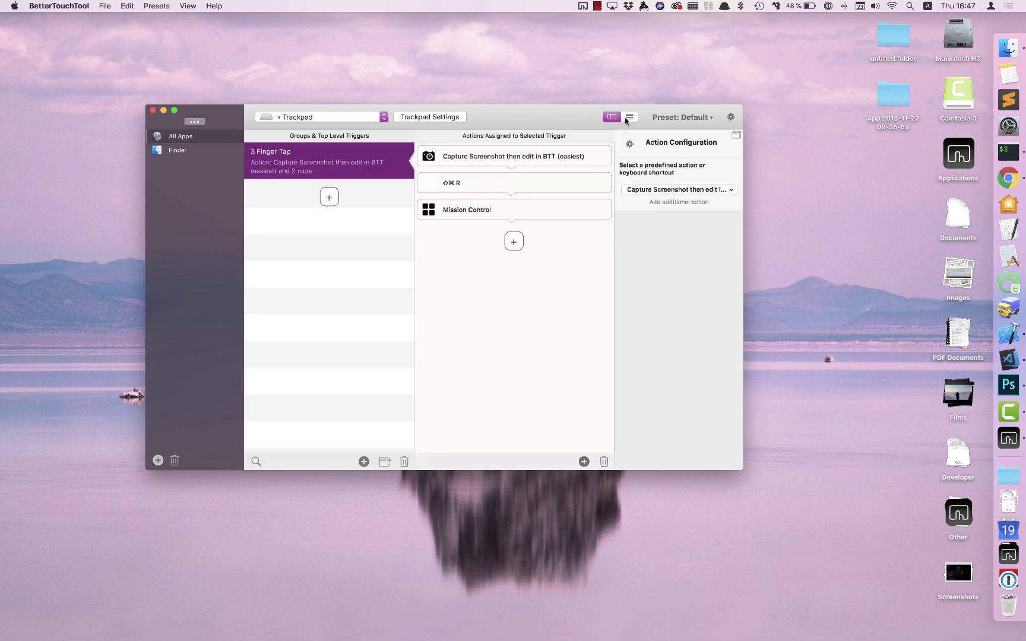
pyautogui.click(629, 117)
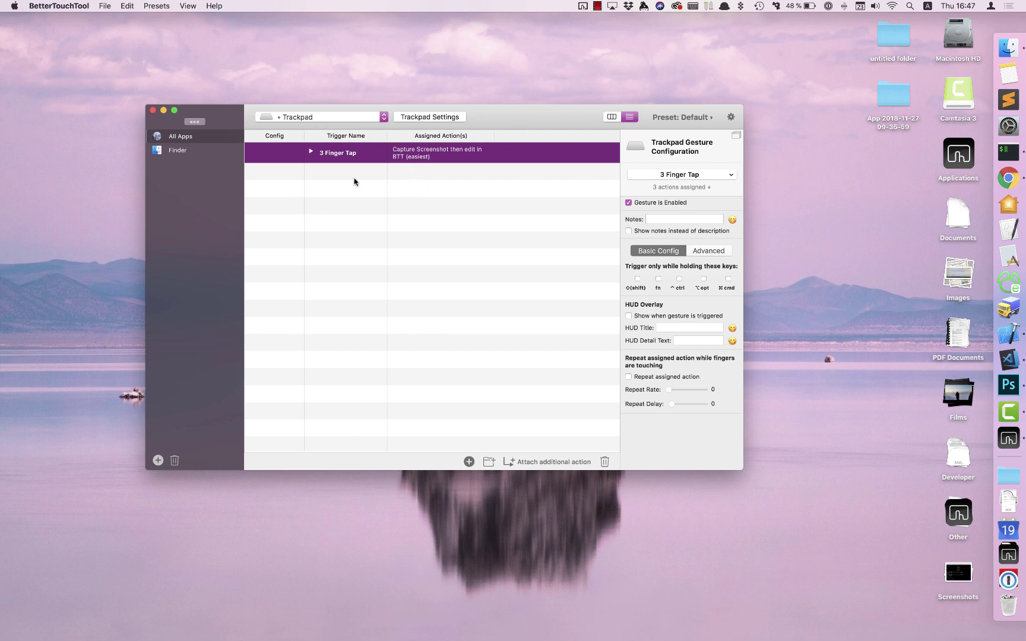
# Step: Expand 3 Finger Tap's extra actions and review the 3 Finger Tap, 3 Finger Click and 4 Finger Tap rows
pyautogui.click(311, 152)
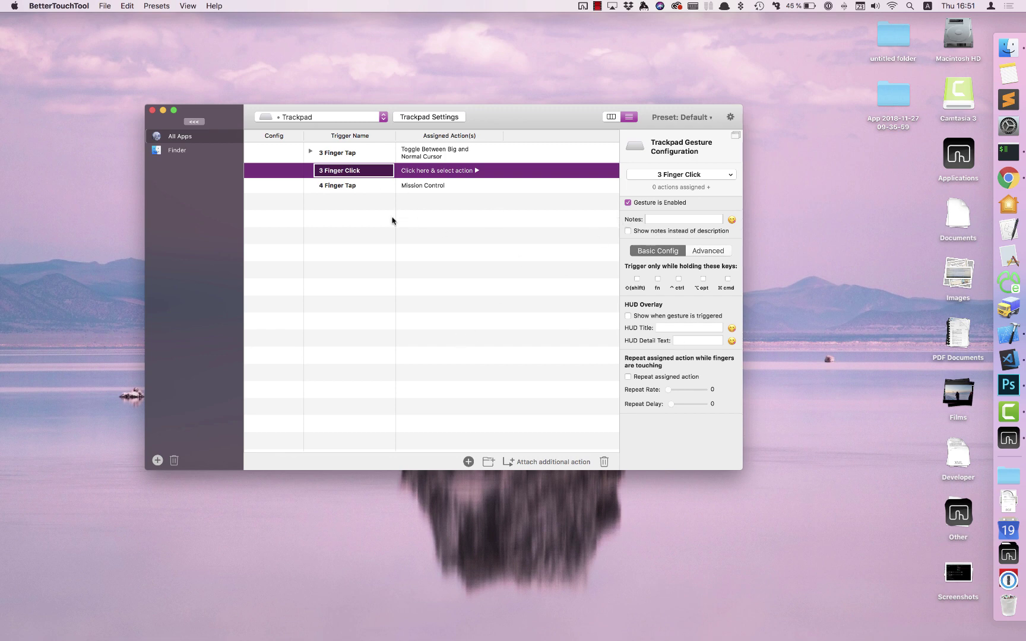
pyautogui.click(368, 155)
pyautogui.click(370, 169)
pyautogui.click(369, 186)
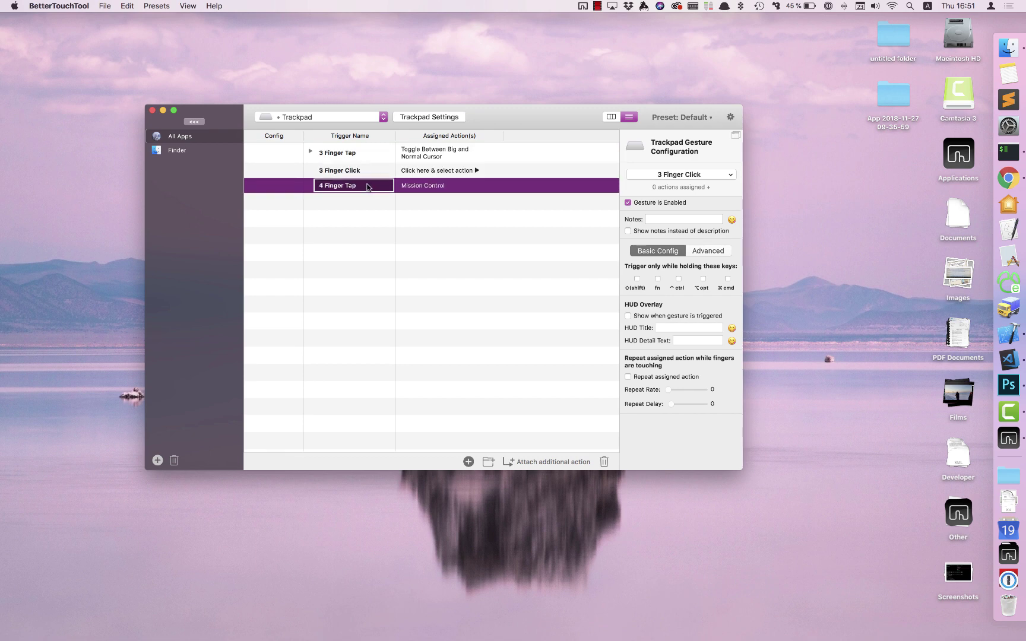
pyautogui.click(368, 171)
pyautogui.click(366, 156)
# Step: Replace 4 Finger Tap's Mission Control action with Other Mouse Actions > Toggle Between Big and Normal Cursor
pyautogui.click(366, 172)
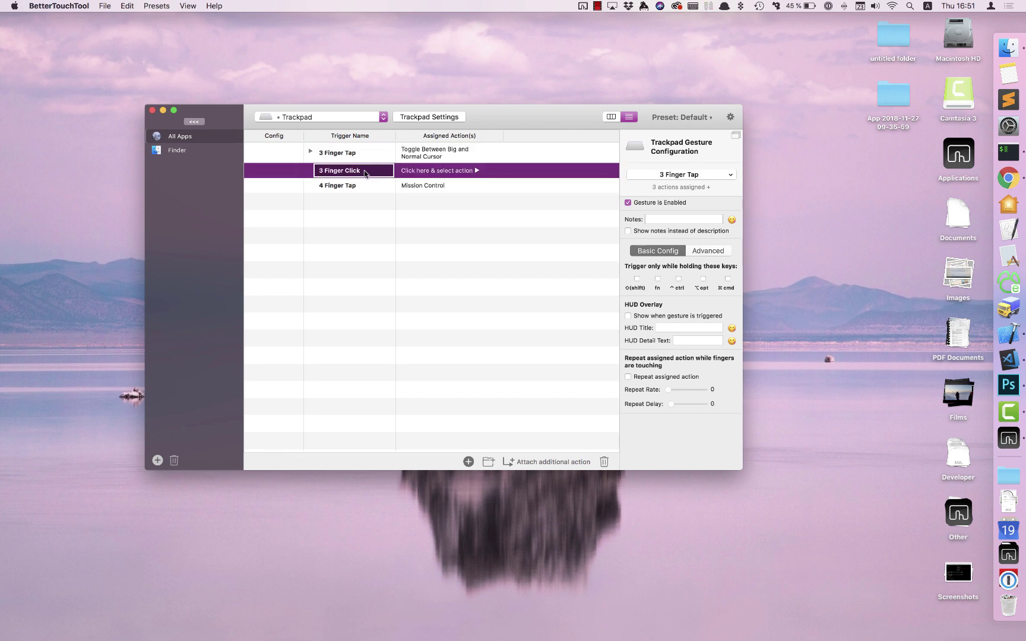
pyautogui.click(354, 186)
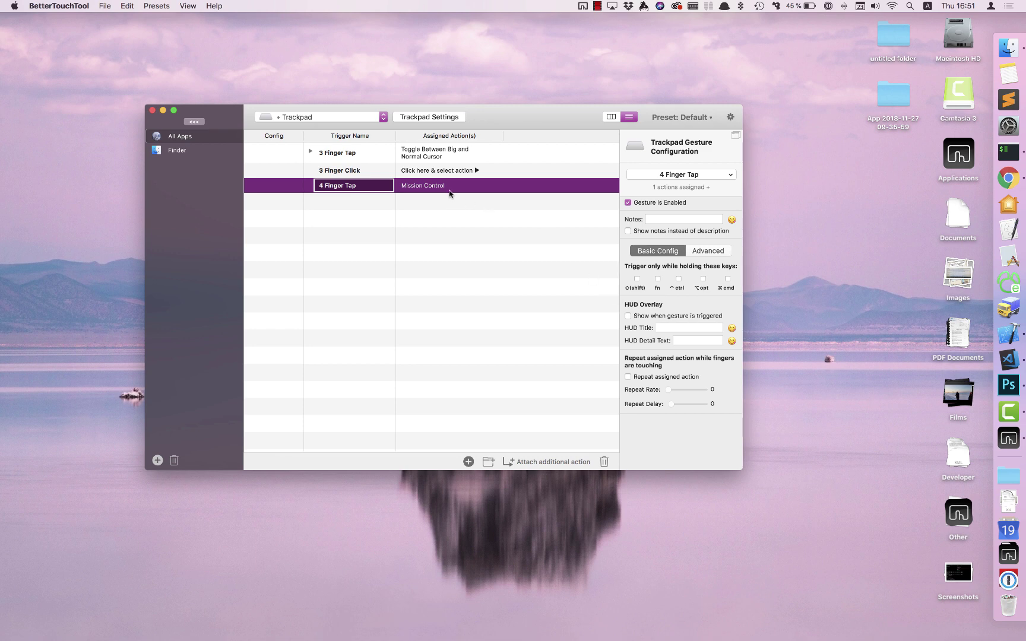
pyautogui.click(426, 186)
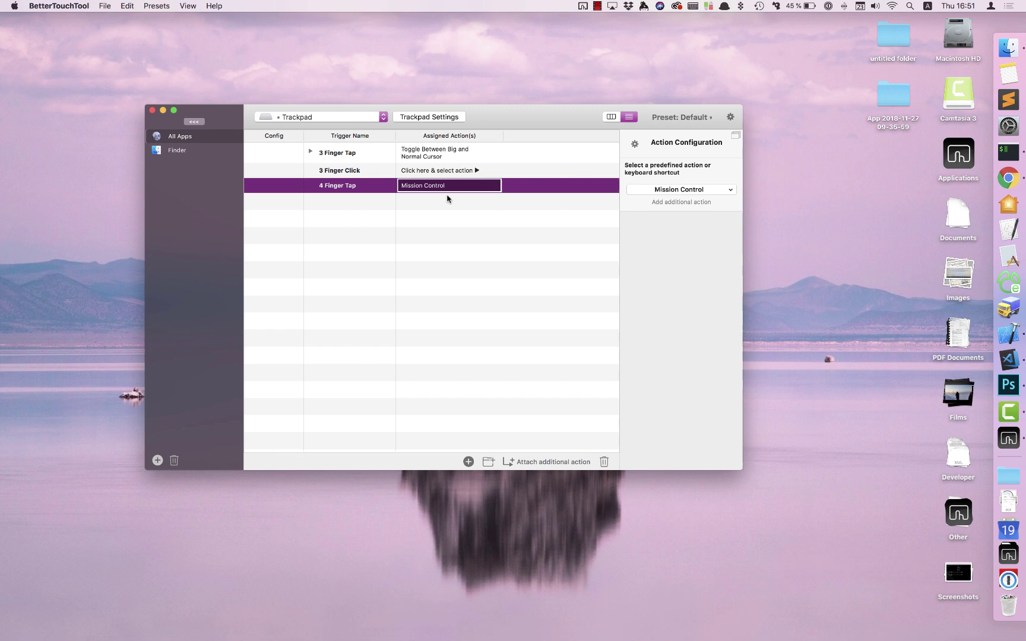
pyautogui.click(708, 190)
pyautogui.click(660, 305)
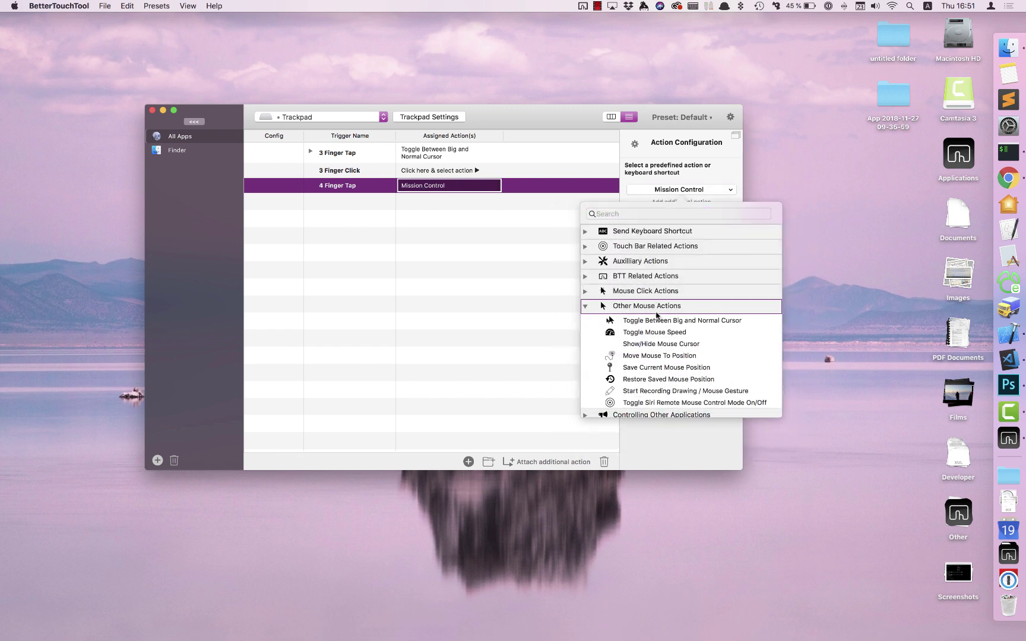
pyautogui.click(652, 323)
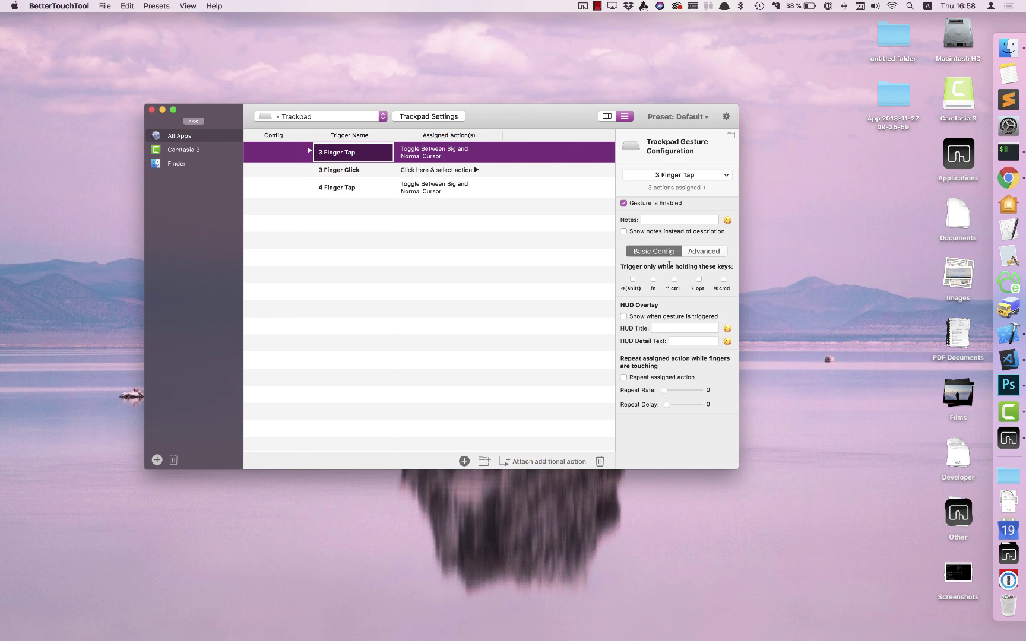
# Step: Switch the trigger type to Touch Bar, widen the configuration panel, and scroll through the test button's settings
pyautogui.click(365, 117)
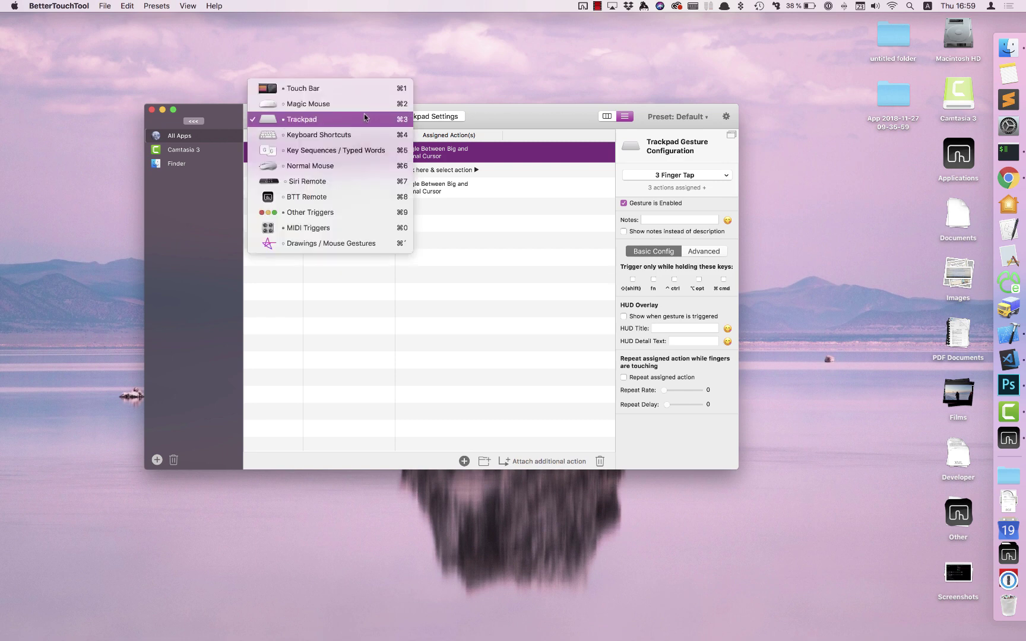
pyautogui.click(327, 94)
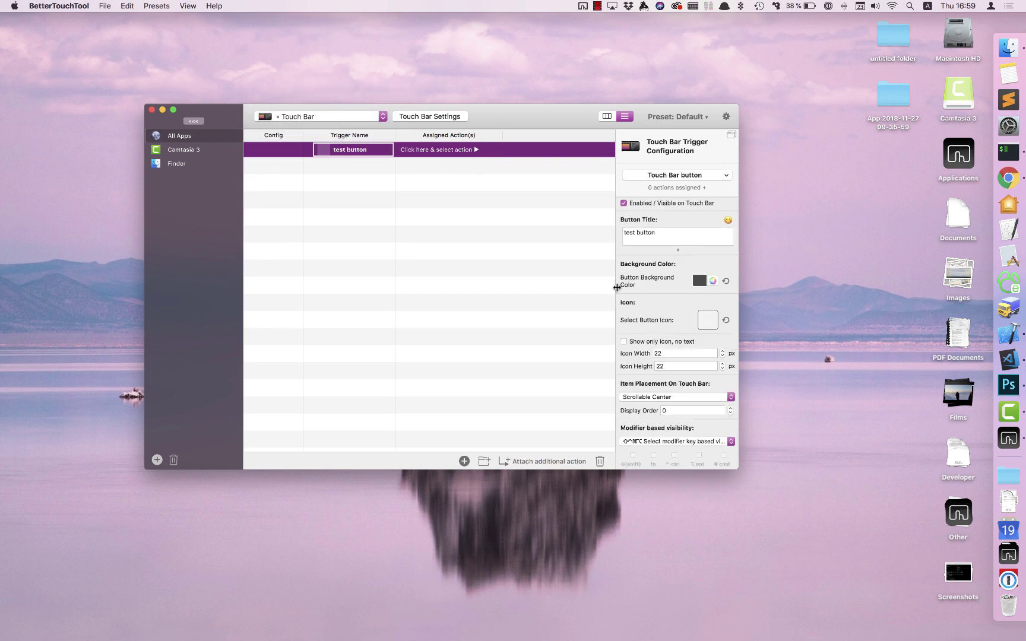
pyautogui.moveTo(615, 287); pyautogui.dragTo(530, 286)
pyautogui.scroll(-3, 691, 295)
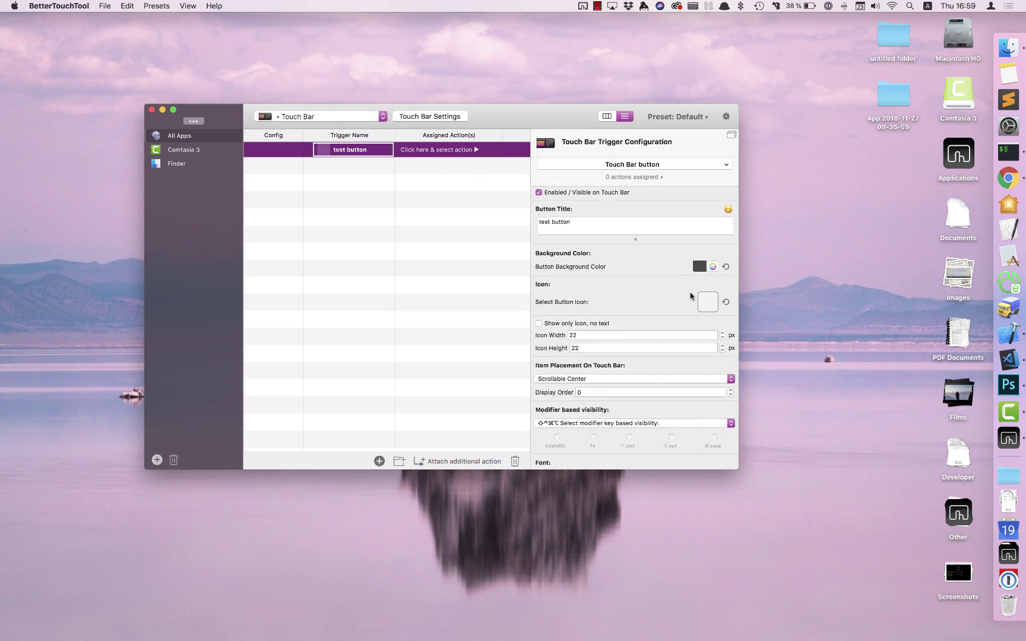
pyautogui.scroll(-5, 690, 295)
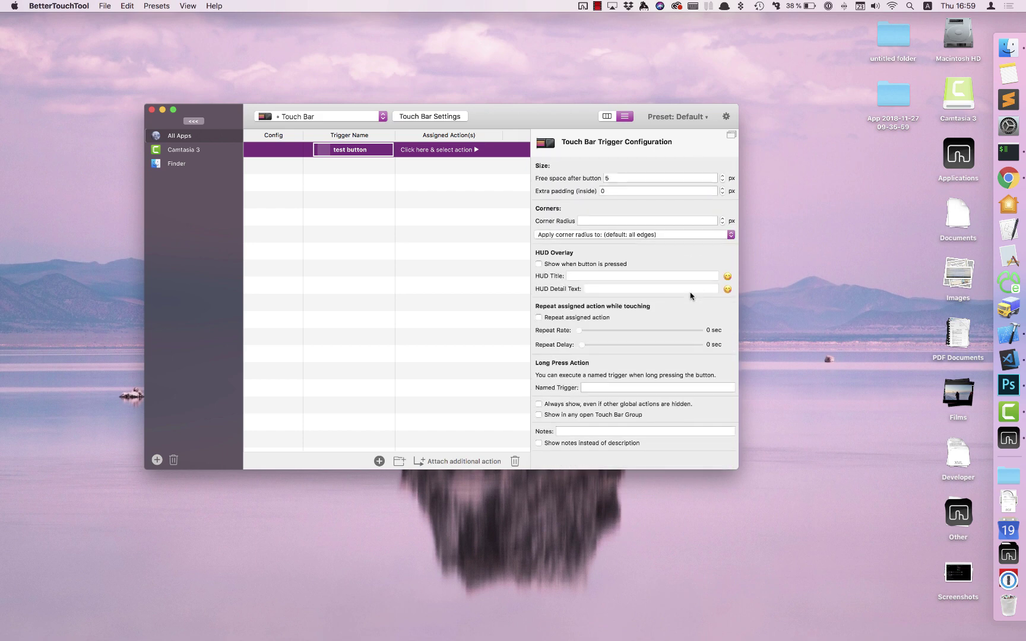
pyautogui.scroll(6, 691, 295)
pyautogui.scroll(2, 691, 294)
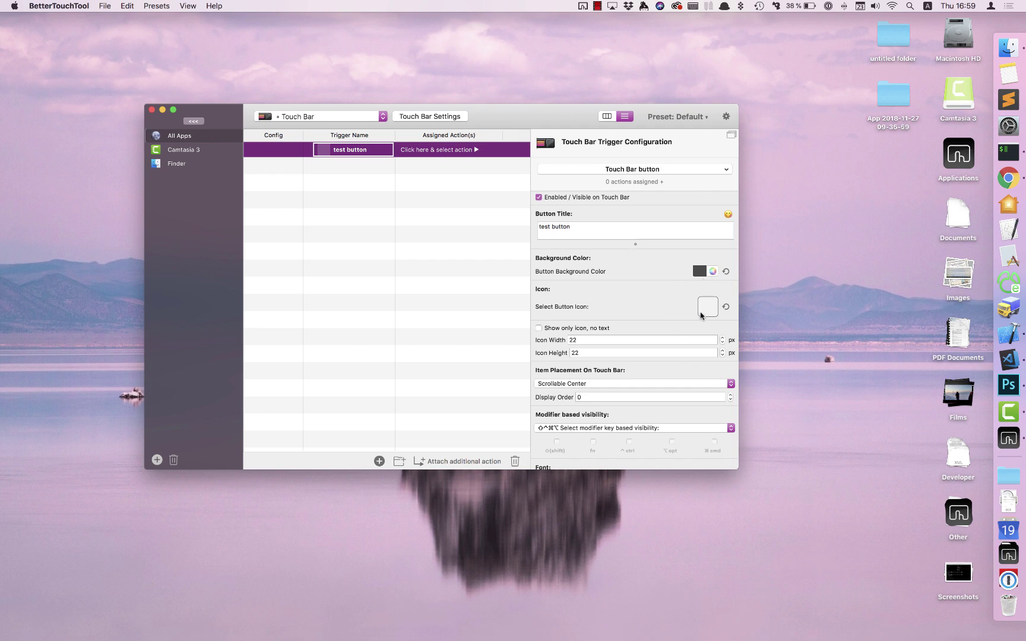
pyautogui.scroll(-3, 652, 352)
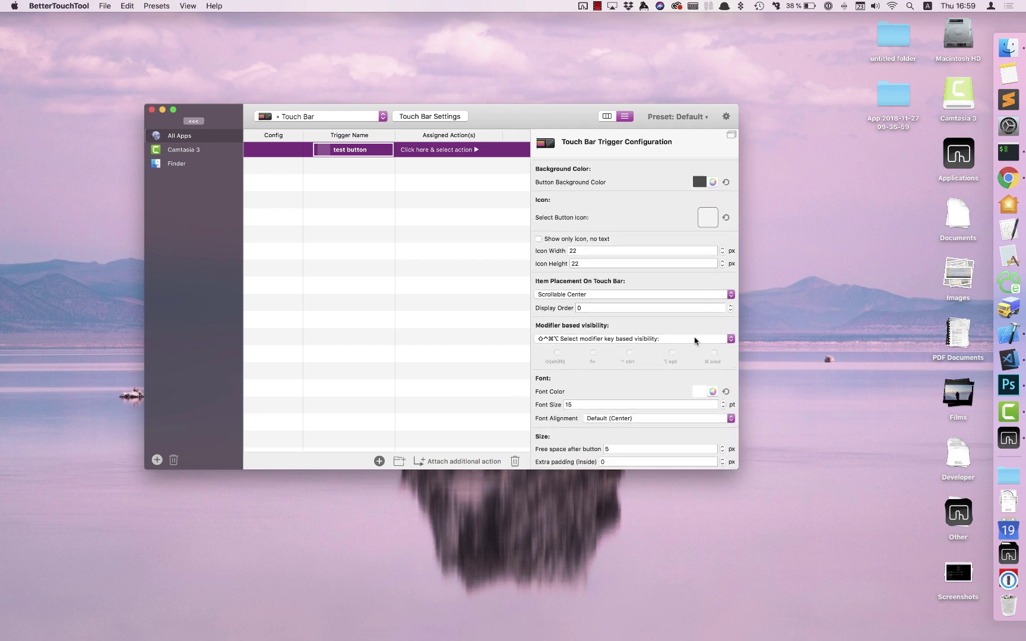
pyautogui.scroll(3, 696, 304)
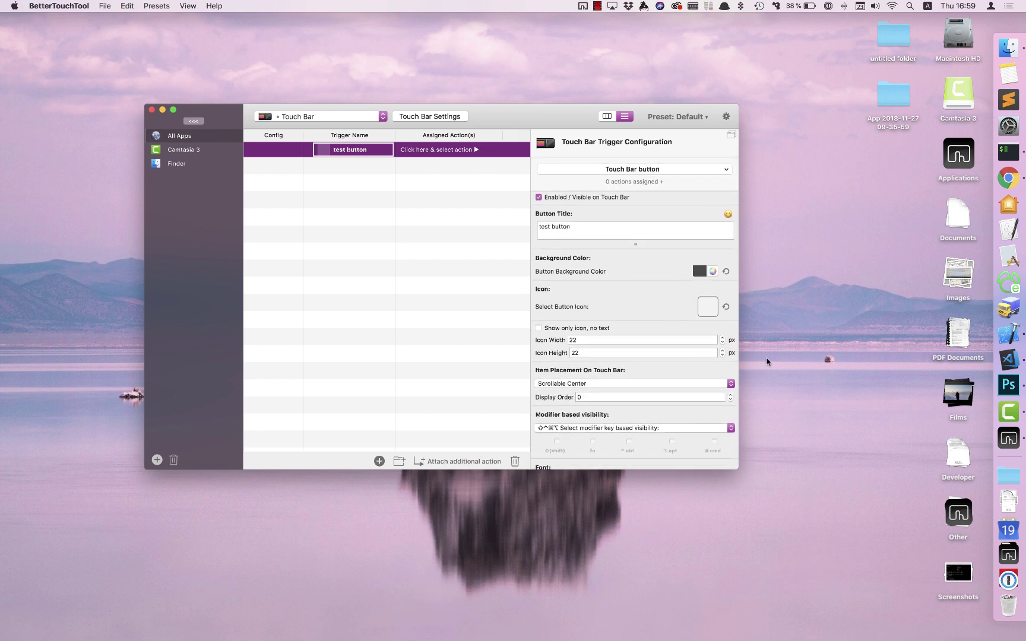
# Step: Pop the test button's configuration into a floating window, dock it back, then narrow the main window
pyautogui.click(731, 137)
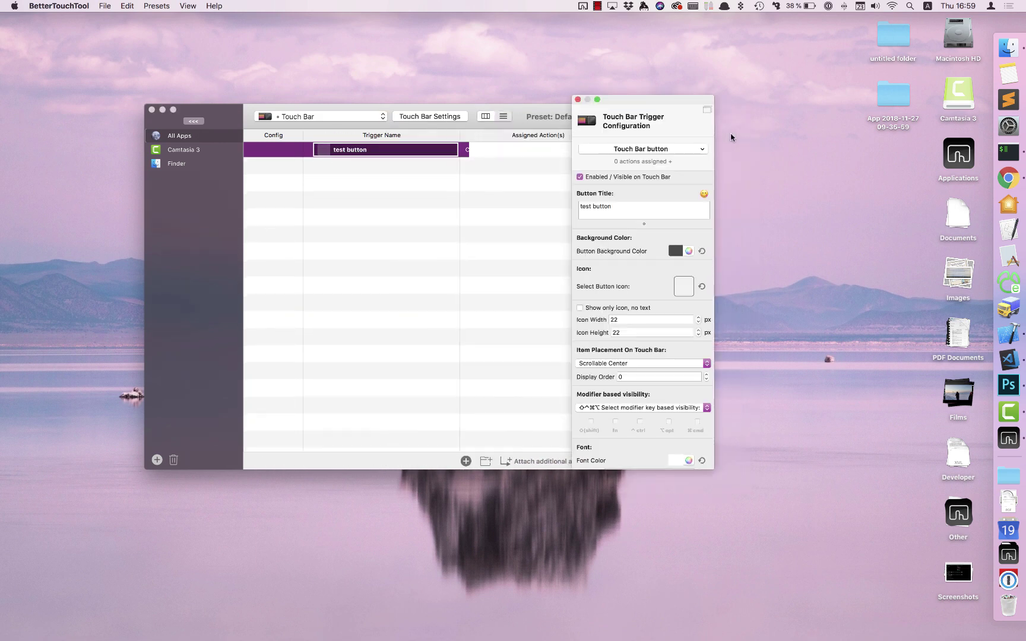
pyautogui.moveTo(695, 104); pyautogui.dragTo(862, 70)
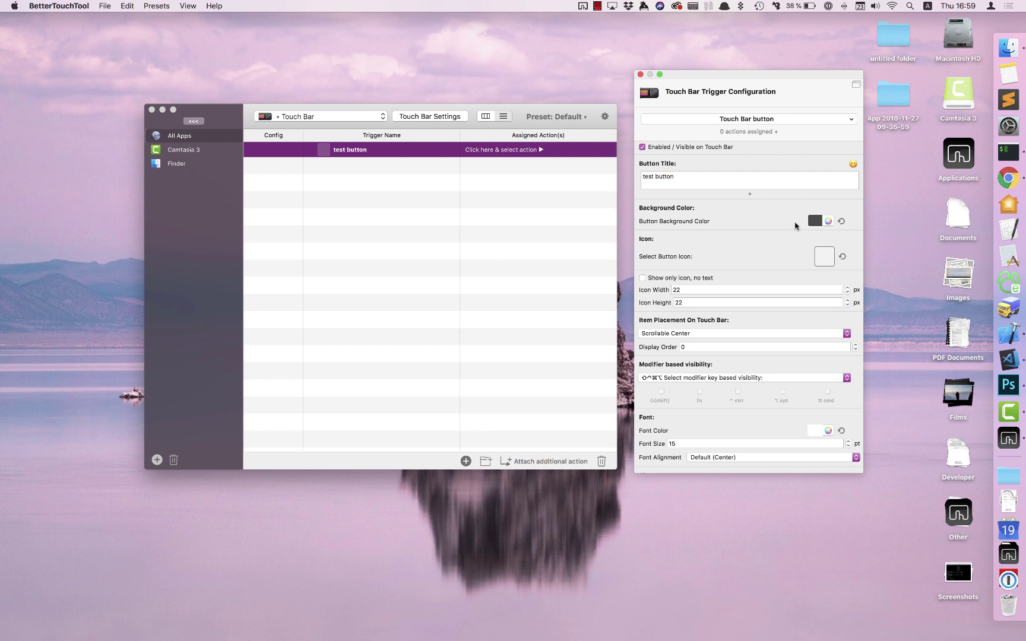
pyautogui.click(640, 75)
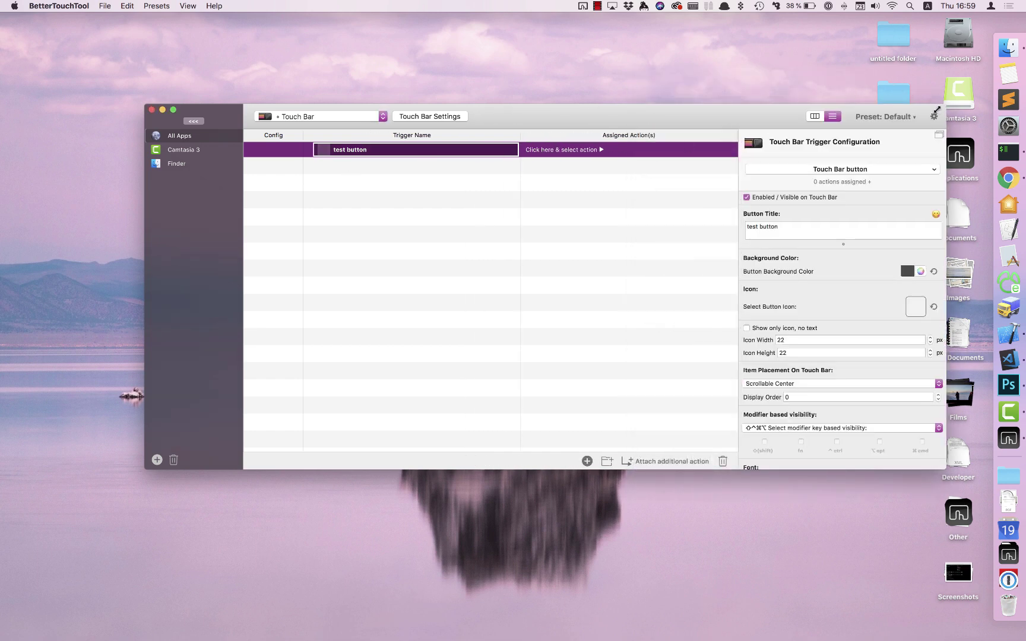
pyautogui.moveTo(944, 109); pyautogui.dragTo(704, 109)
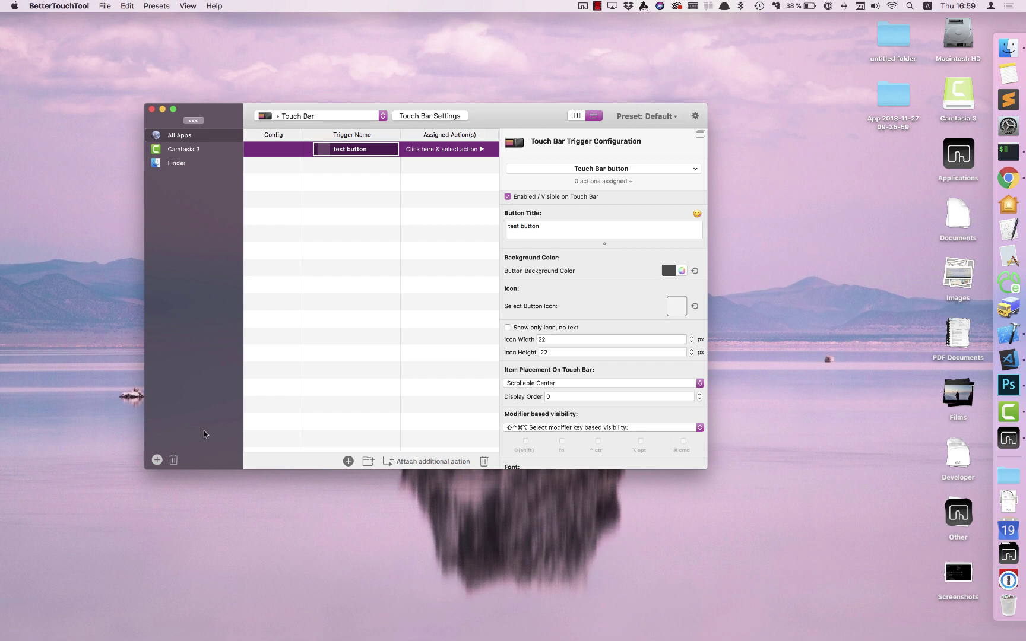
# Step: Browse the All Apps, Camtasia 3 and Finder entries in the app sidebar, ending on All Apps
pyautogui.click(195, 137)
pyautogui.click(191, 149)
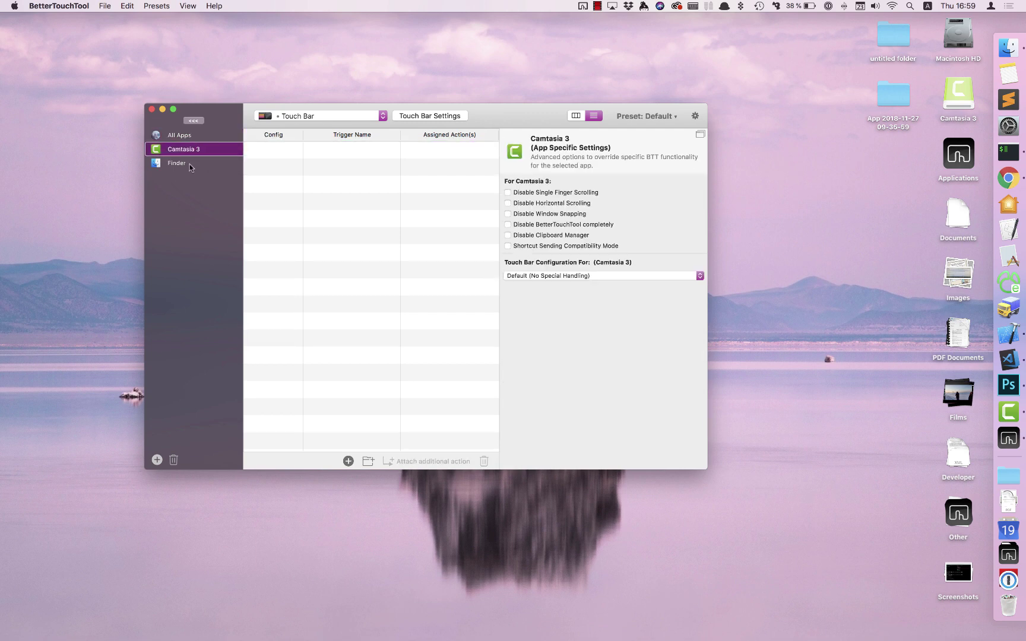
pyautogui.click(190, 164)
pyautogui.click(188, 152)
pyautogui.click(176, 137)
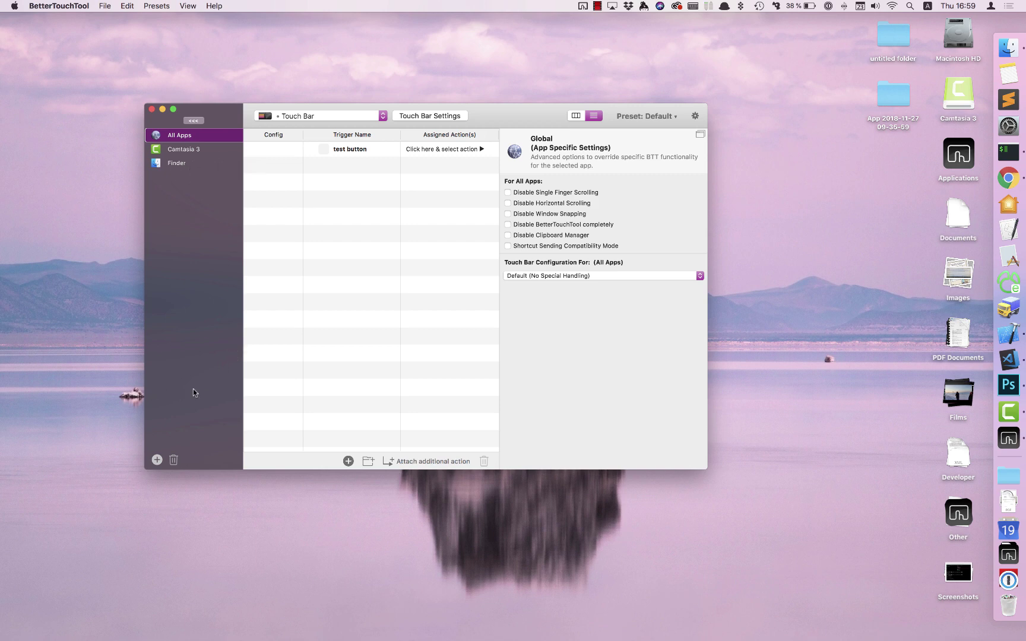
# Step: Add Google Chrome from the running apps, then select Finder in the sidebar
pyautogui.click(157, 459)
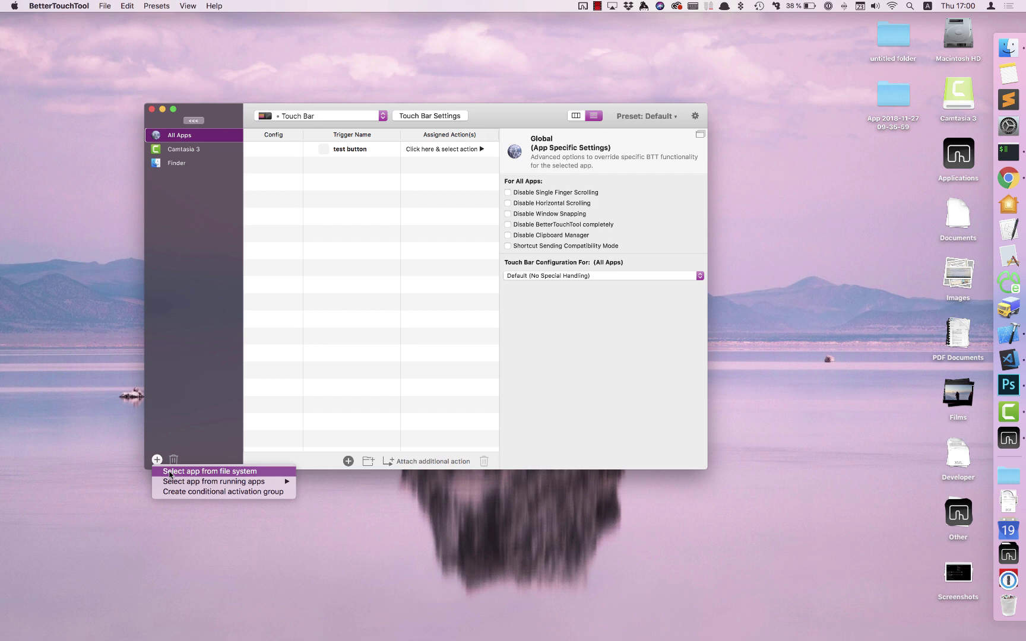
pyautogui.moveTo(173, 484)
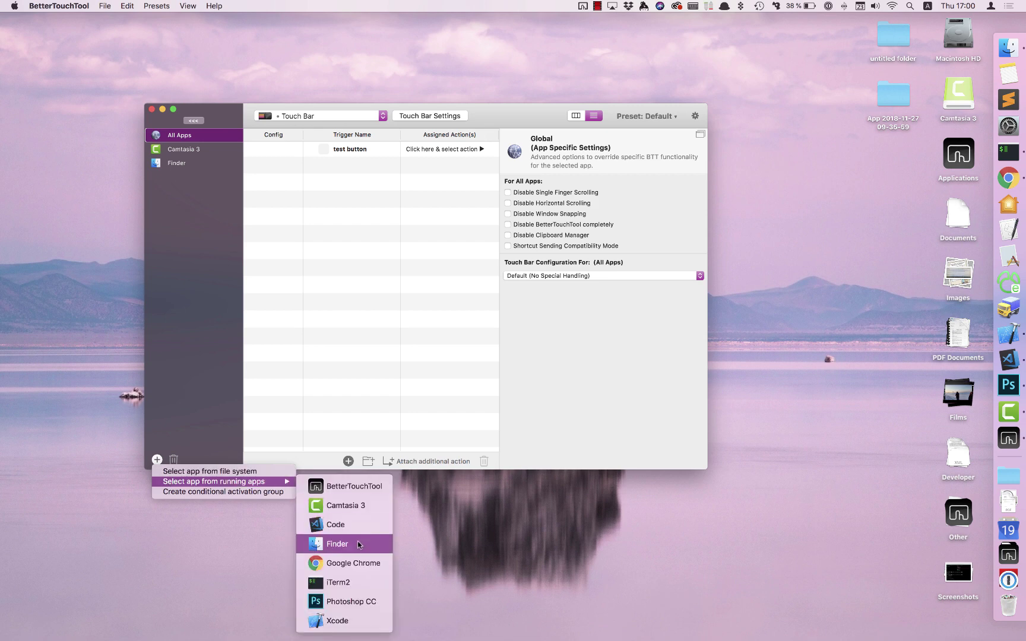
pyautogui.click(346, 569)
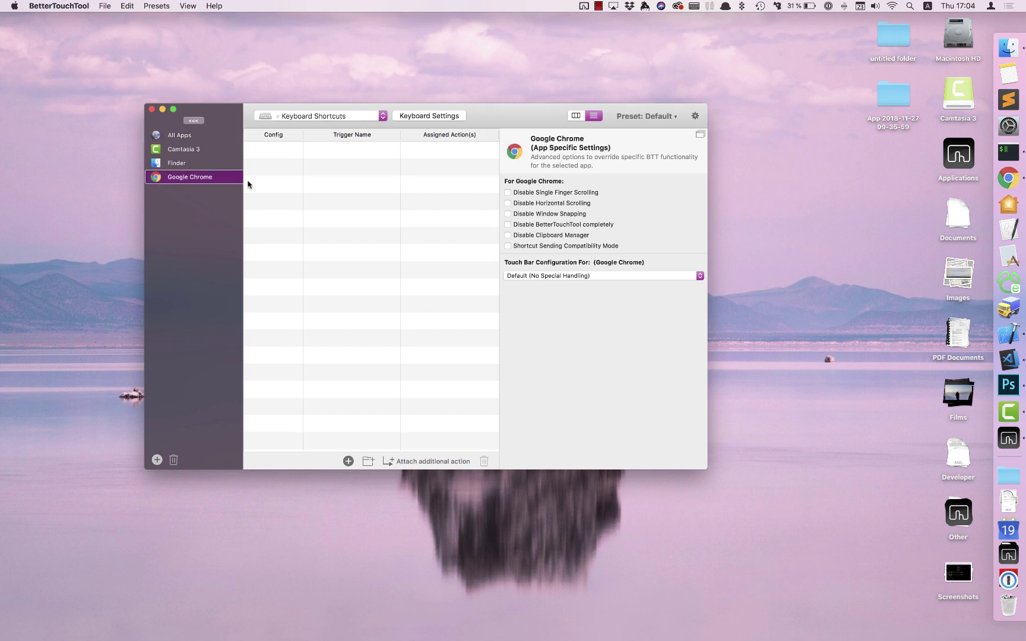
pyautogui.click(207, 166)
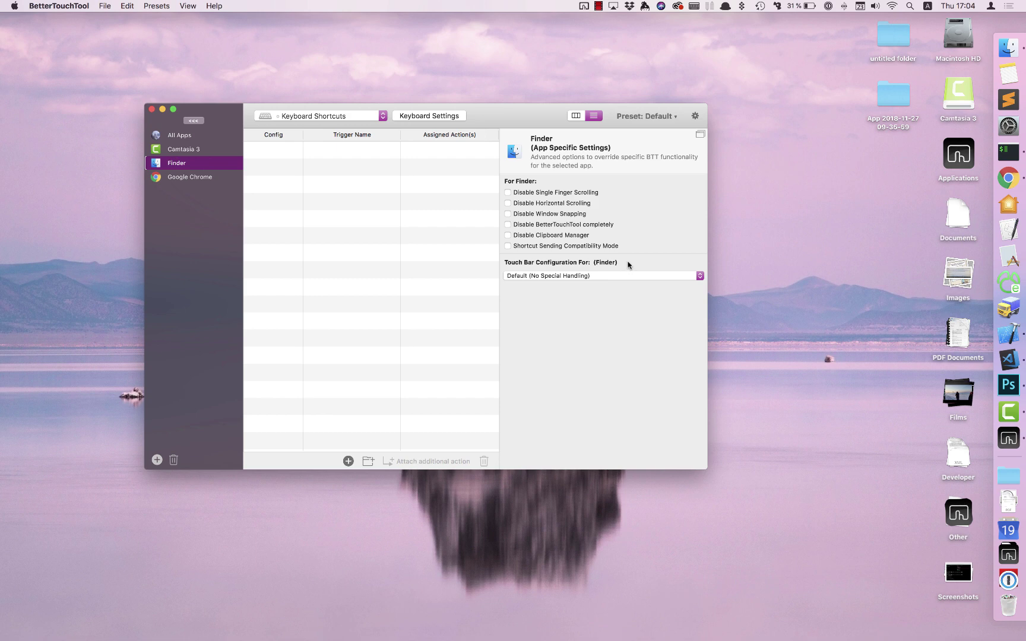
# Step: Check and save Disable Window Snapping for Finder, and set its Touch Bar to Show App Default Touch Bar
pyautogui.click(527, 214)
pyautogui.click(590, 153)
pyautogui.click(580, 276)
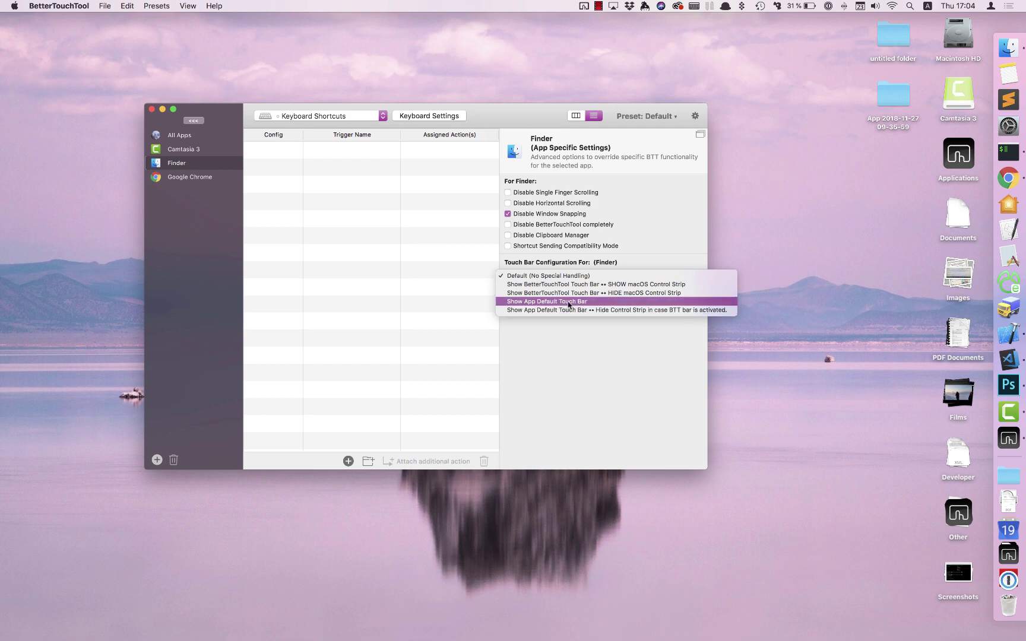
pyautogui.click(568, 302)
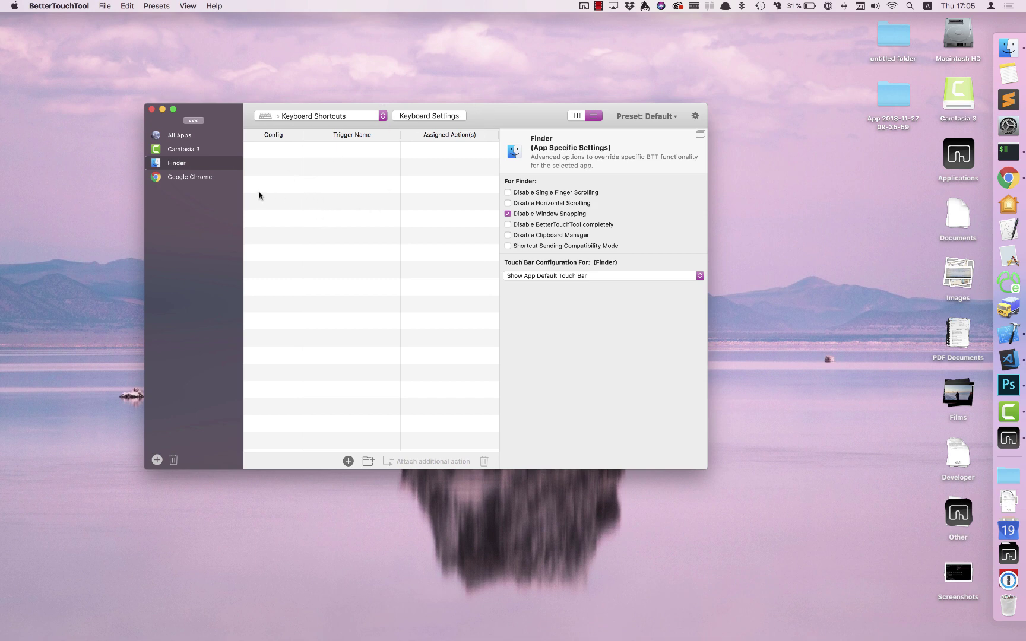
# Step: Add a ⇧⌘R keyboard shortcut for Google Chrome and assign it OS X Functionality > Mission Control
pyautogui.click(207, 180)
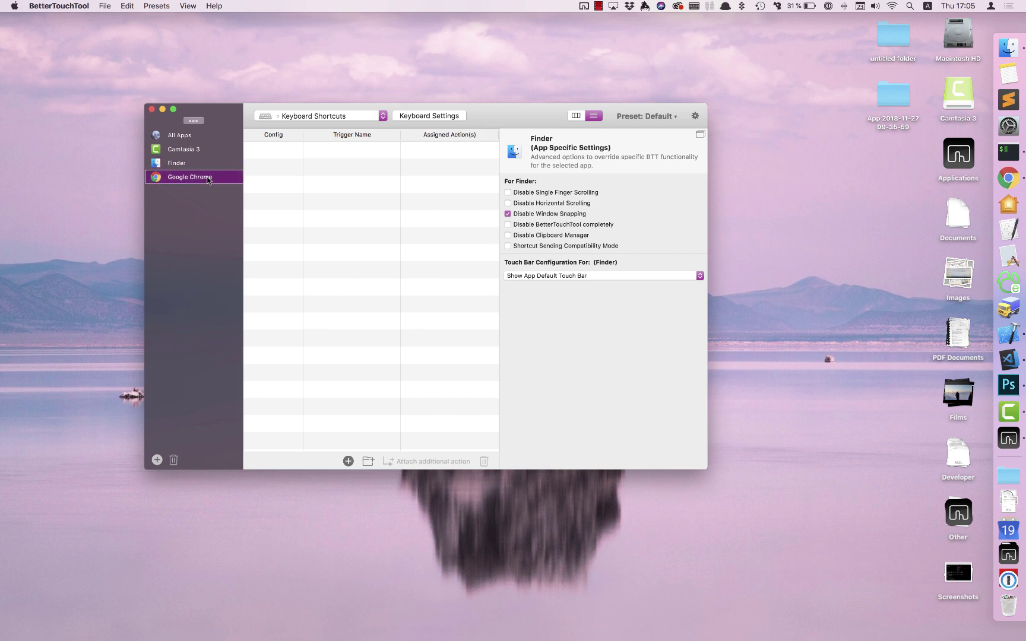
pyautogui.click(350, 116)
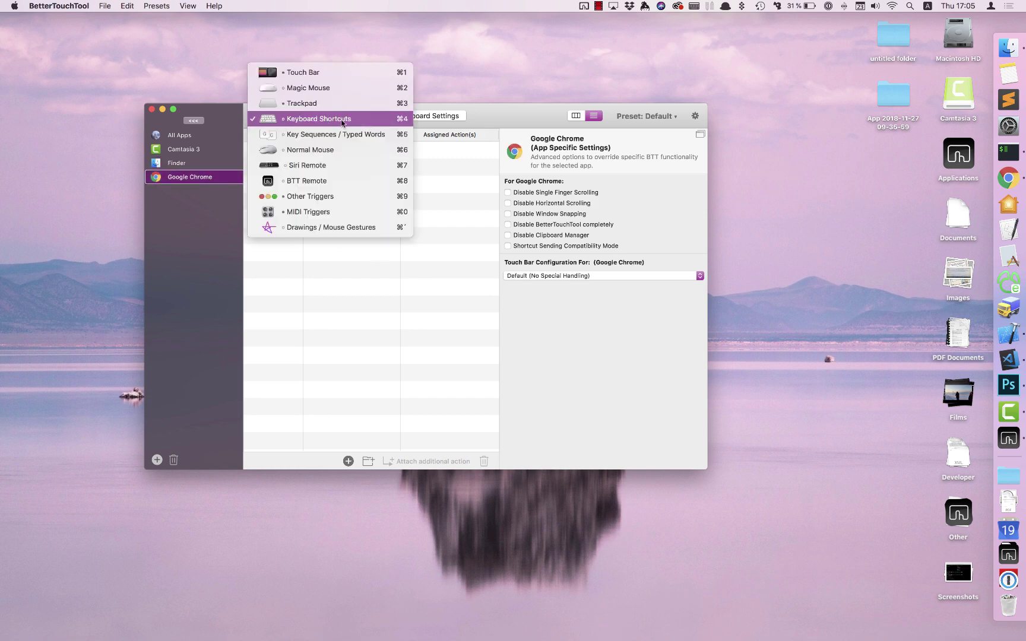
pyautogui.click(329, 121)
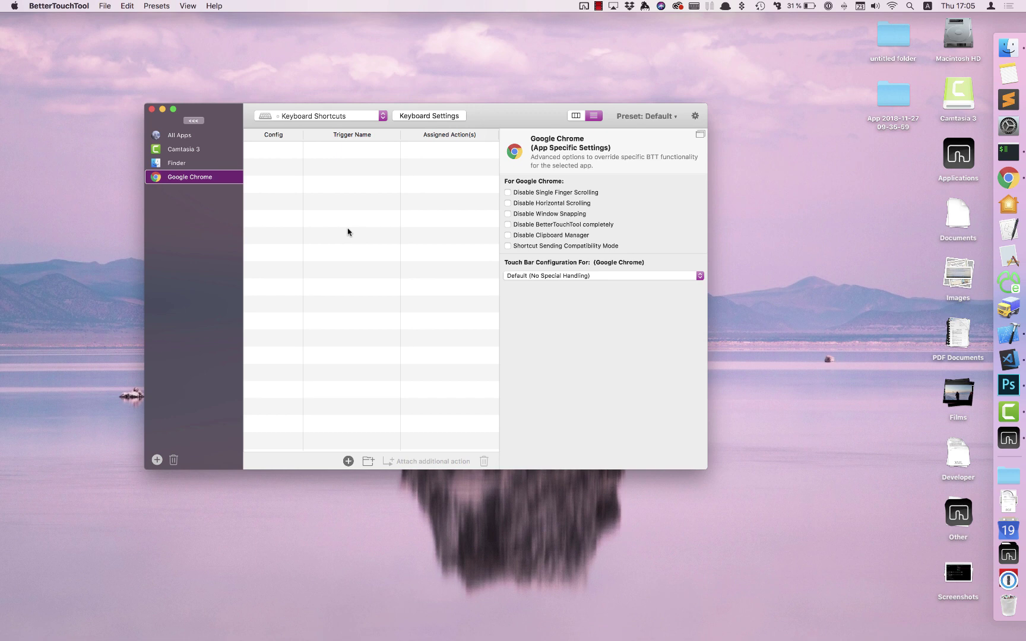
pyautogui.click(349, 463)
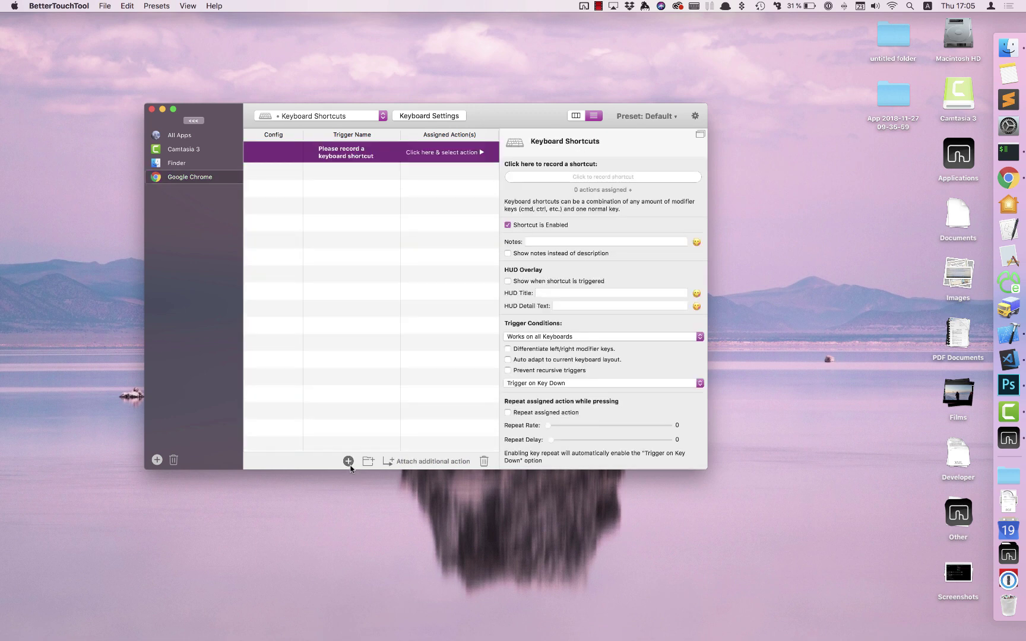
pyautogui.press('shift+super+r')
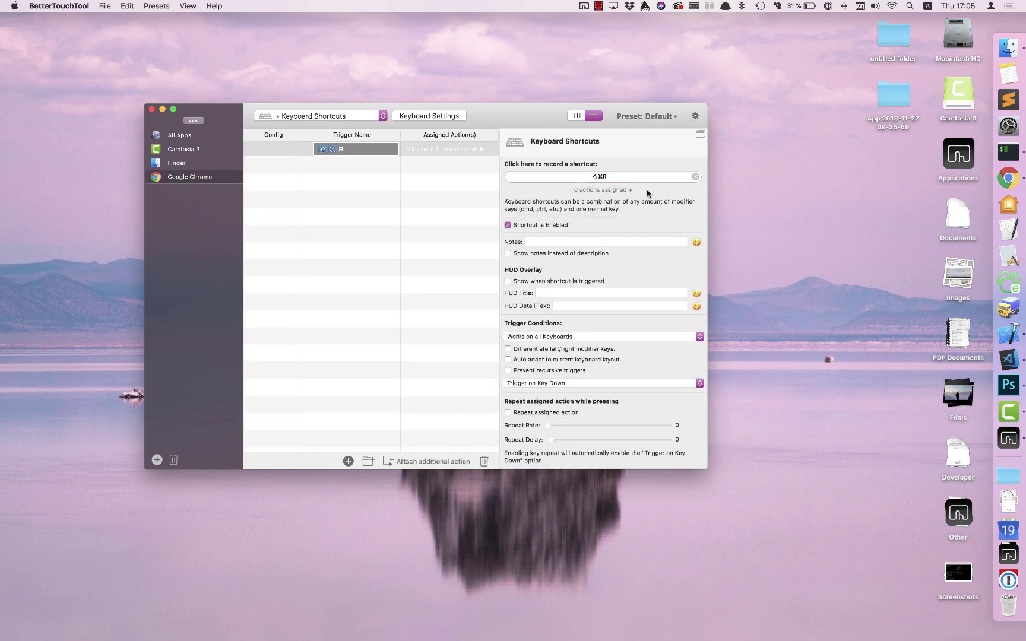
pyautogui.click(377, 154)
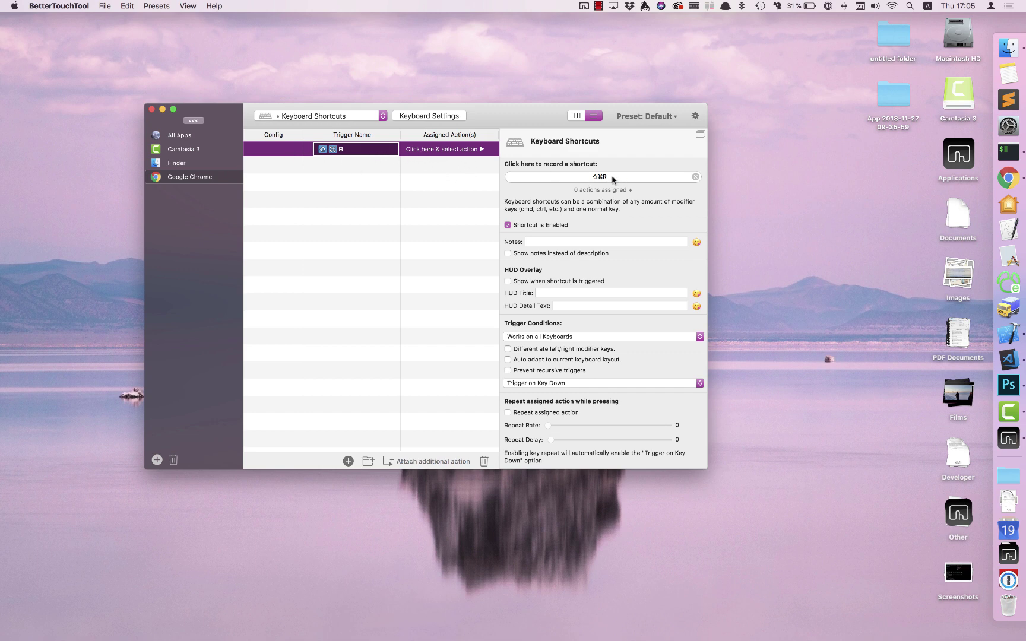
pyautogui.click(442, 152)
pyautogui.click(561, 180)
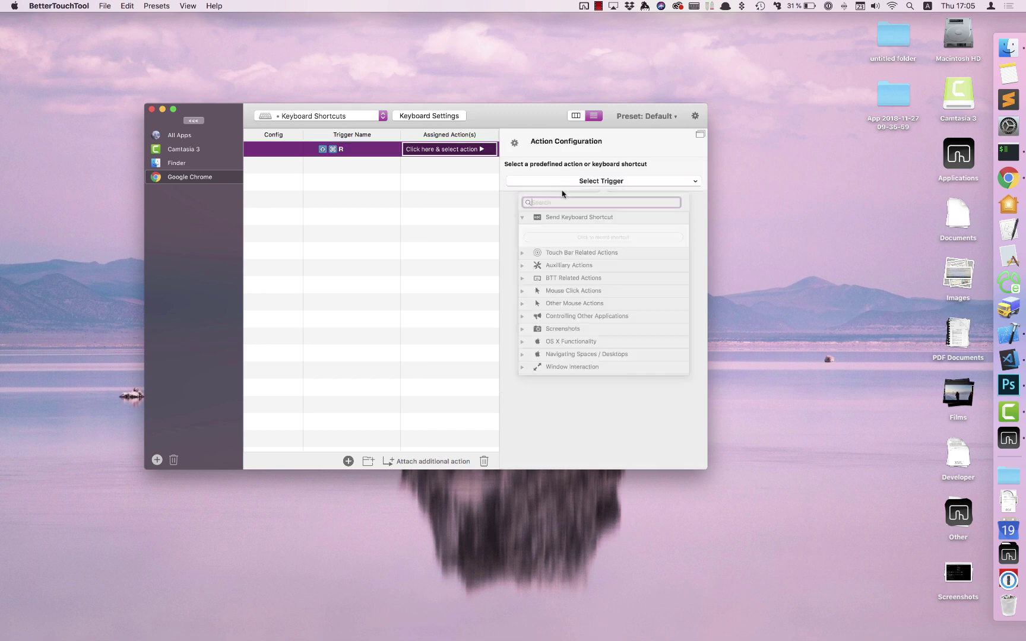
pyautogui.click(549, 369)
pyautogui.click(557, 385)
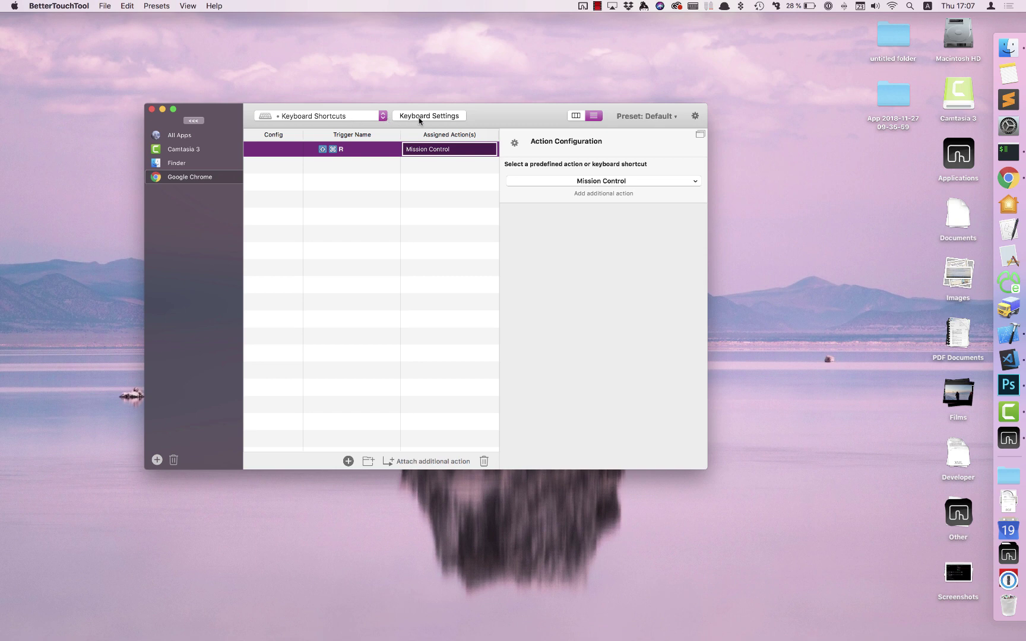
# Step: Switch to trackpad triggers and review the advanced palm, Force Touch, click, swipe and tap settings
pyautogui.click(366, 115)
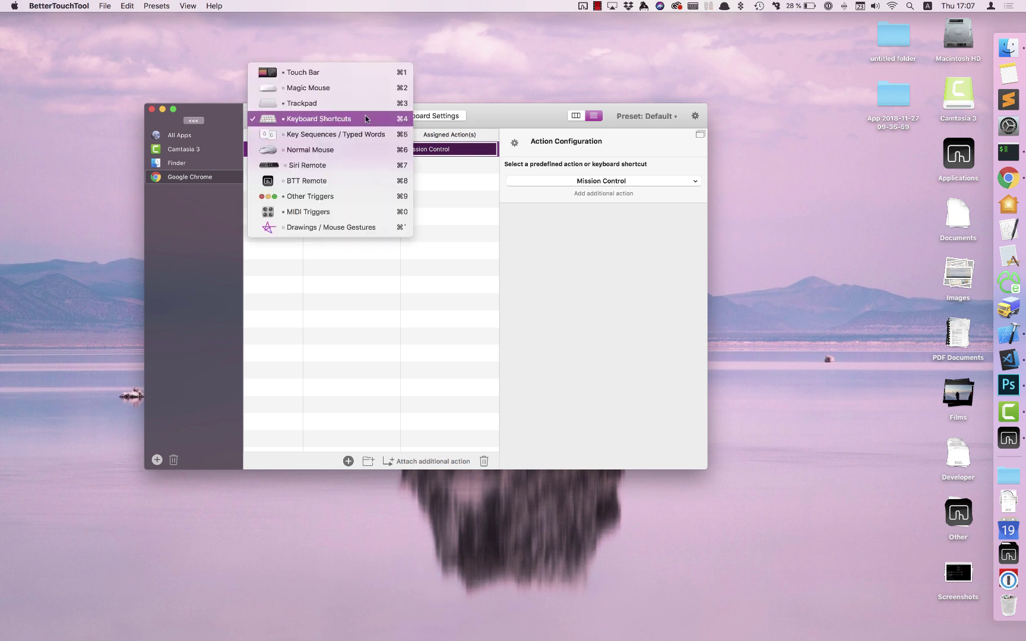
pyautogui.click(330, 103)
pyautogui.click(424, 116)
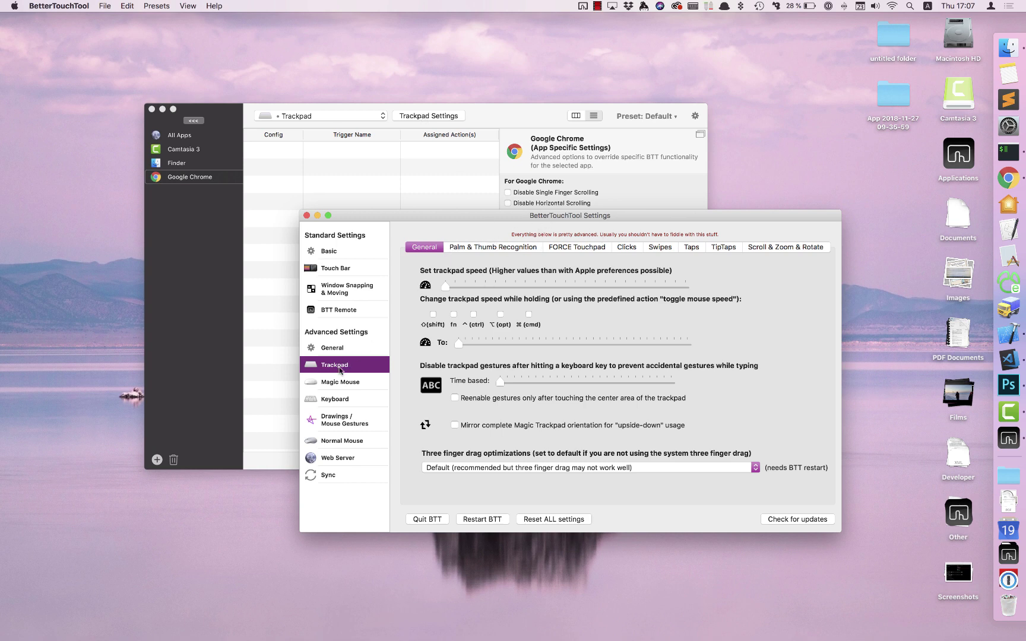
pyautogui.click(507, 250)
pyautogui.click(591, 248)
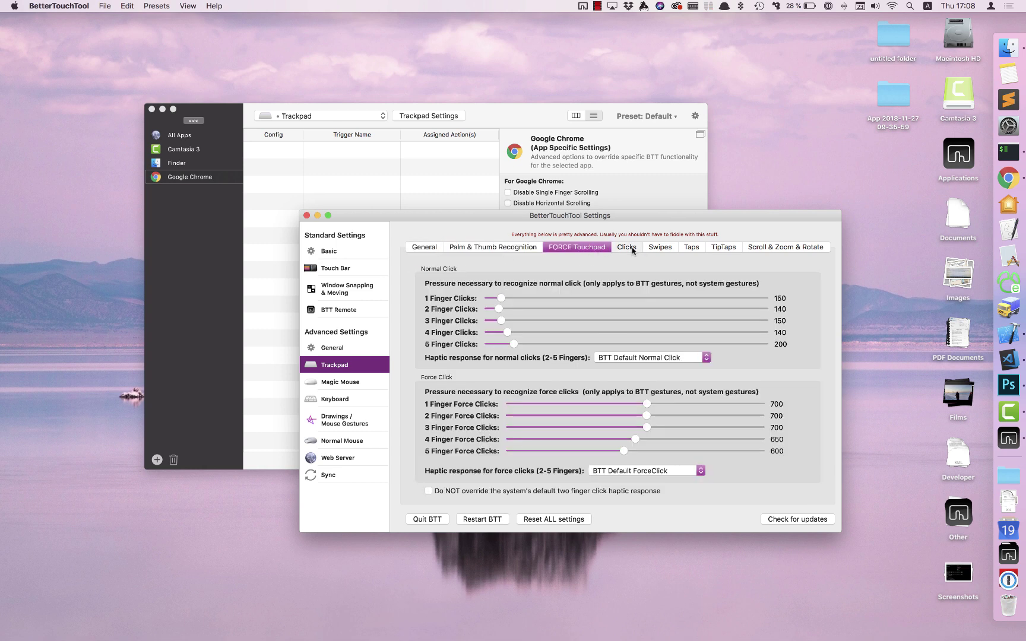
pyautogui.click(627, 247)
pyautogui.click(661, 248)
pyautogui.click(692, 247)
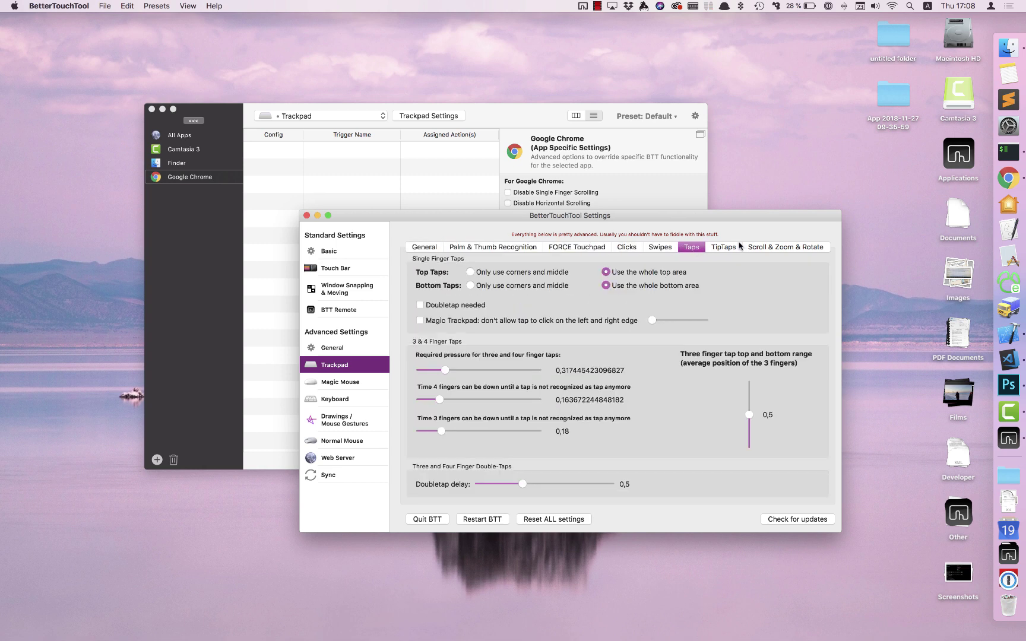
pyautogui.click(421, 247)
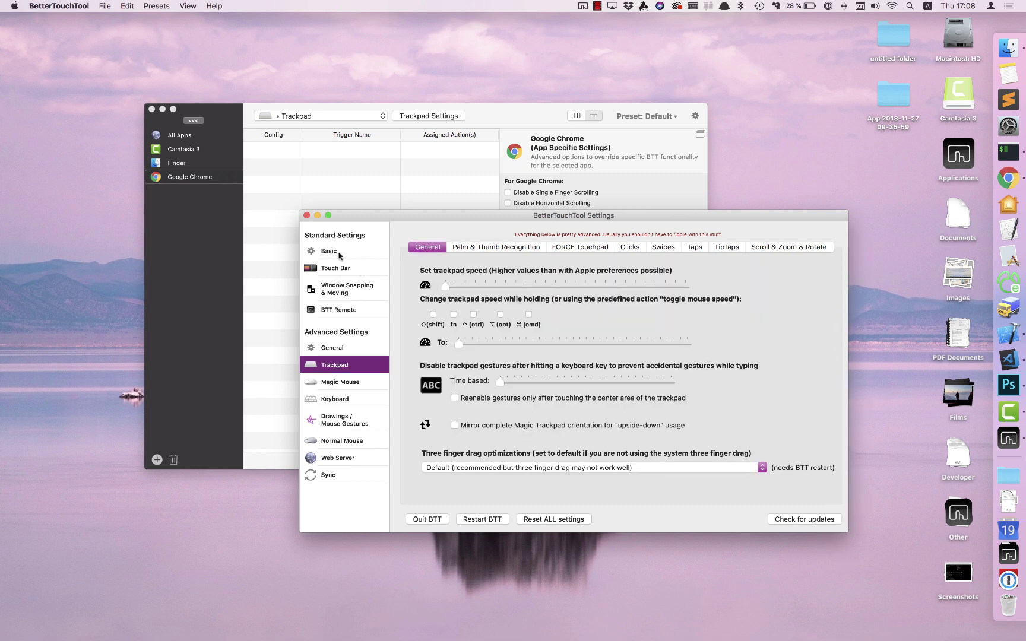
pyautogui.click(306, 215)
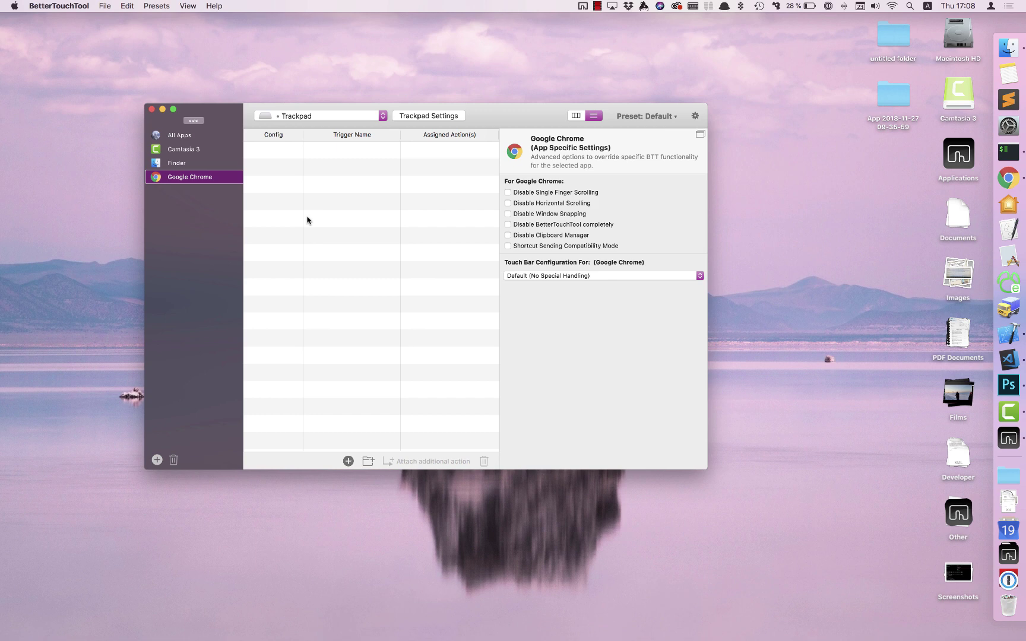
# Step: View the Siri Remote triggers, then switch the list to Touch Bar triggers
pyautogui.click(358, 117)
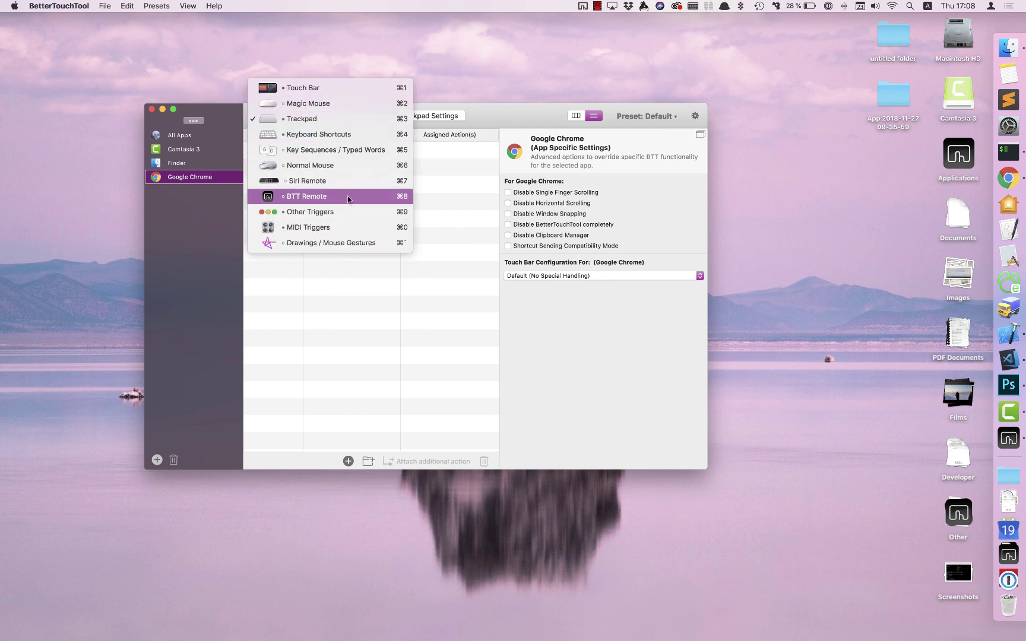
pyautogui.click(351, 183)
pyautogui.click(363, 114)
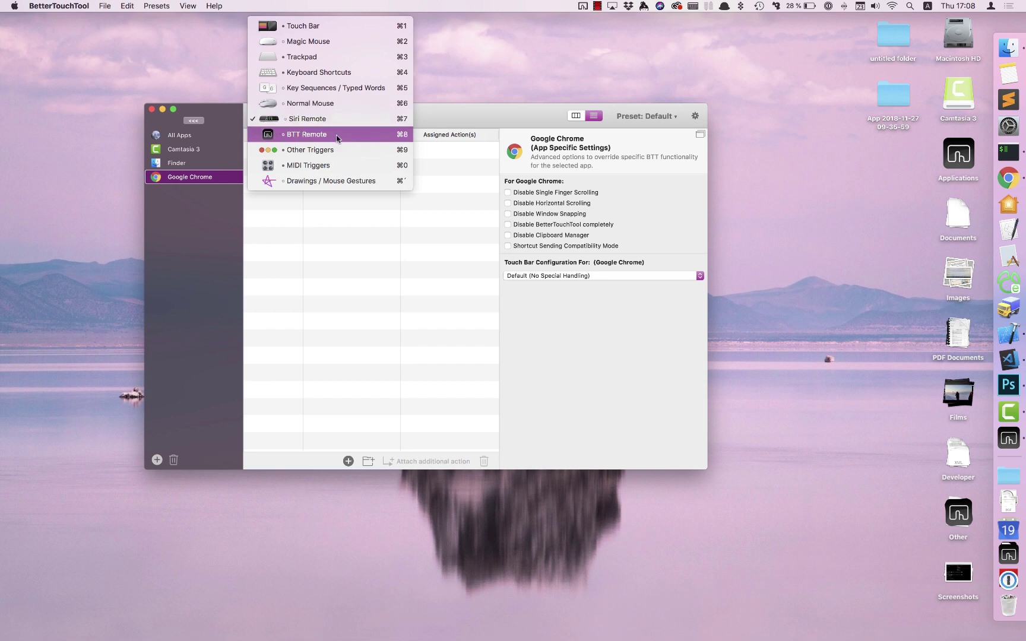
pyautogui.click(454, 111)
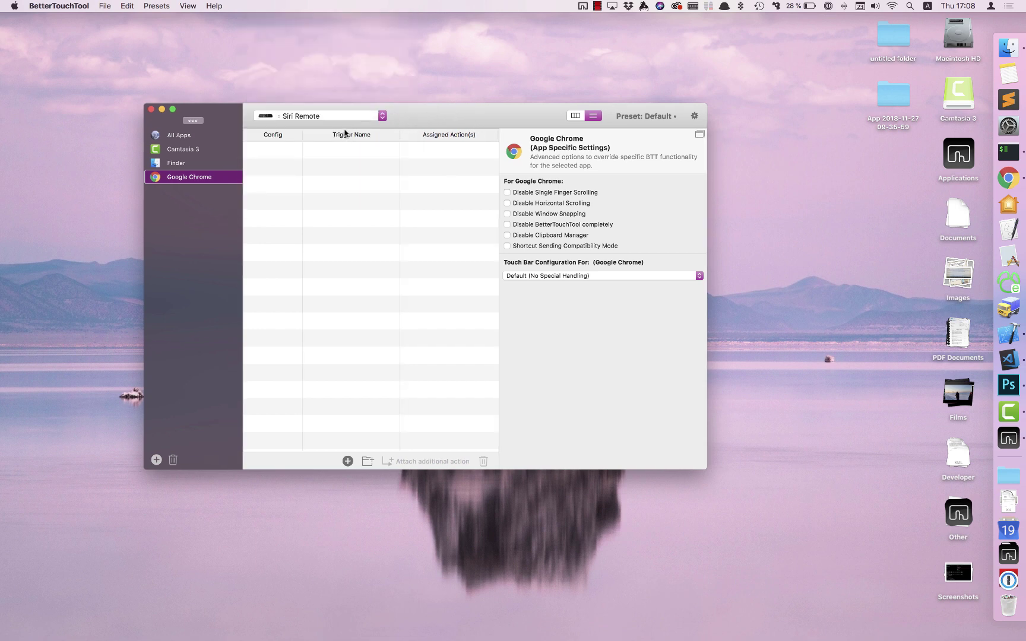
pyautogui.click(370, 114)
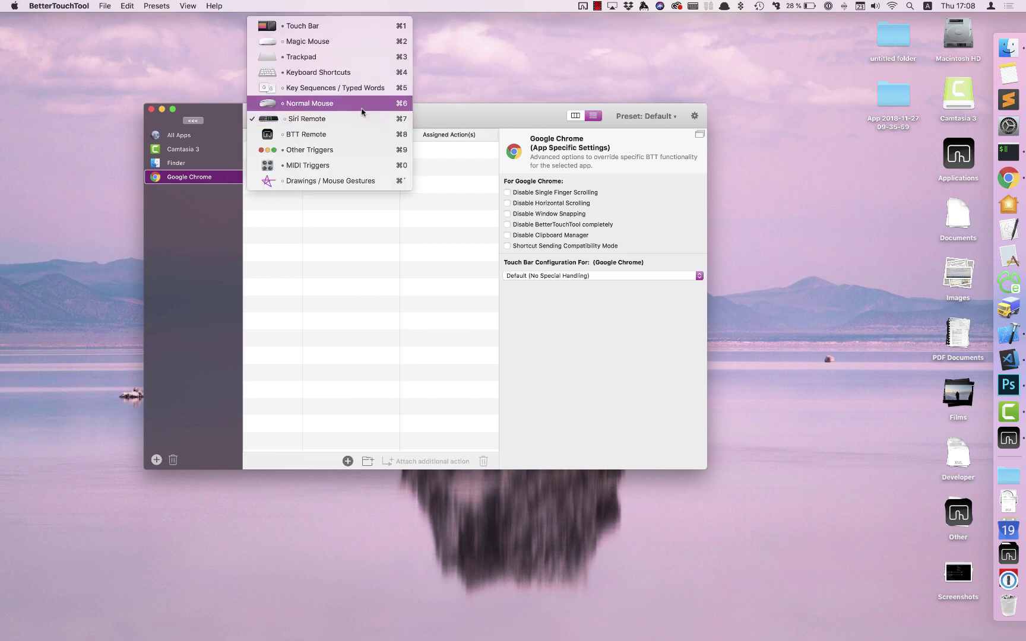
pyautogui.click(336, 25)
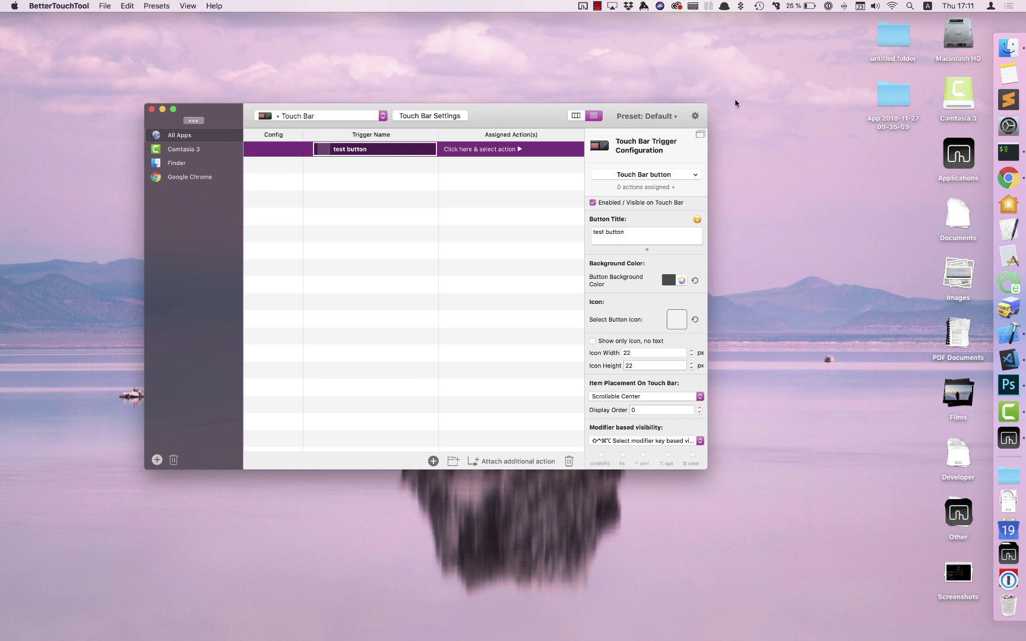
# Step: Tick Active for the GoldenChaos-BTT 2.825 preset and scroll through the expanded Touch Bar list
pyautogui.click(662, 119)
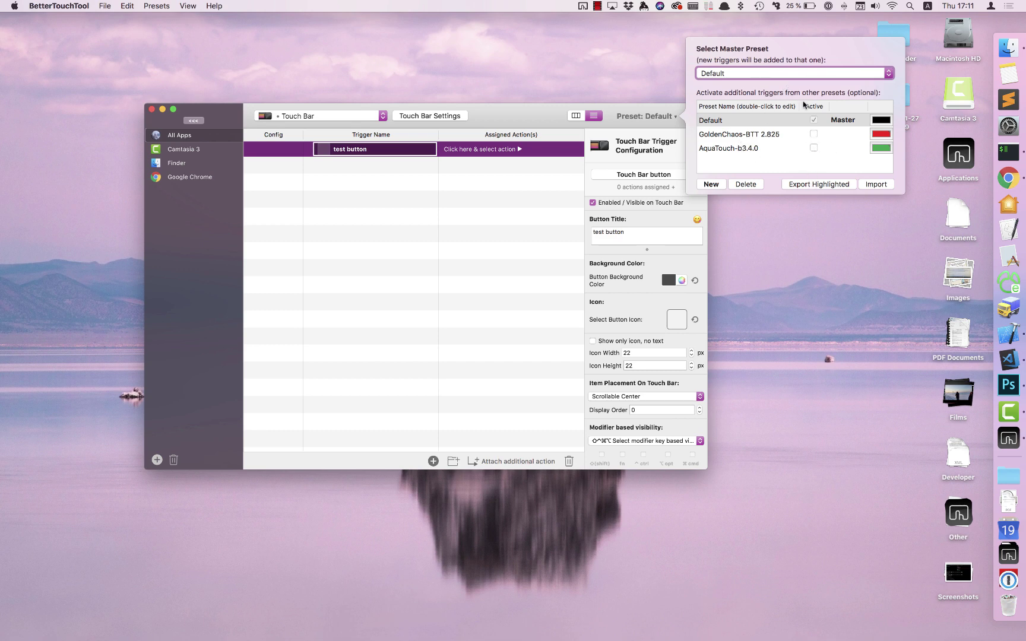
pyautogui.click(813, 134)
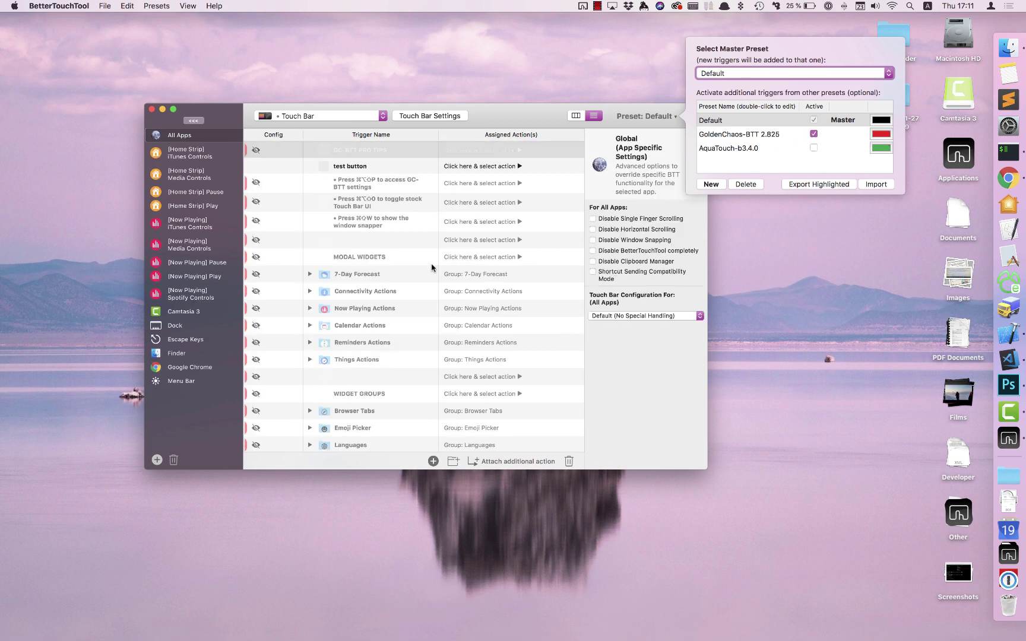
pyautogui.click(429, 264)
pyautogui.scroll(-10, 401, 278)
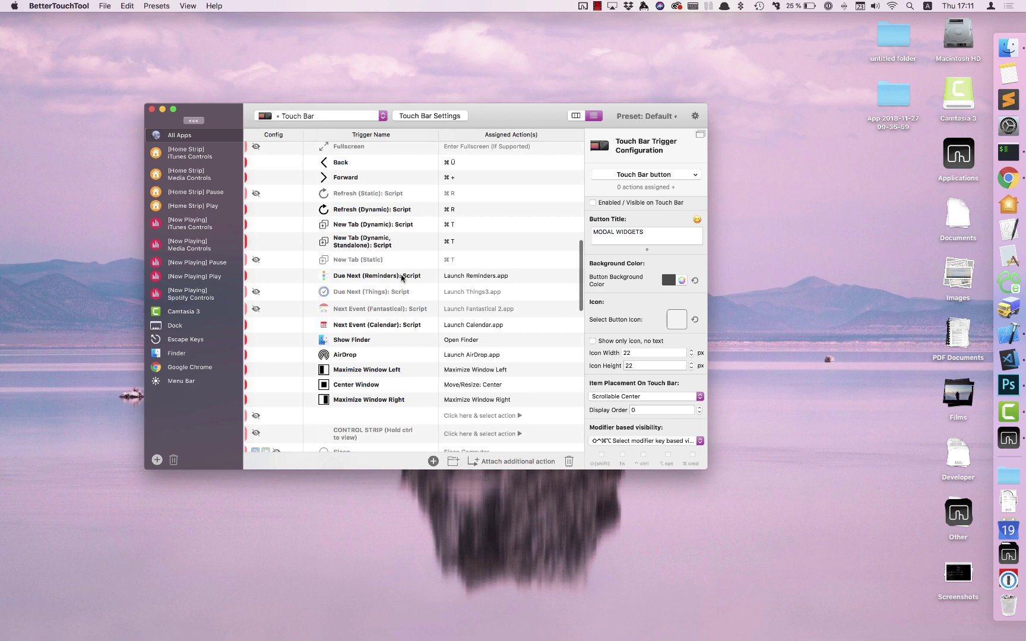
pyautogui.scroll(-10, 401, 278)
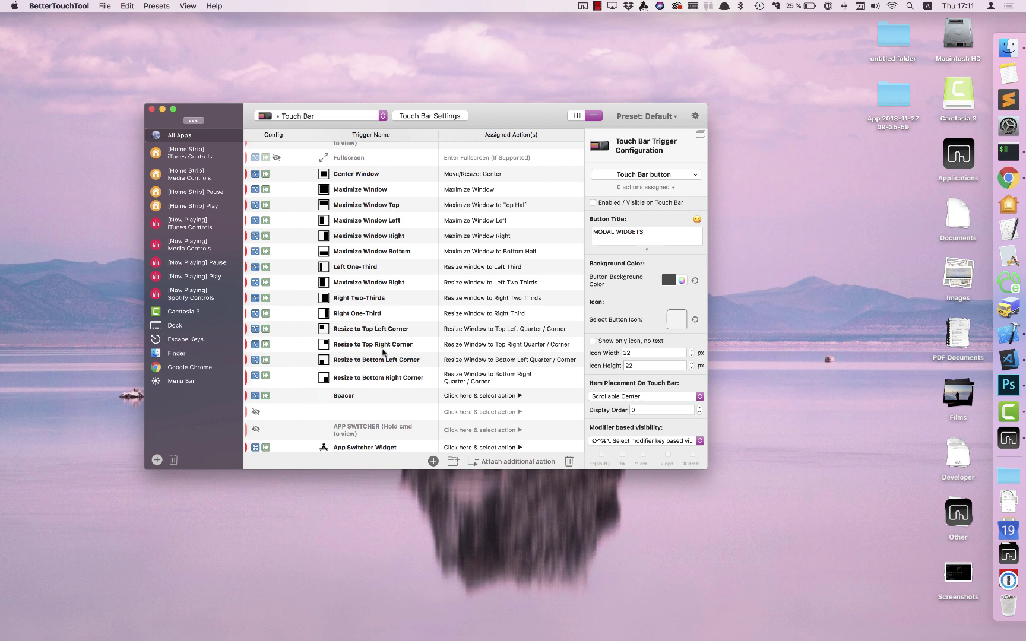
pyautogui.click(364, 253)
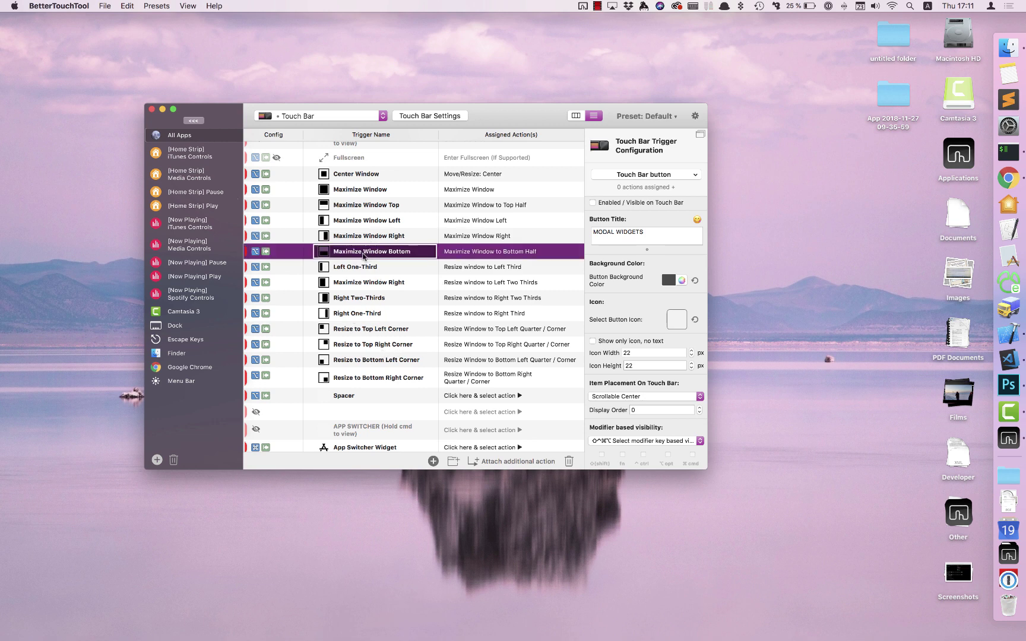
pyautogui.click(361, 267)
pyautogui.click(358, 284)
pyautogui.scroll(4, 309, 288)
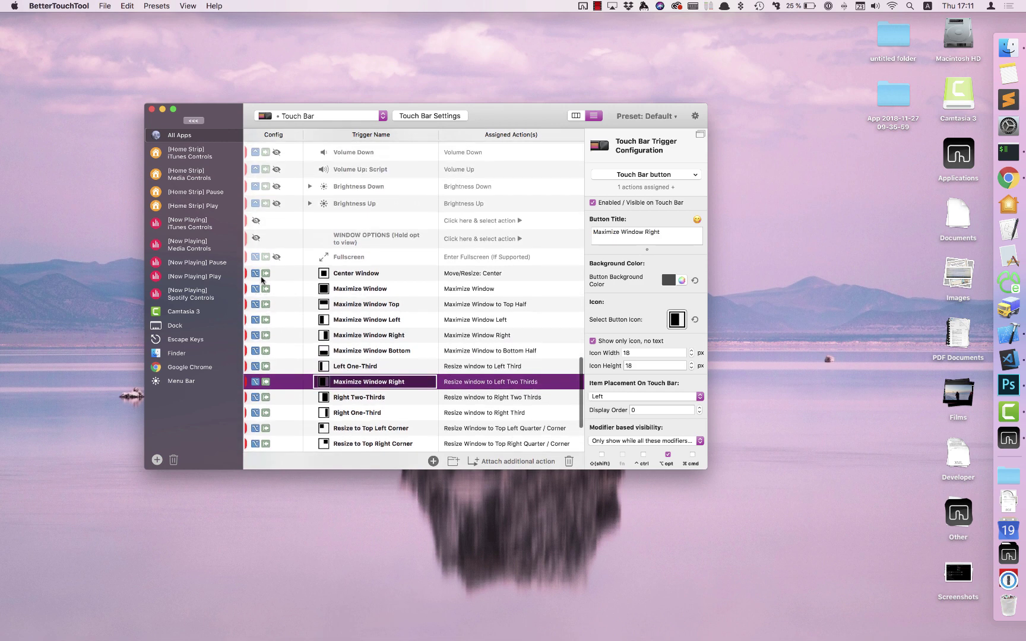
pyautogui.scroll(10, 414, 336)
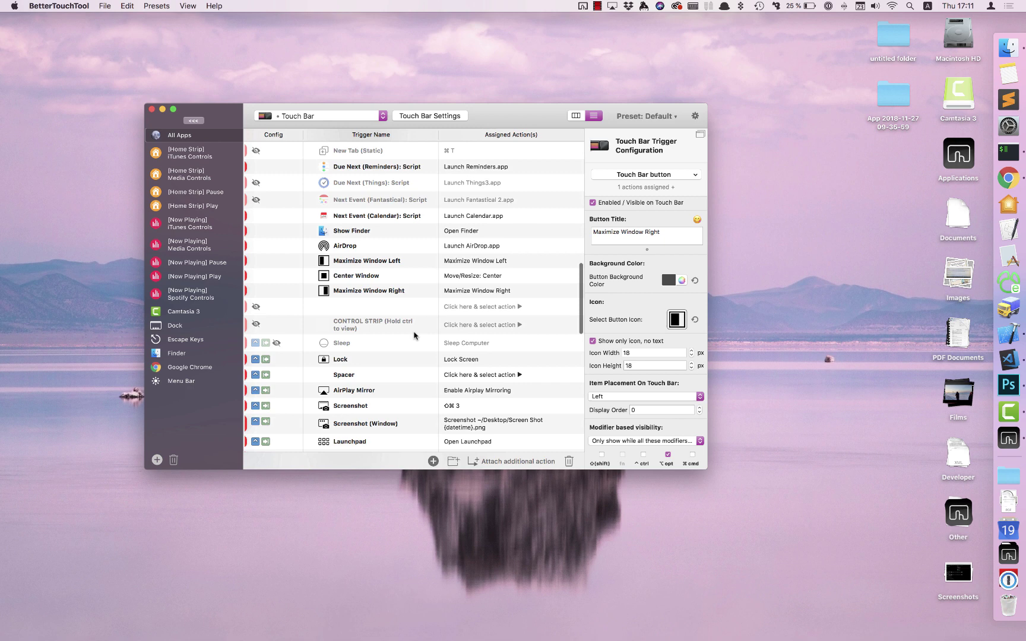
pyautogui.scroll(10, 414, 336)
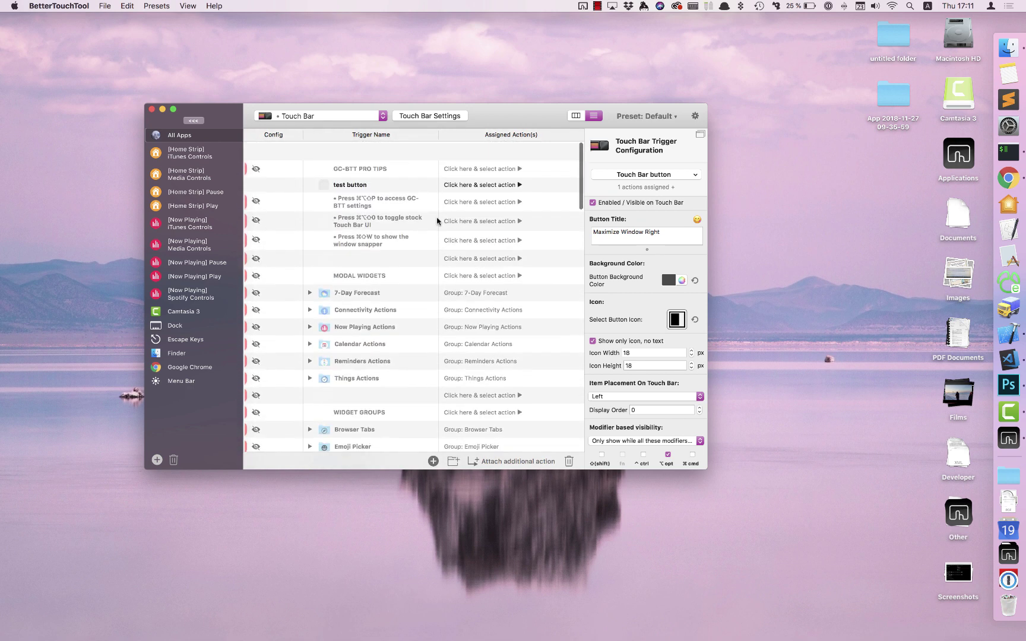
pyautogui.click(382, 295)
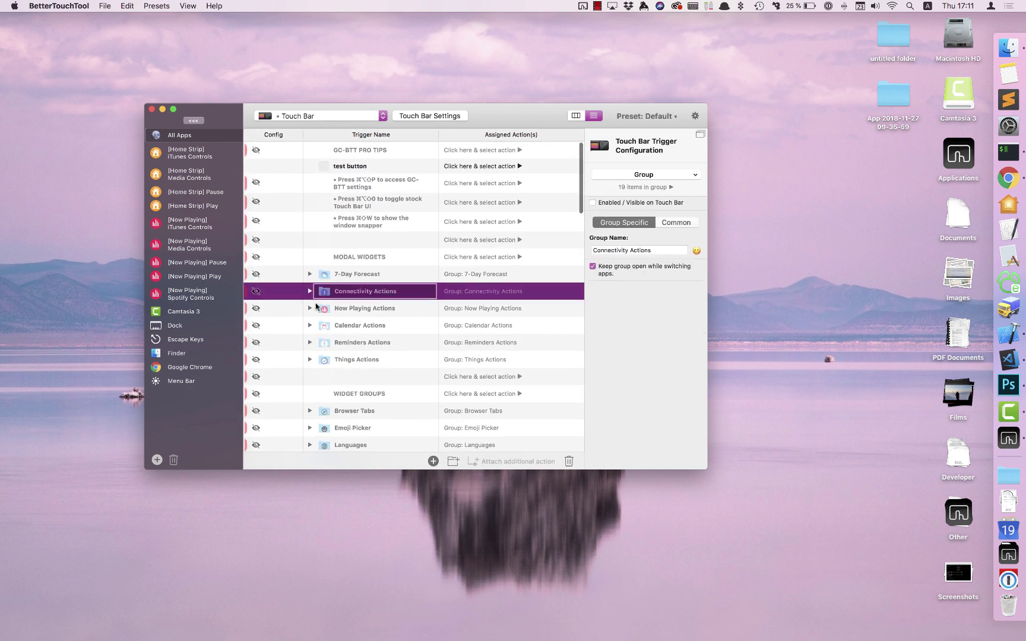
pyautogui.click(262, 280)
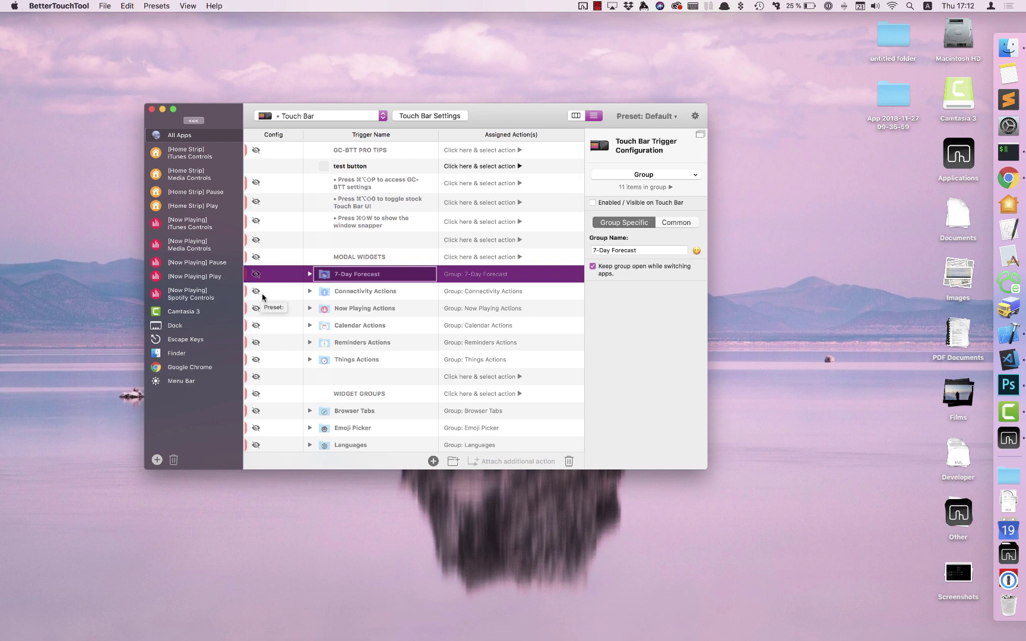
# Step: Switch to column layout and inspect the window snapper and stock Touch Bar toggle tip triggers
pyautogui.click(574, 116)
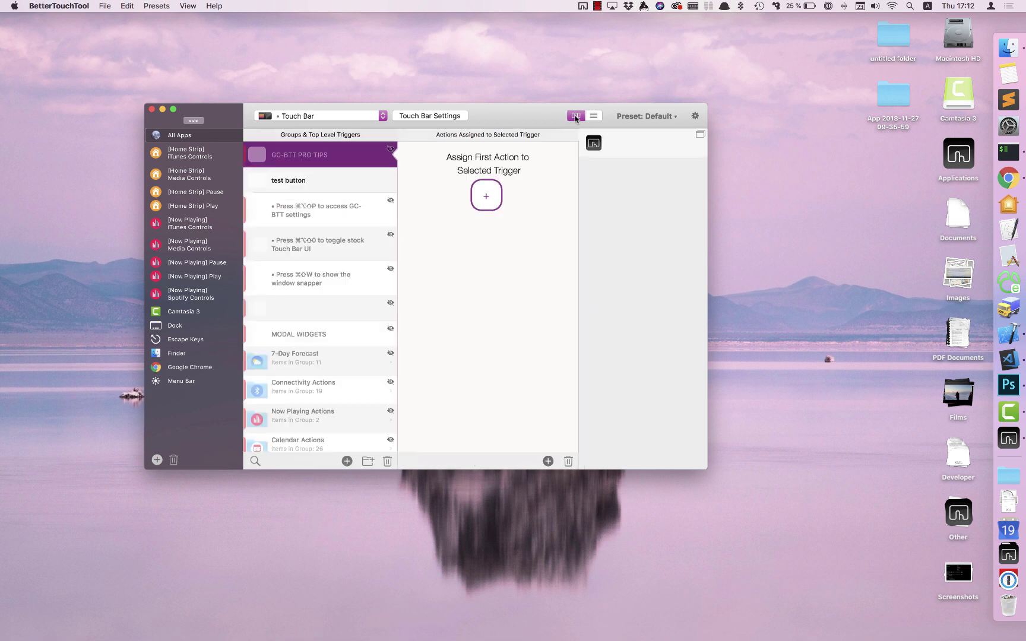
pyautogui.click(342, 290)
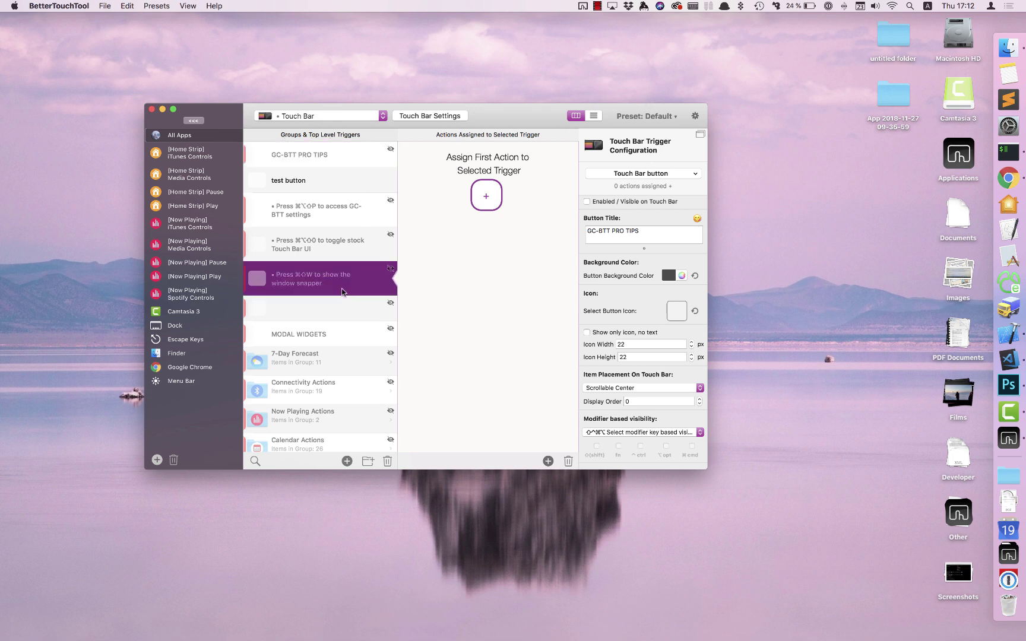
pyautogui.click(356, 246)
pyautogui.scroll(-3, 349, 290)
pyautogui.scroll(-3, 349, 290)
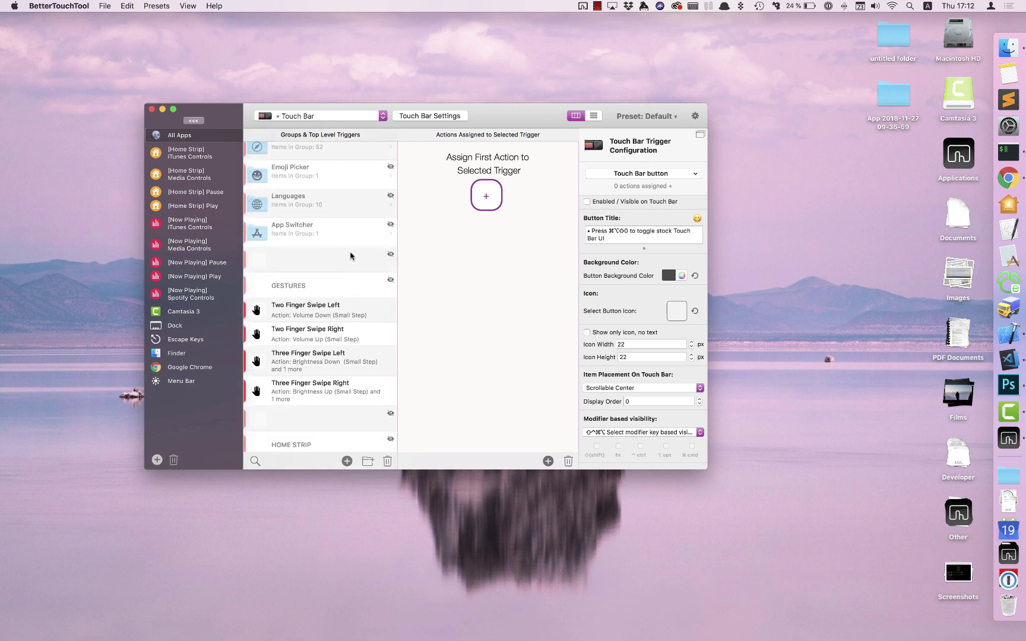
pyautogui.scroll(6, 350, 254)
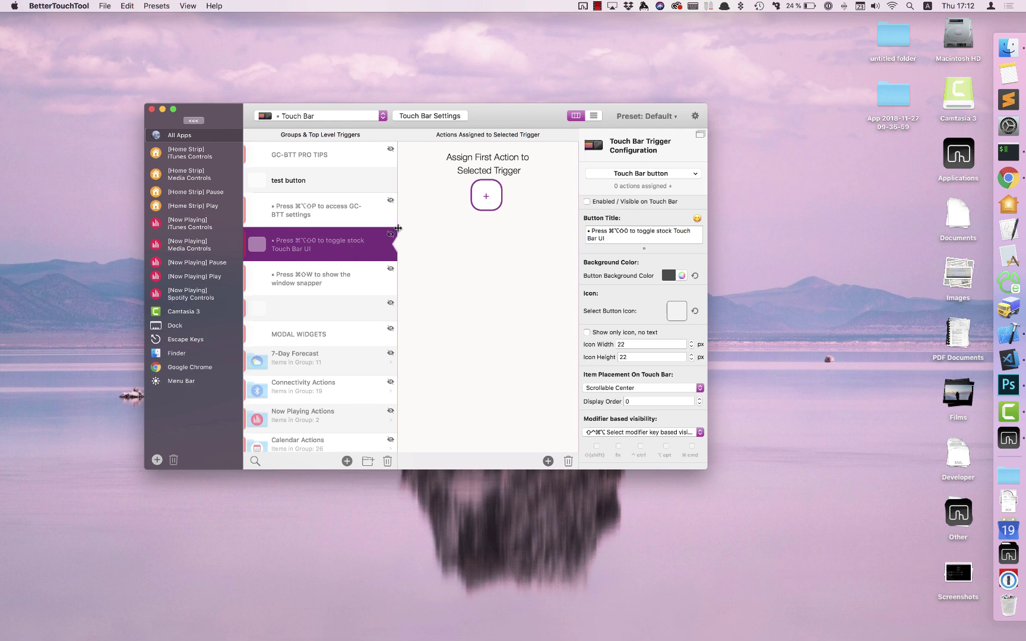
# Step: Enable the stock Touch Bar toggle tip trigger, then disable and re-enable it to test
pyautogui.click(362, 238)
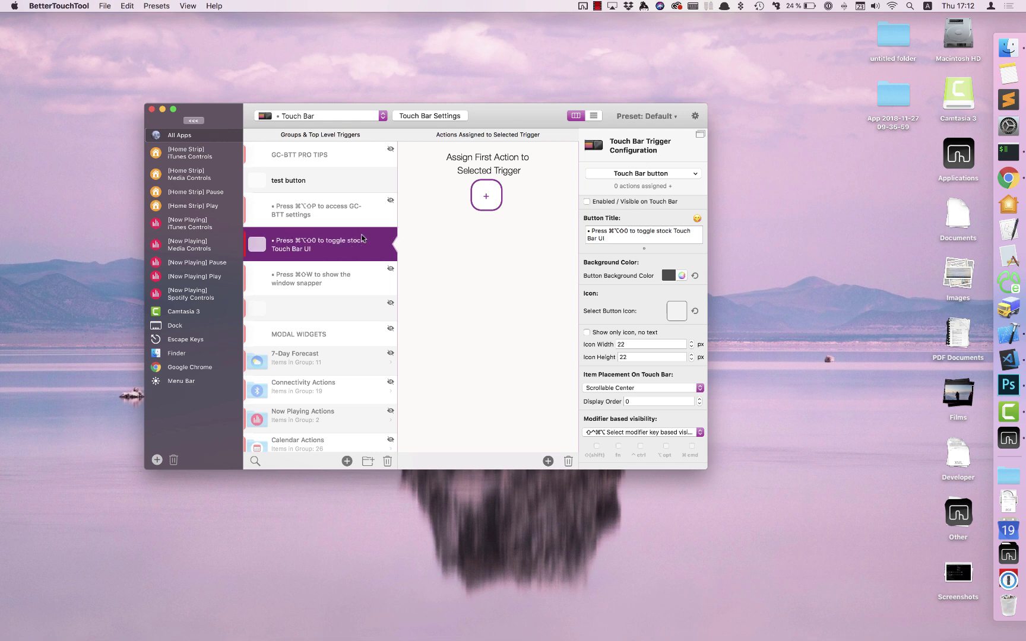
pyautogui.rightClick(361, 238)
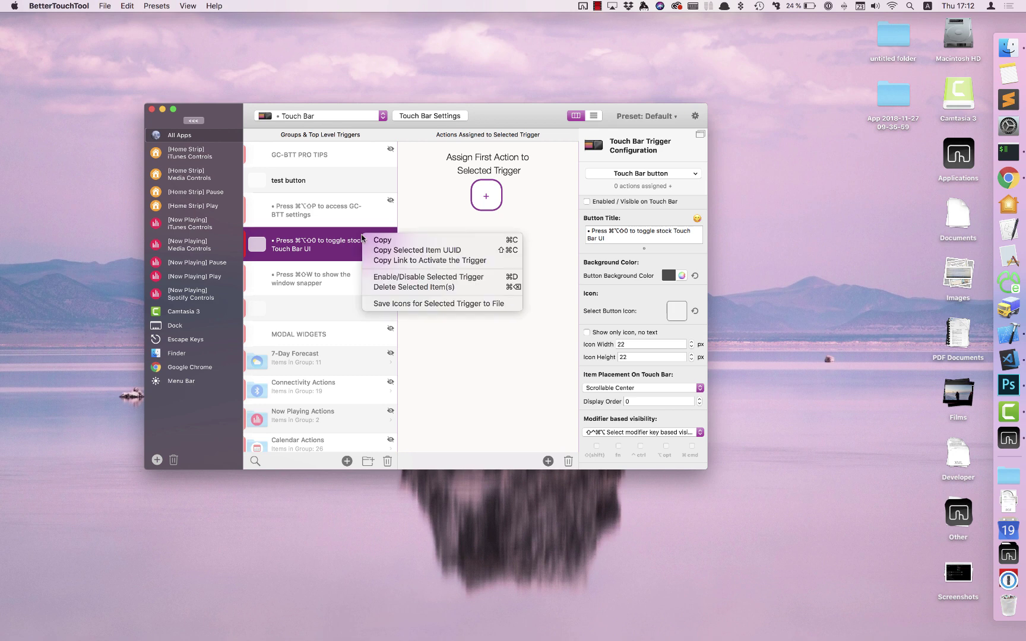
pyautogui.click(389, 279)
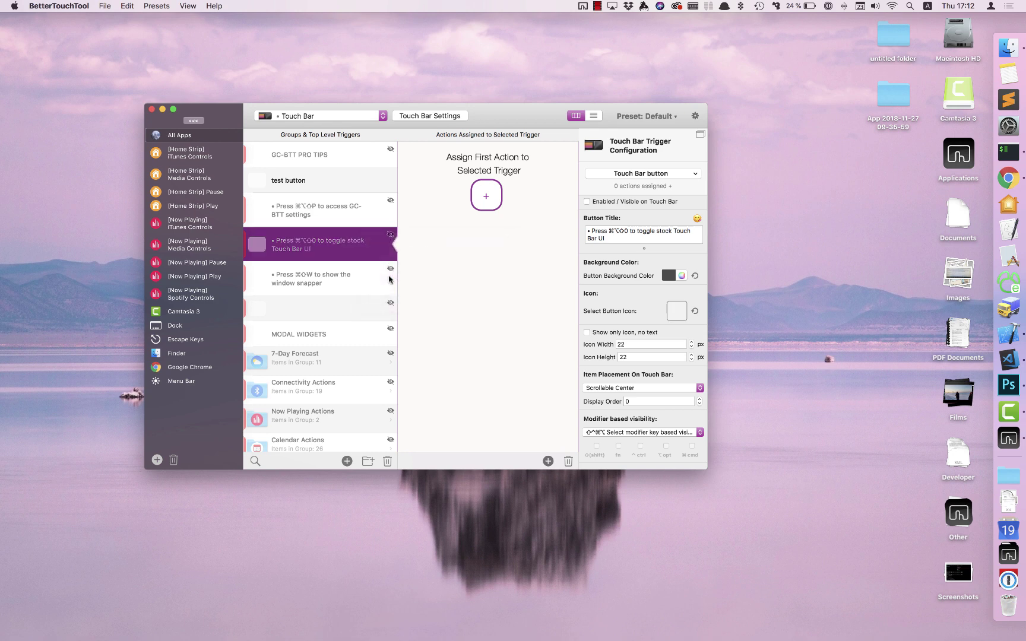
pyautogui.rightClick(346, 244)
pyautogui.click(367, 285)
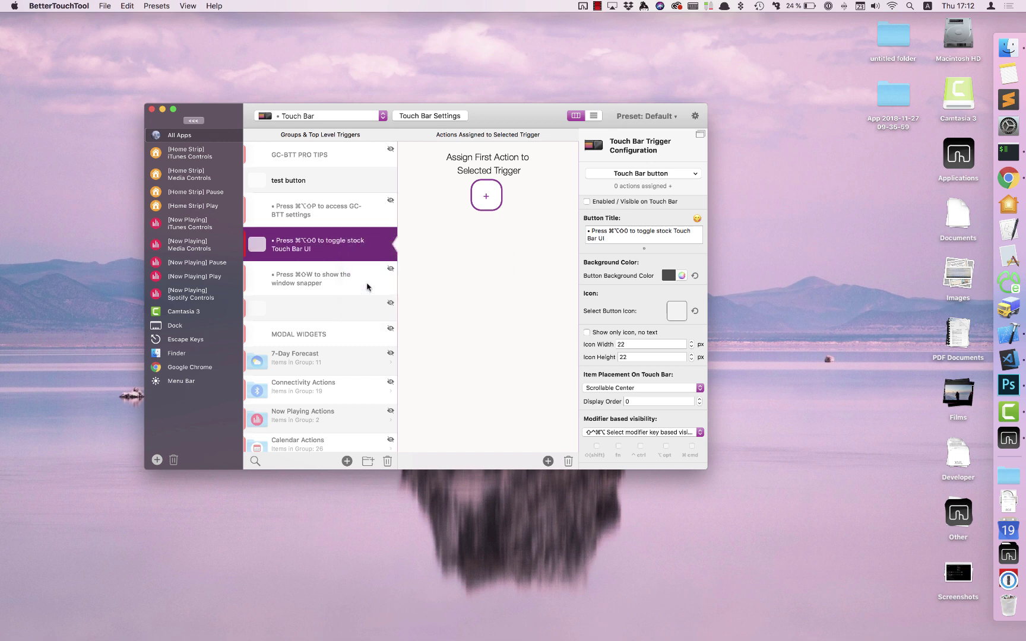
pyautogui.click(187, 6)
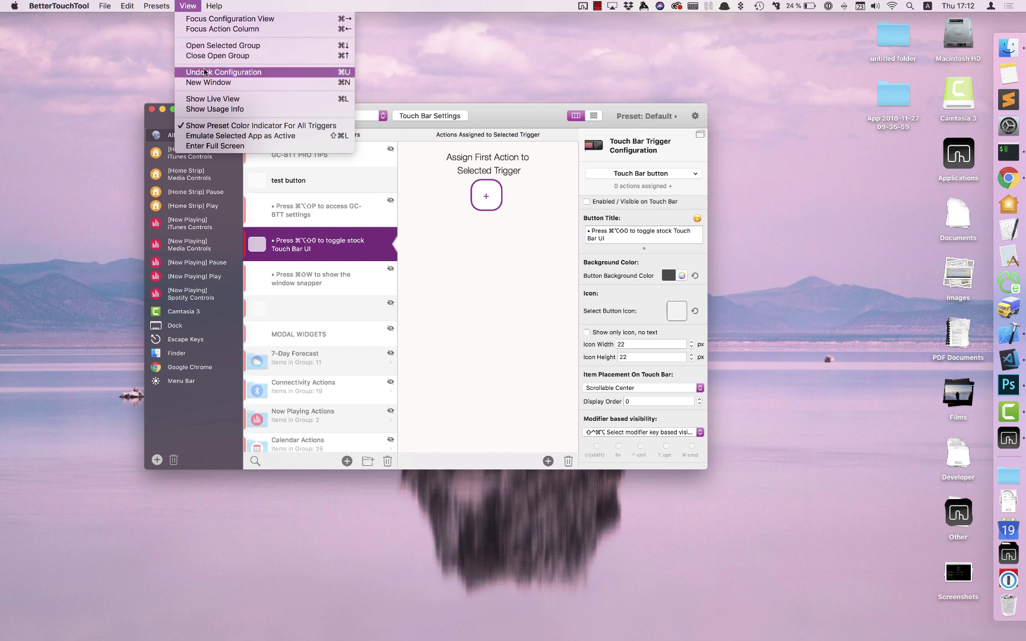
pyautogui.click(212, 100)
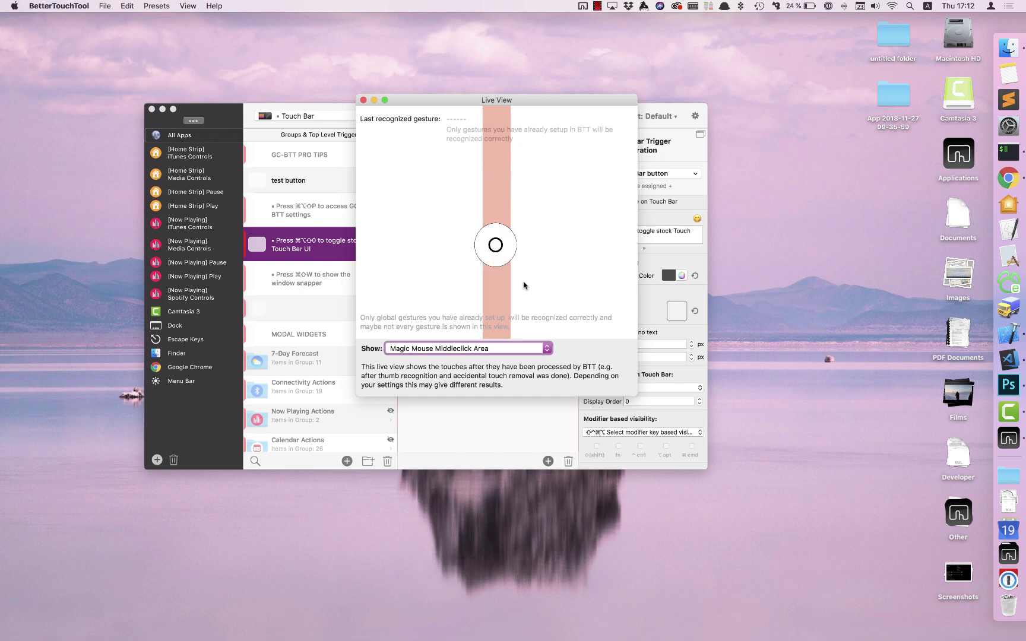
pyautogui.click(364, 100)
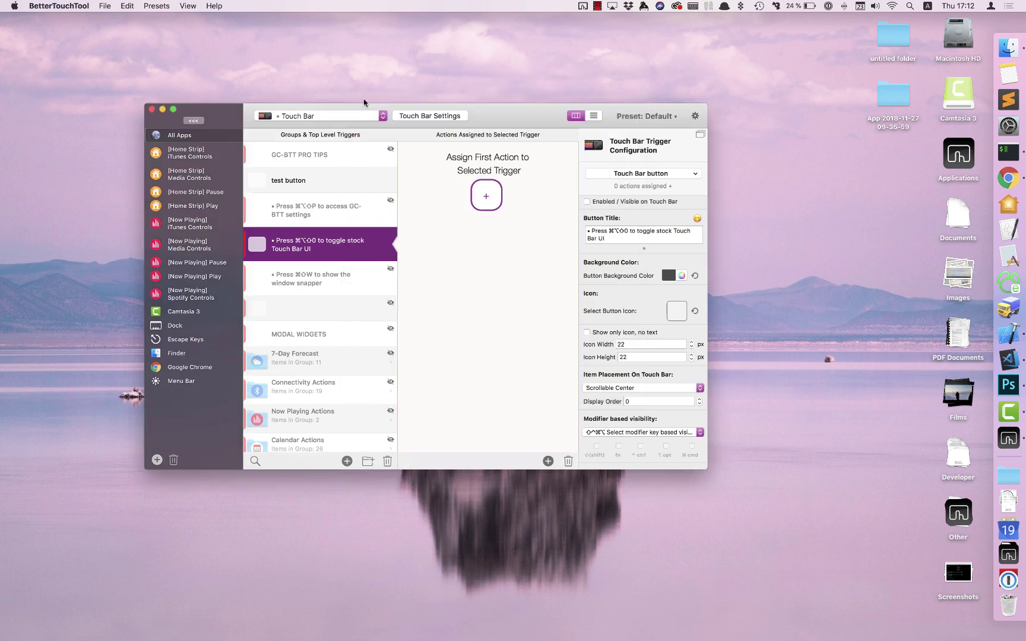
pyautogui.click(156, 6)
pyautogui.moveTo(188, 6)
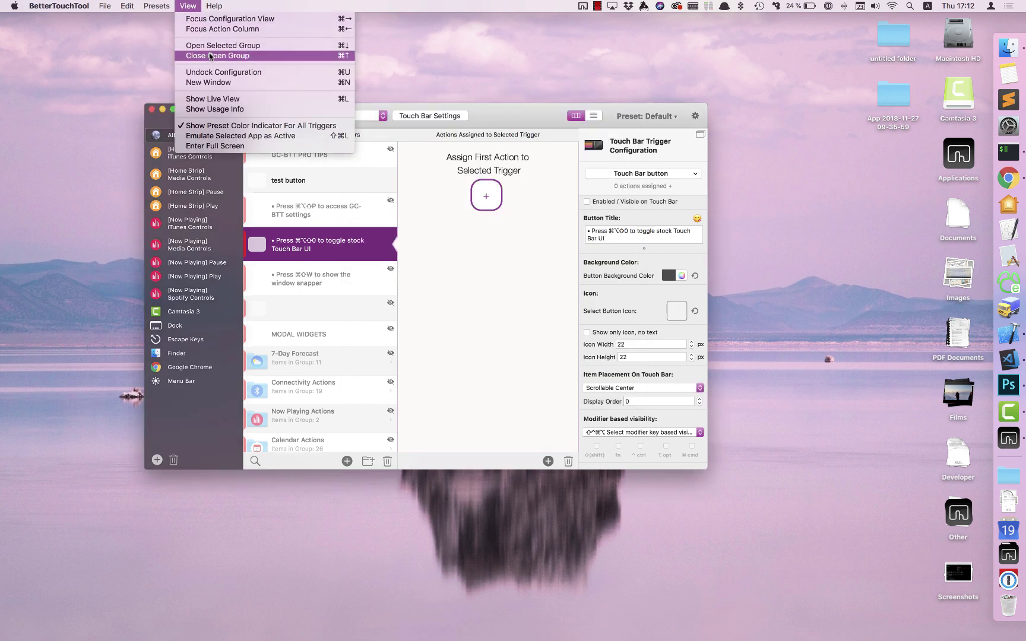
pyautogui.click(212, 109)
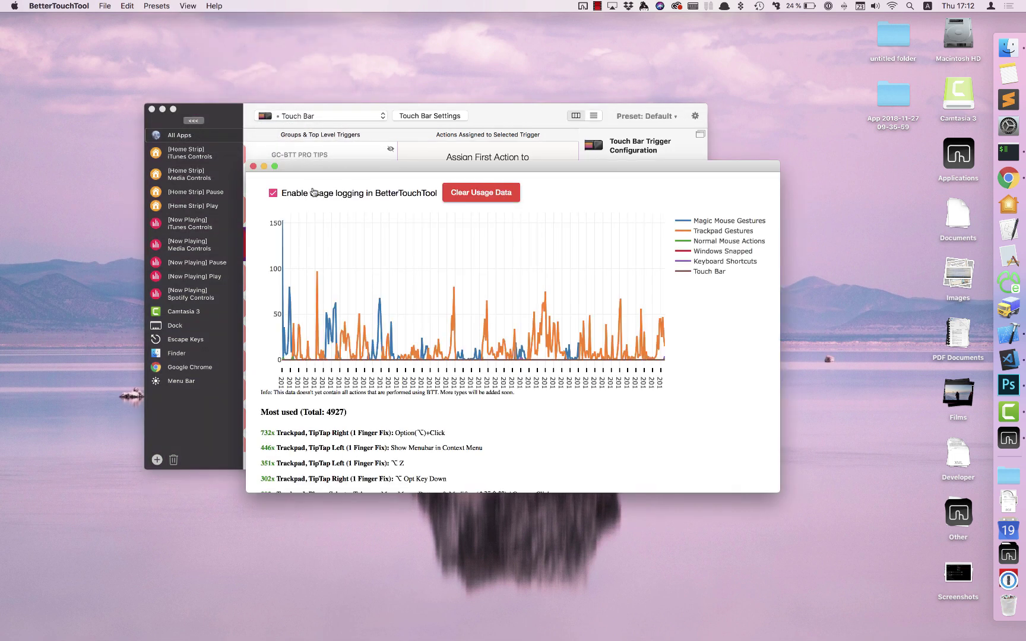
pyautogui.click(253, 167)
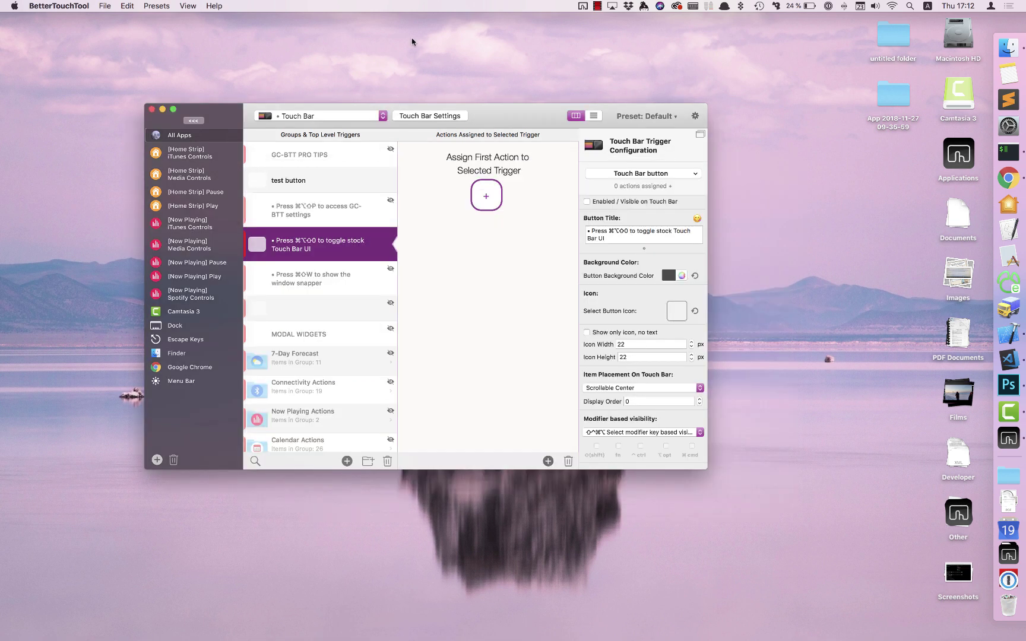
pyautogui.click(188, 6)
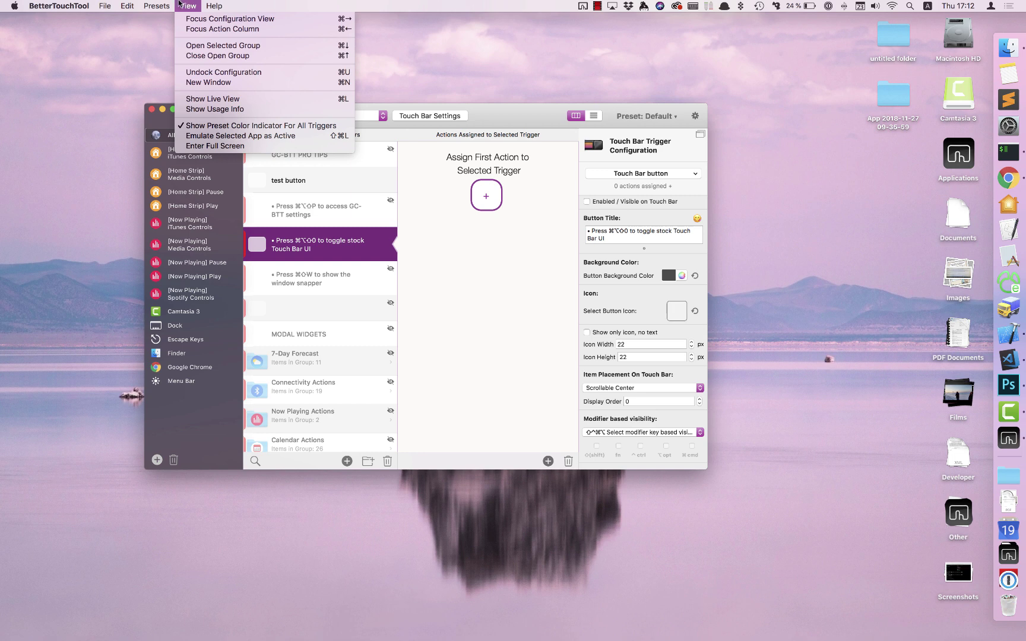
pyautogui.moveTo(171, 8)
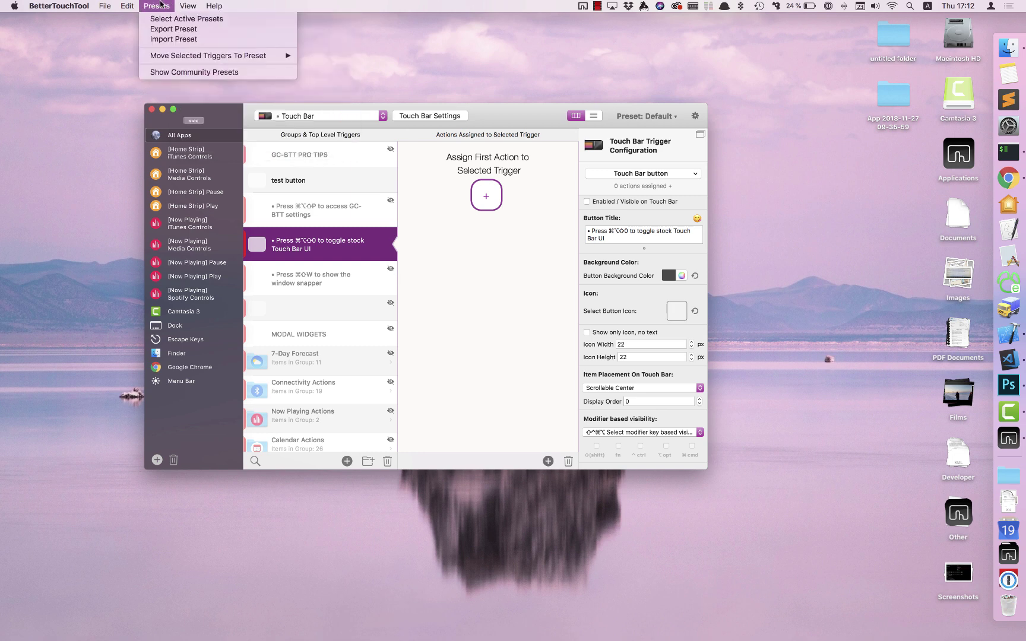
pyautogui.click(188, 6)
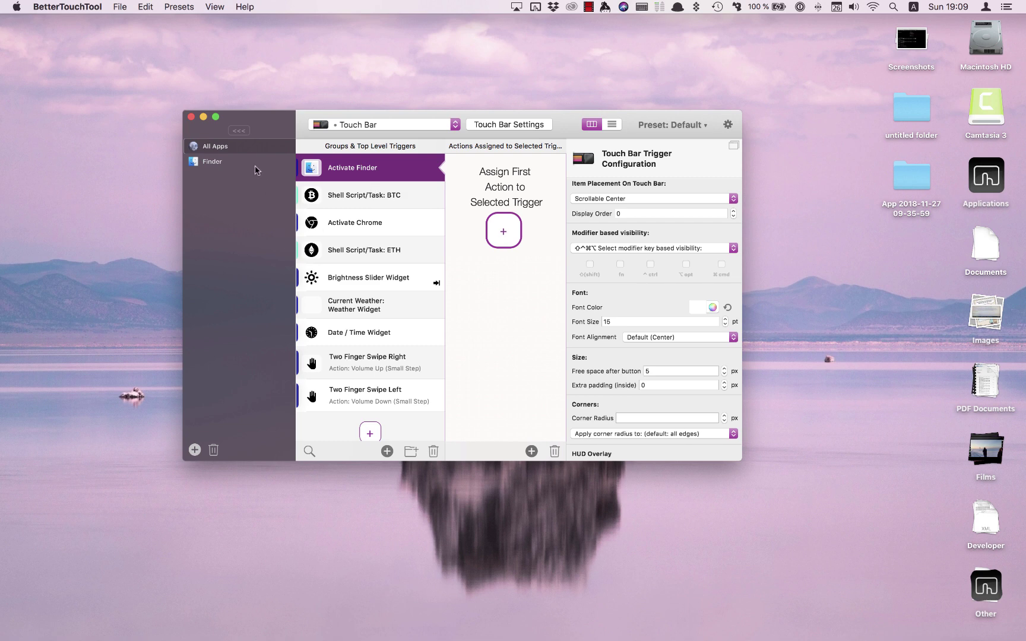
pyautogui.click(240, 136)
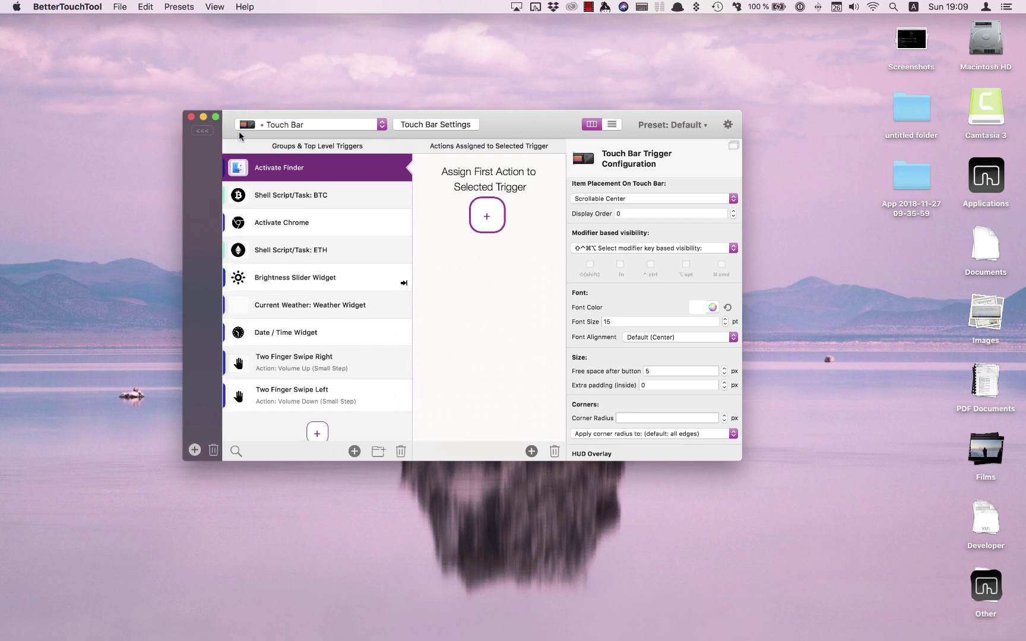
pyautogui.click(198, 130)
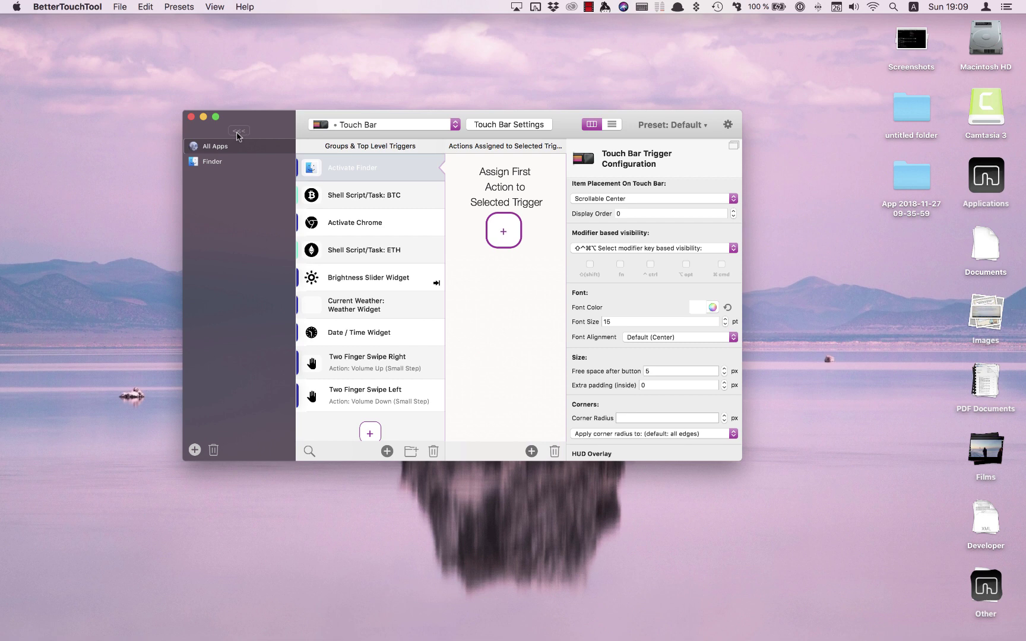
pyautogui.click(237, 132)
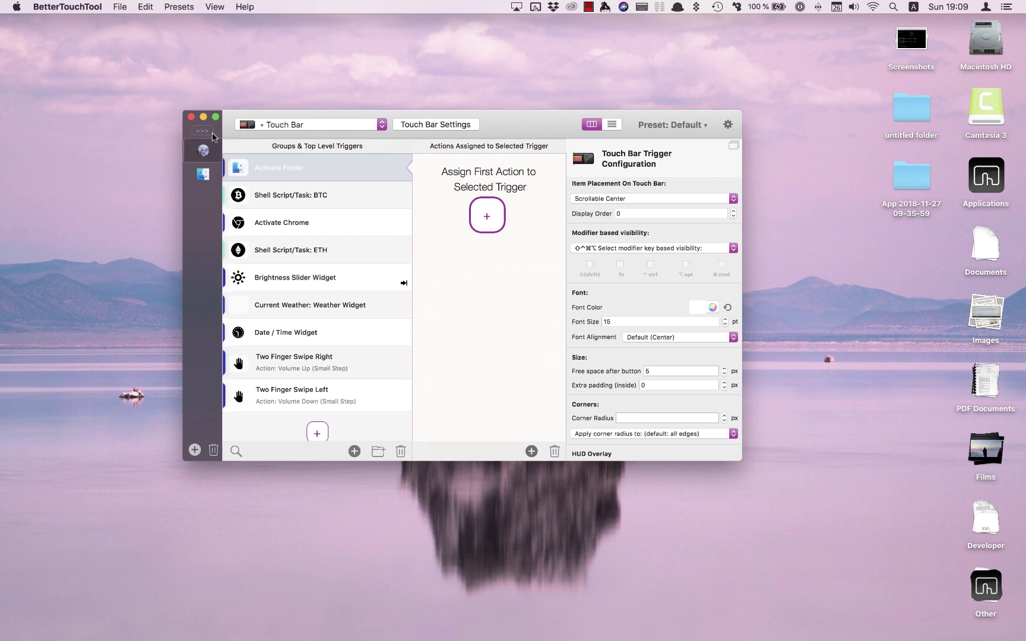
pyautogui.click(203, 131)
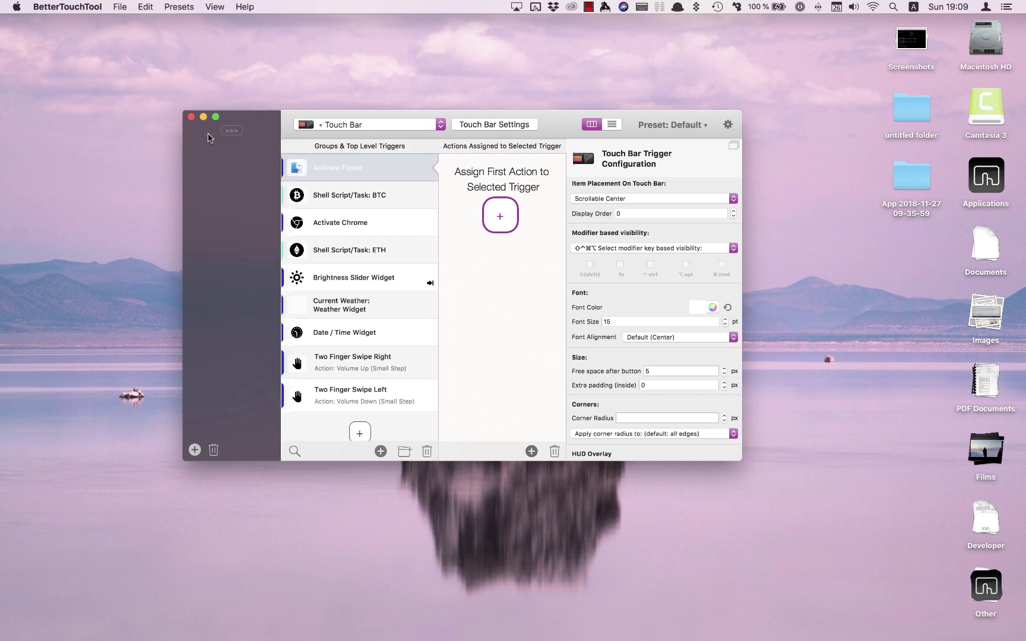
pyautogui.click(659, 371)
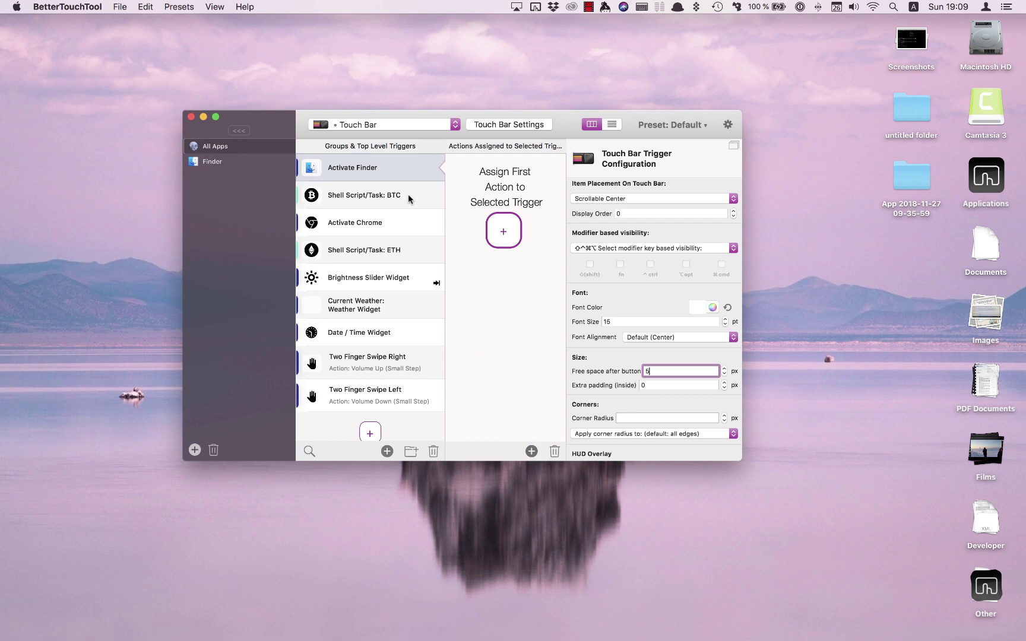
# Step: Select the Shell Script/Task: BTC trigger and scroll its configuration down to the Python Script box
pyautogui.click(389, 202)
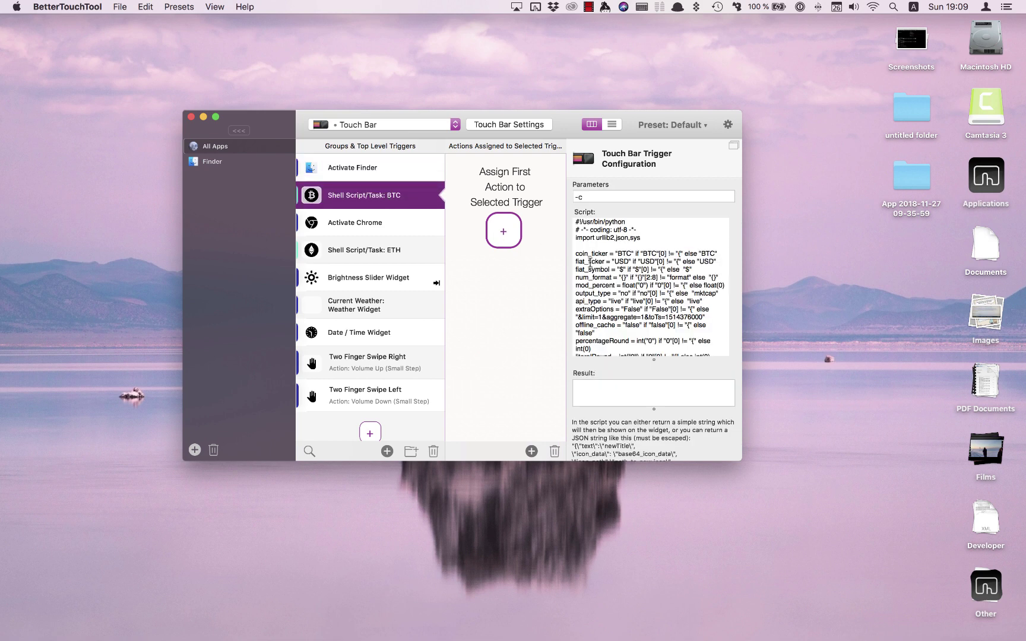
pyautogui.scroll(8, 627, 227)
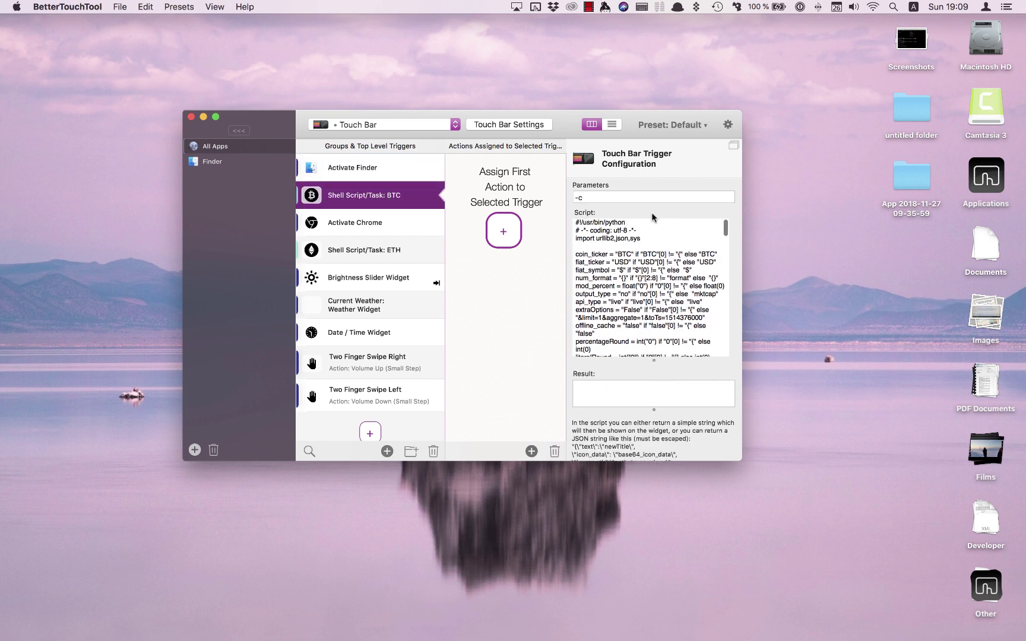
pyautogui.scroll(-3, 694, 227)
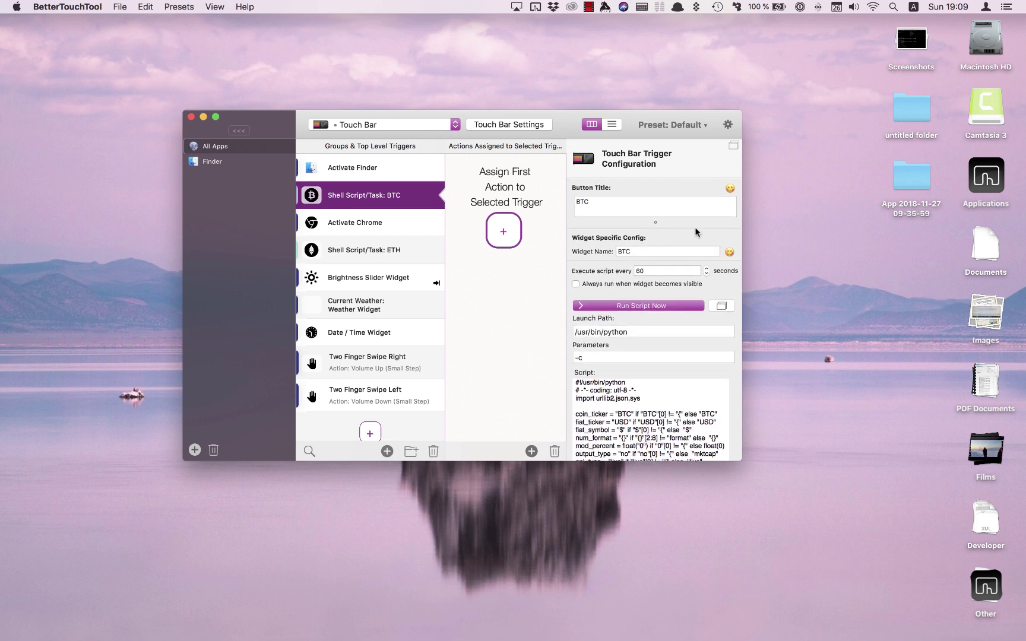
pyautogui.scroll(-4, 655, 302)
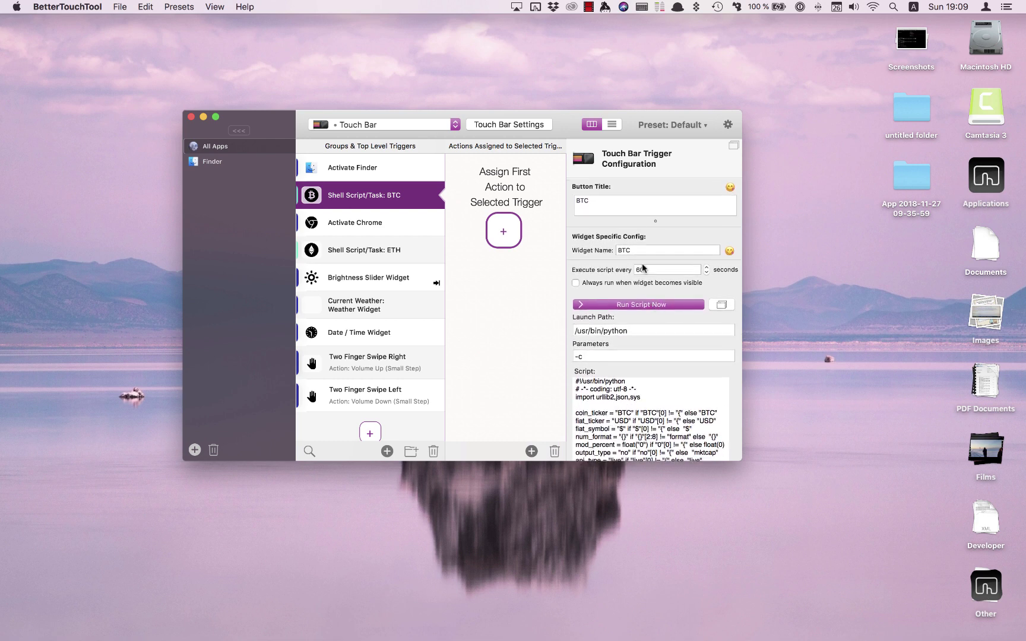
pyautogui.scroll(-1, 722, 321)
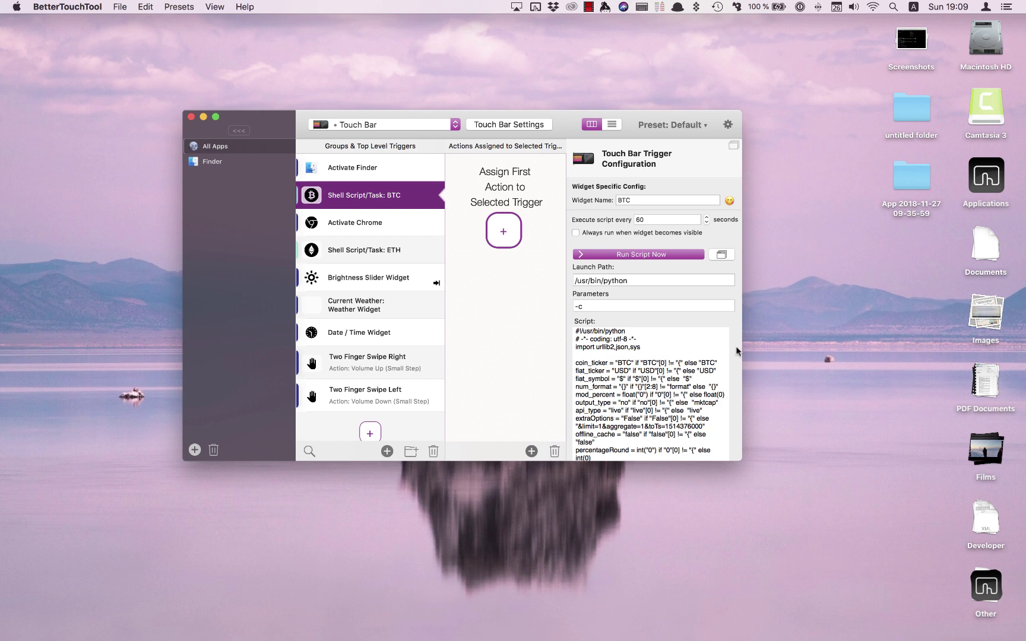
pyautogui.scroll(-3, 736, 351)
pyautogui.moveTo(576, 306); pyautogui.dragTo(653, 419)
# Step: Pop the BTC script out to a separate editor, scroll and enlarge it, then close it
pyautogui.click(723, 190)
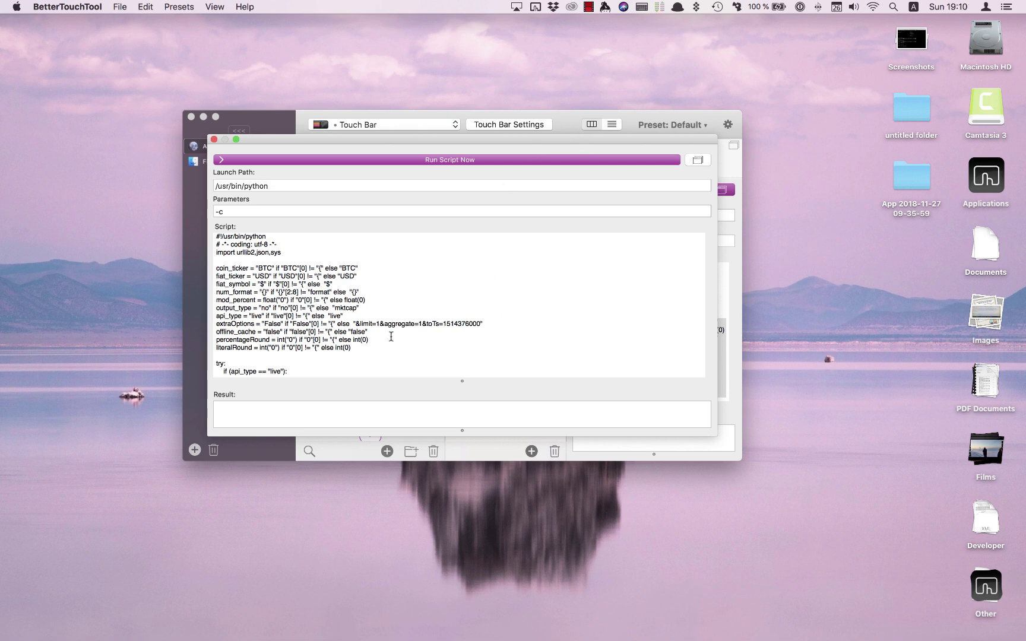
pyautogui.scroll(-15, 392, 331)
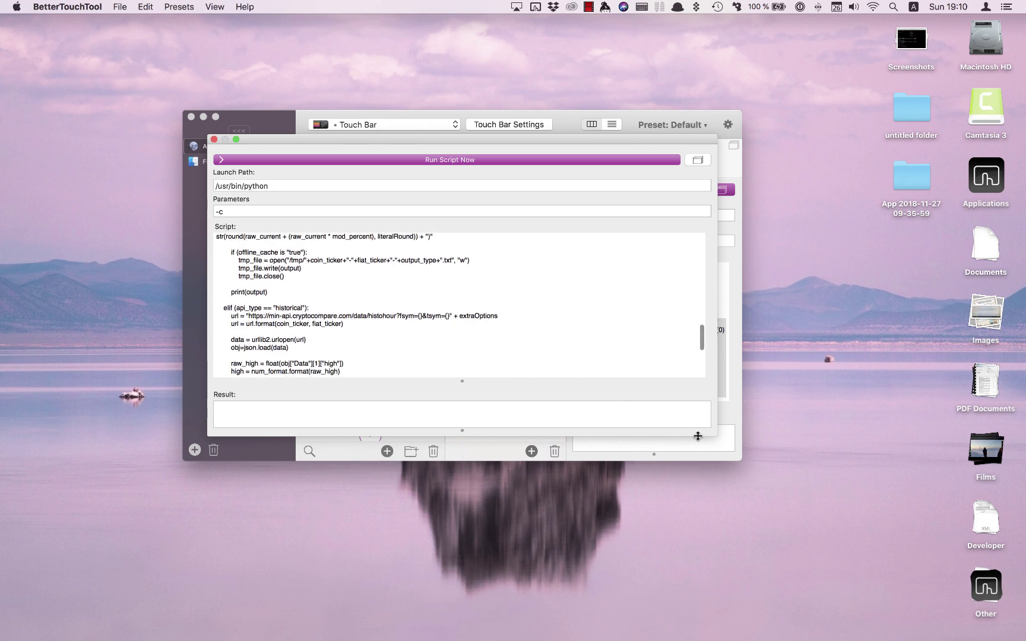
pyautogui.moveTo(716, 435); pyautogui.dragTo(732, 475)
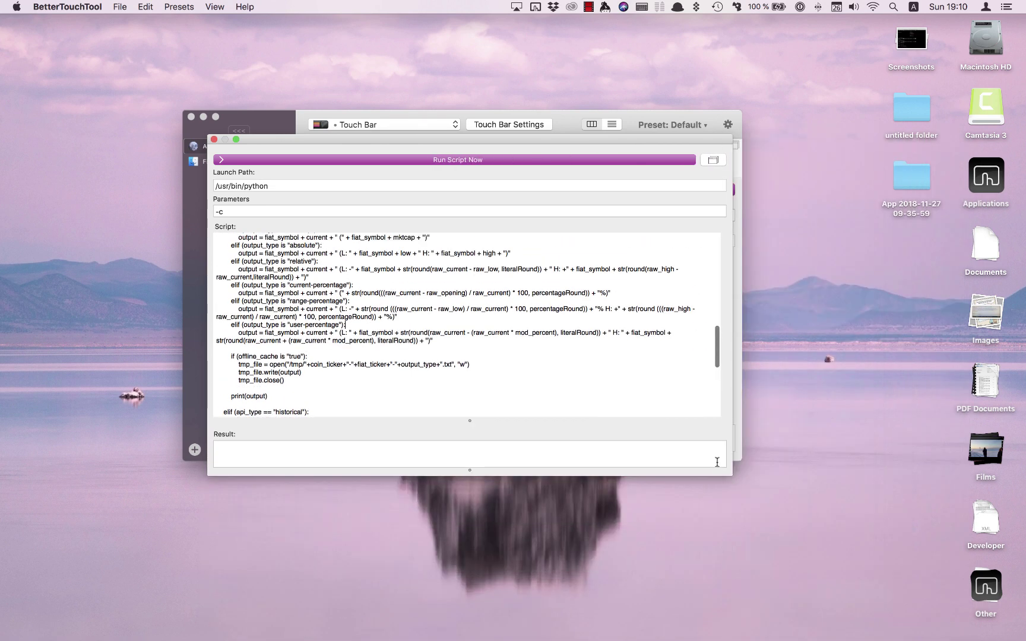
pyautogui.click(214, 138)
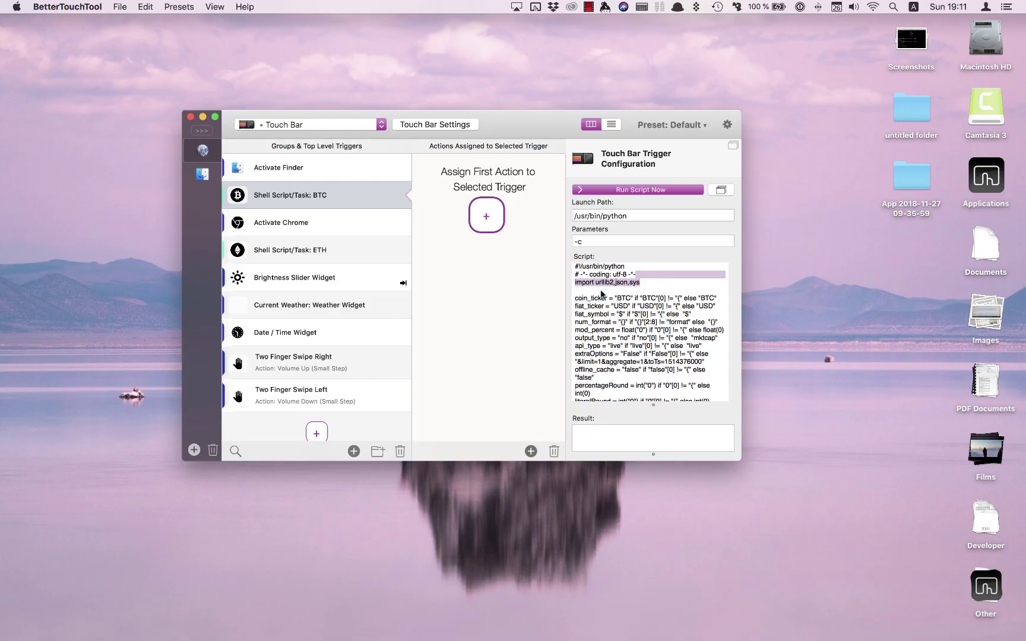
# Step: Add a new Touch Bar group named 'test'
pyautogui.click(359, 127)
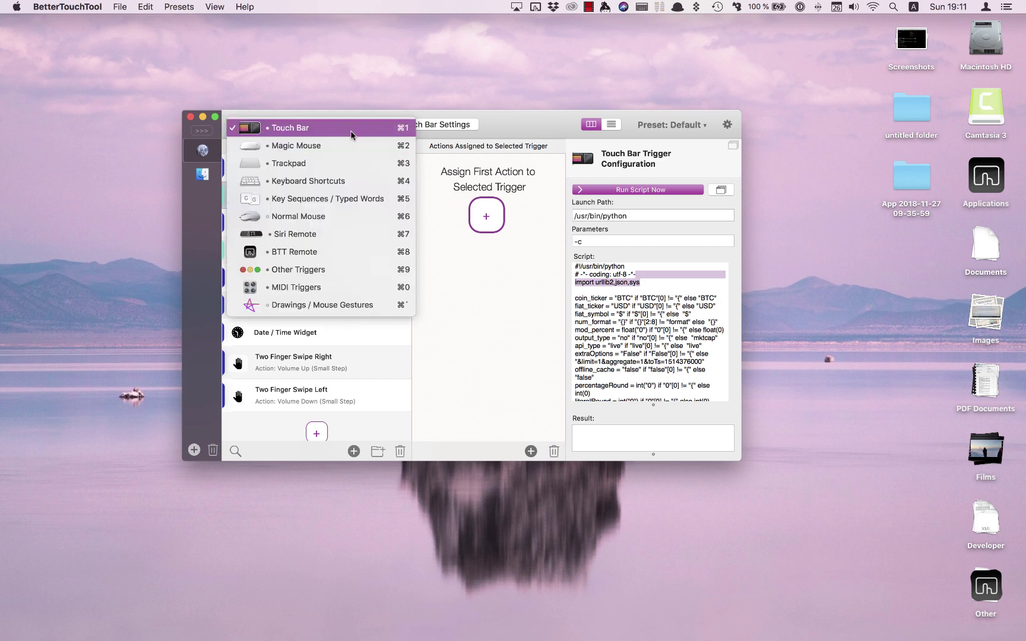
pyautogui.click(545, 126)
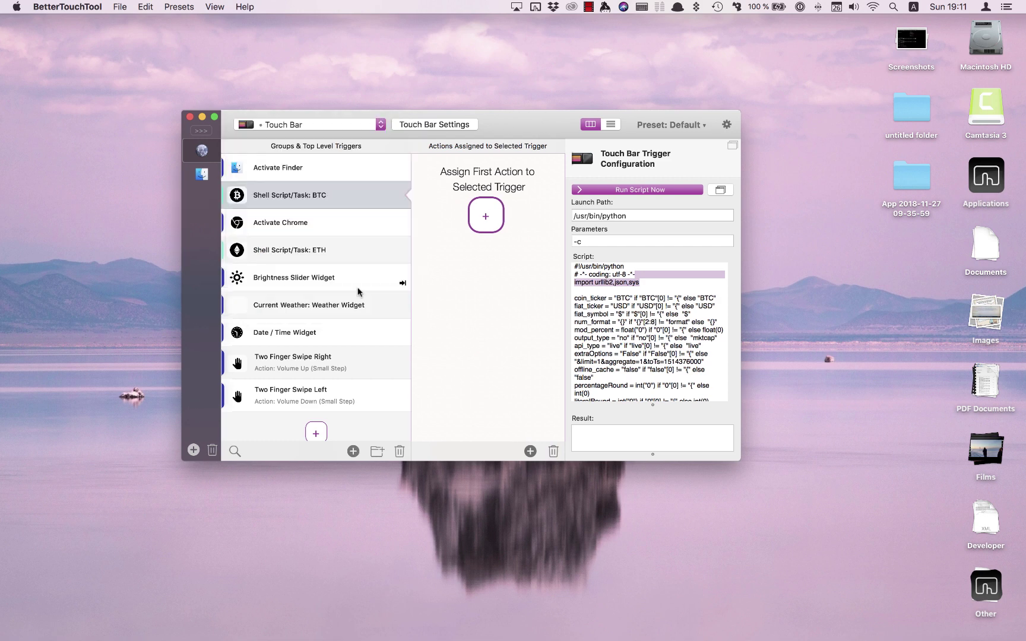
pyautogui.click(377, 453)
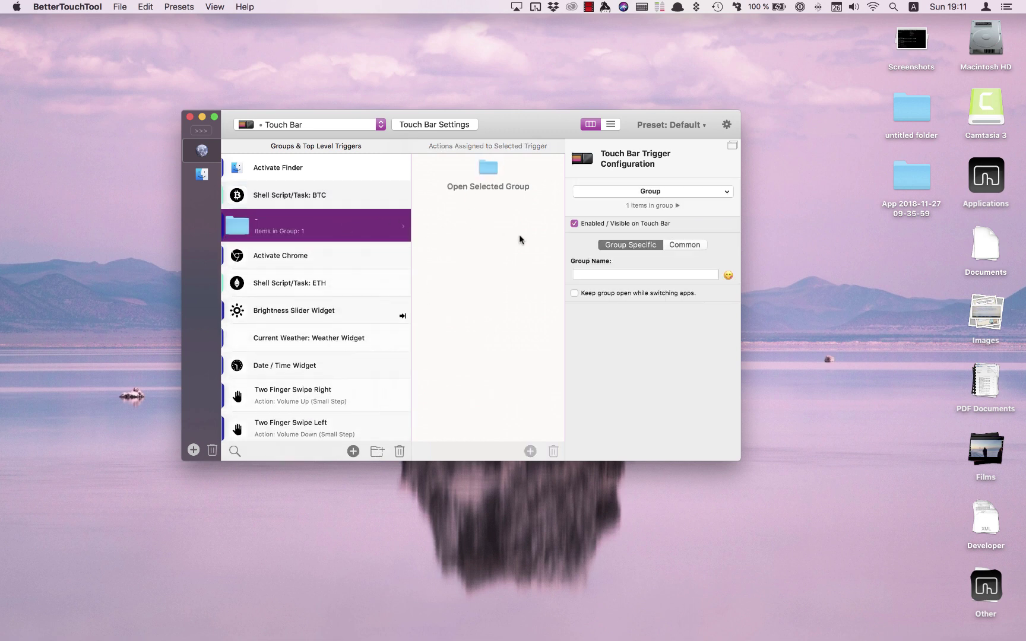
pyautogui.click(591, 275)
pyautogui.write('test')
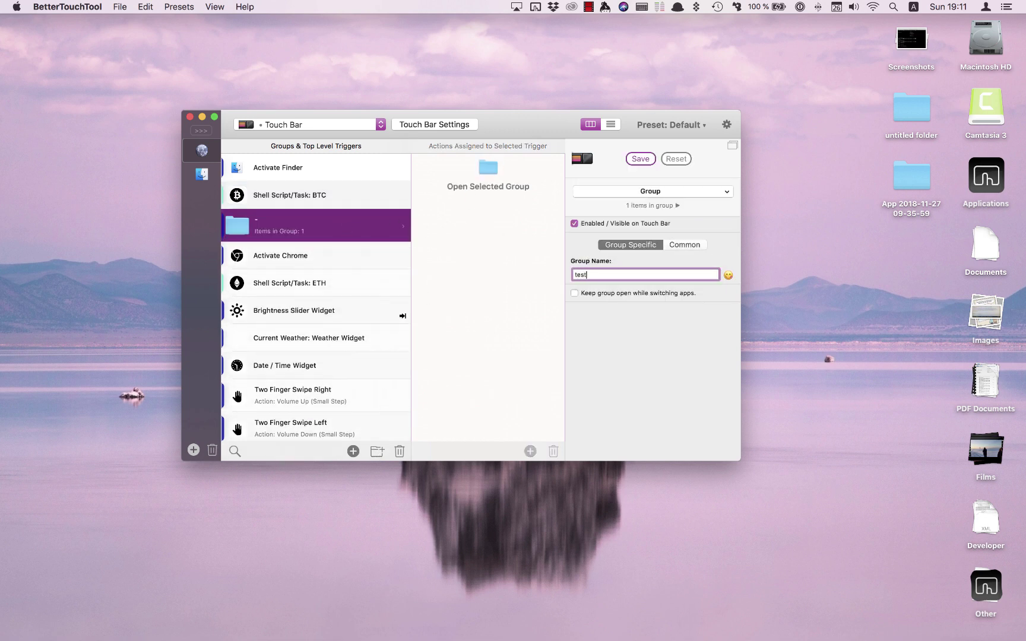
pyautogui.press('Return')
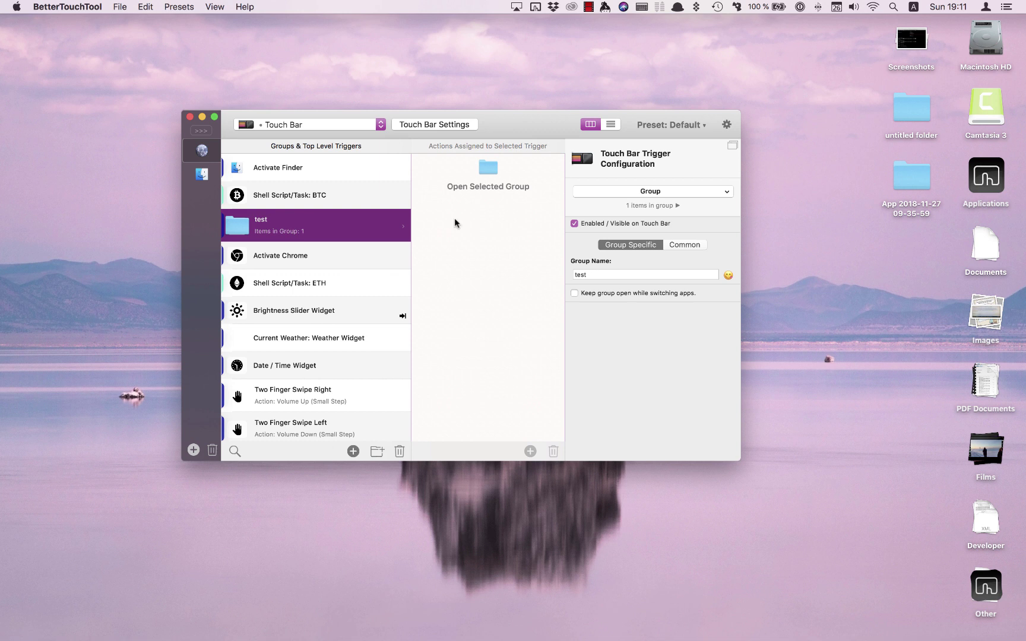
# Step: Inside the test group, add a Touch Bar button titled 'test' and return to the main list
pyautogui.doubleClick(341, 232)
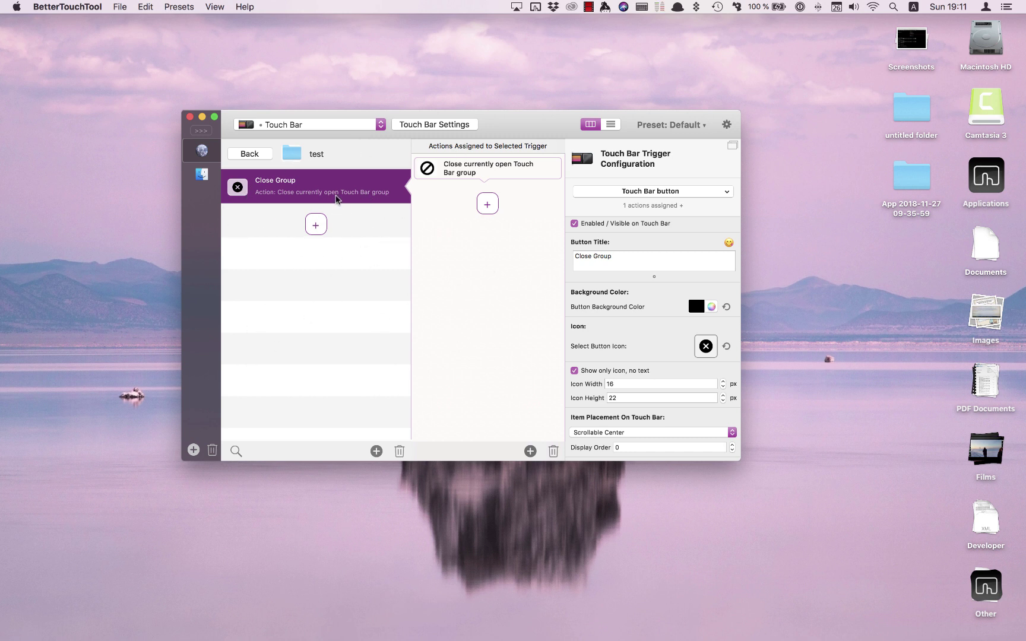
pyautogui.click(316, 225)
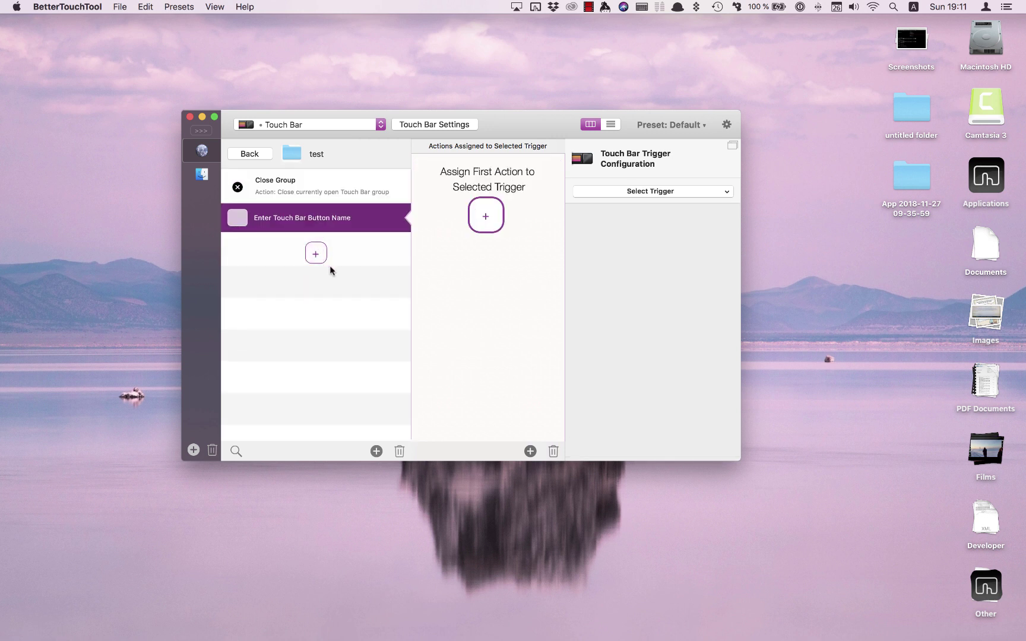
pyautogui.click(634, 255)
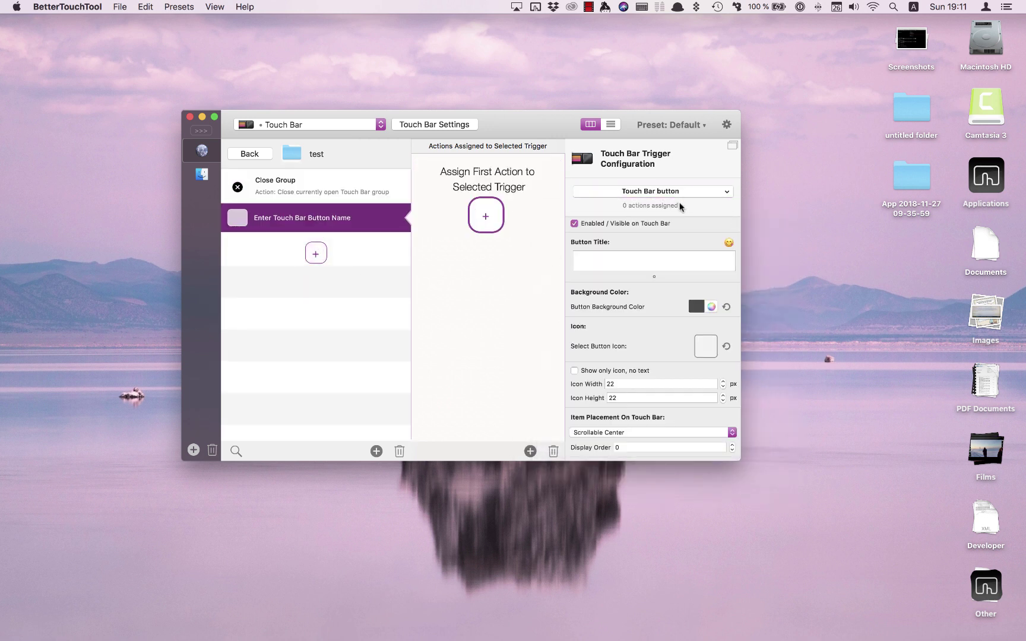
pyautogui.click(633, 262)
pyautogui.write('test')
pyautogui.press('Return')
pyautogui.click(260, 158)
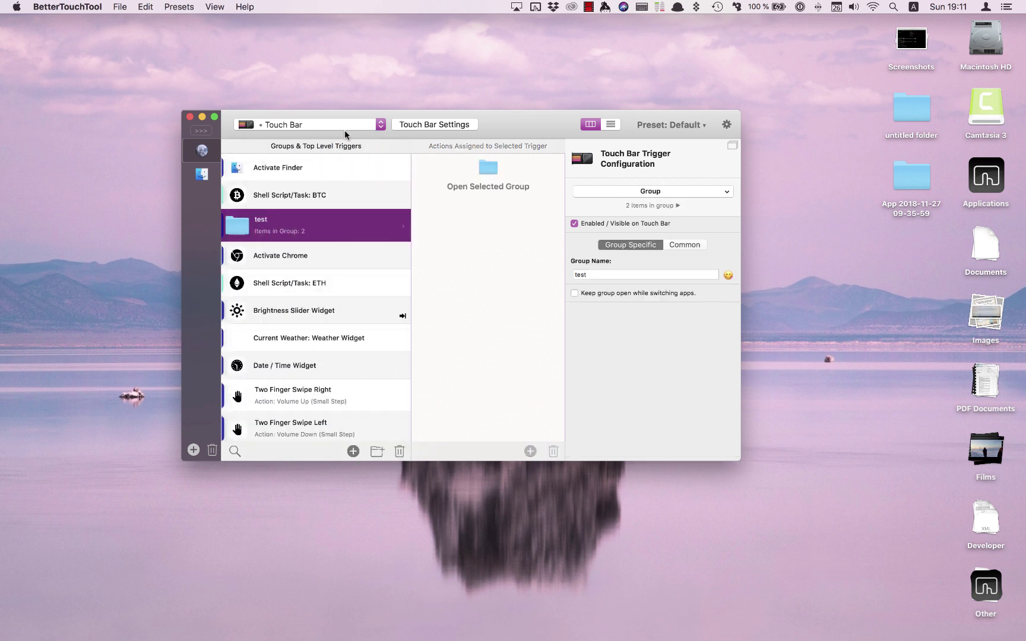
# Step: Search triggers for 'two', clear the search, and view the Brightness Slider Widget's 200 px width settings
pyautogui.scroll(-3, 342, 247)
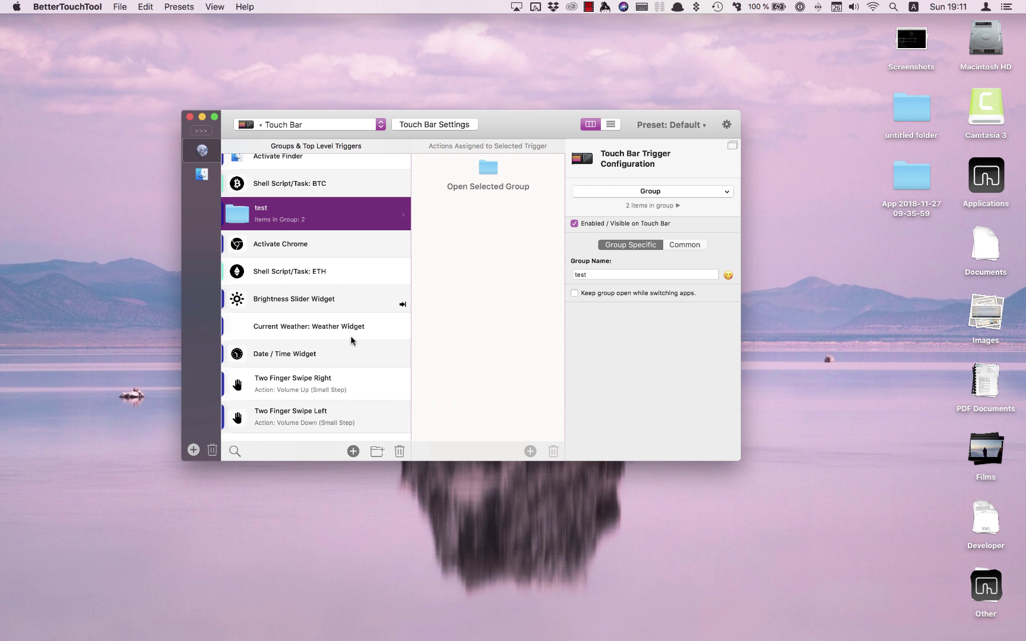
pyautogui.click(235, 452)
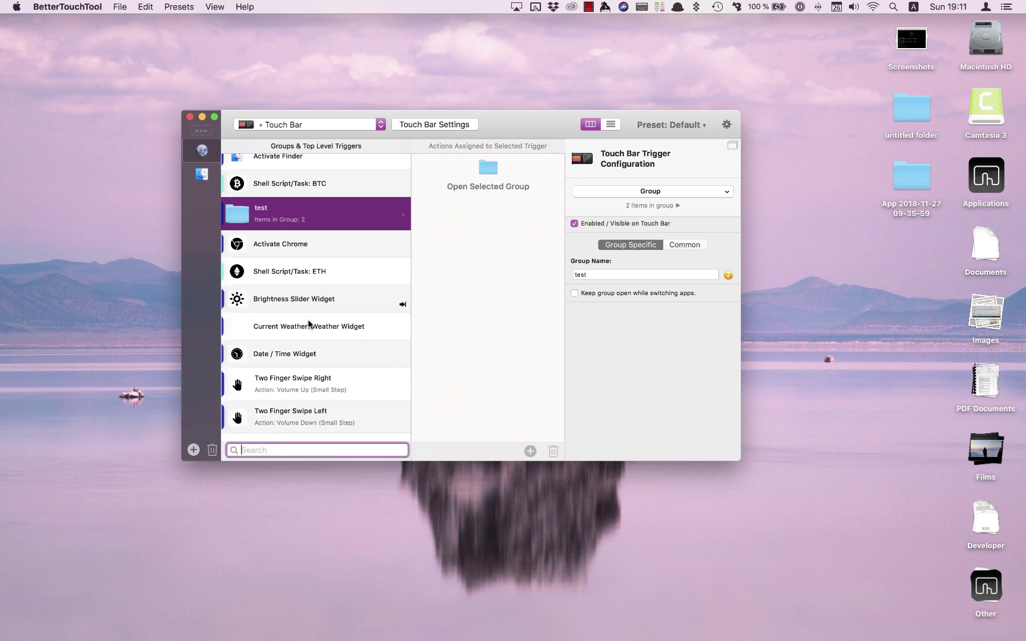
pyautogui.write('two')
pyautogui.press('BackSpace')
pyautogui.press('BackSpace')
pyautogui.press('BackSpace')
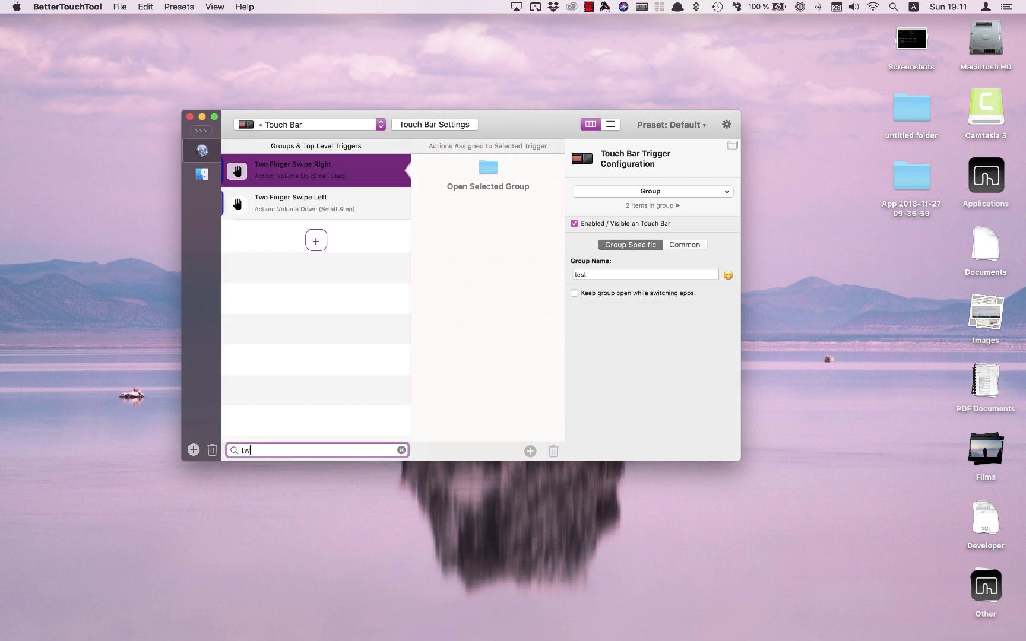
pyautogui.click(310, 308)
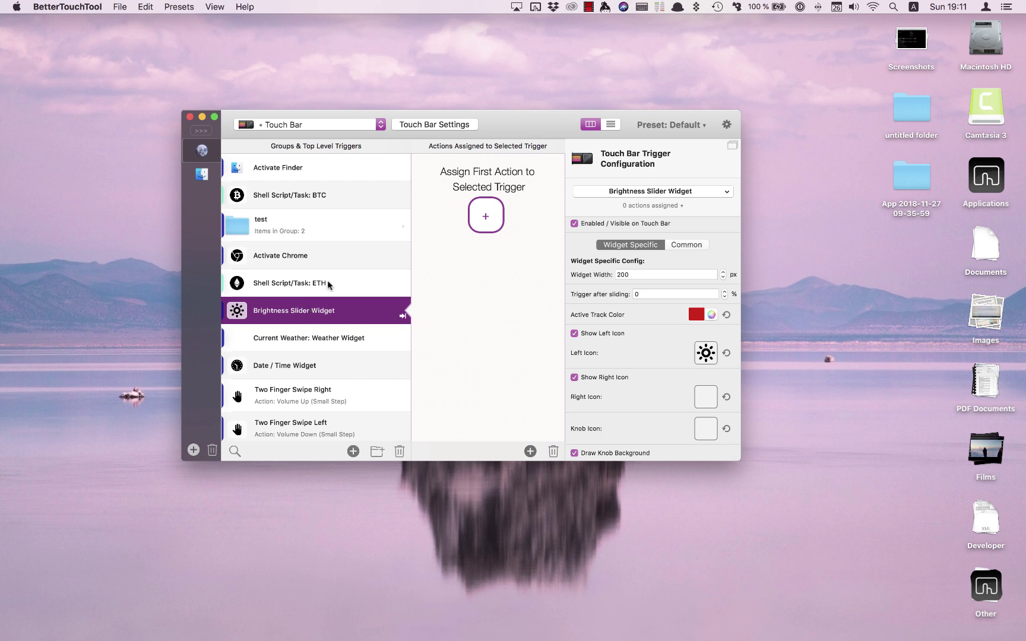
pyautogui.scroll(-3, 344, 289)
# Step: Activate GoldenChaos-BTT 2.825 in the Preset: Default popover, then view the GC-BTT PRO TIPS configuration
pyautogui.moveTo(465, 271); pyautogui.dragTo(460, 273)
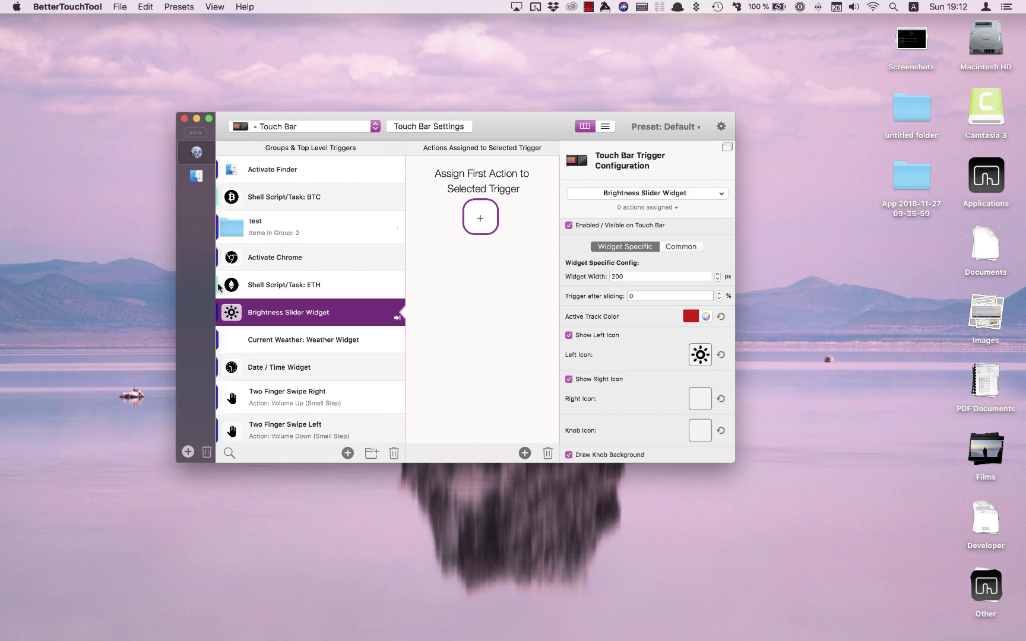
pyautogui.moveTo(218, 287)
pyautogui.moveTo(217, 257)
pyautogui.moveTo(217, 232)
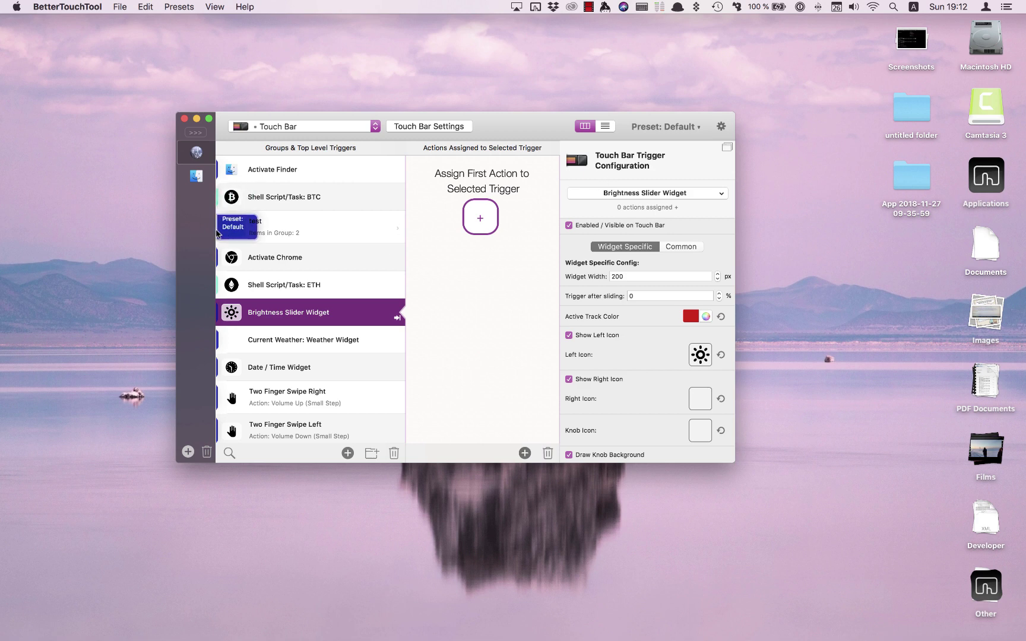
pyautogui.click(695, 128)
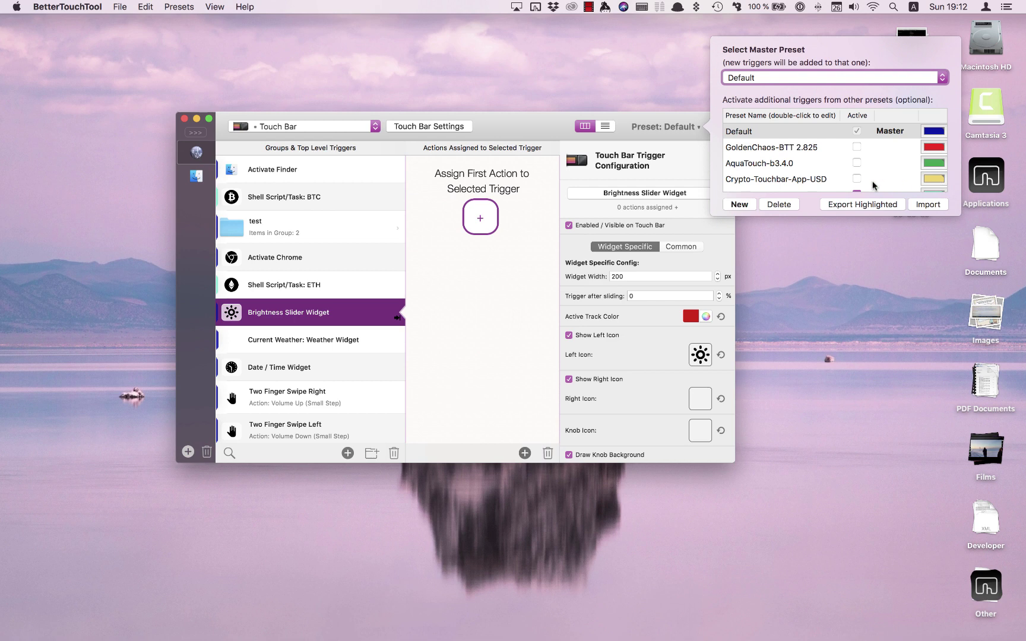
pyautogui.scroll(-2, 872, 185)
pyautogui.scroll(2, 897, 151)
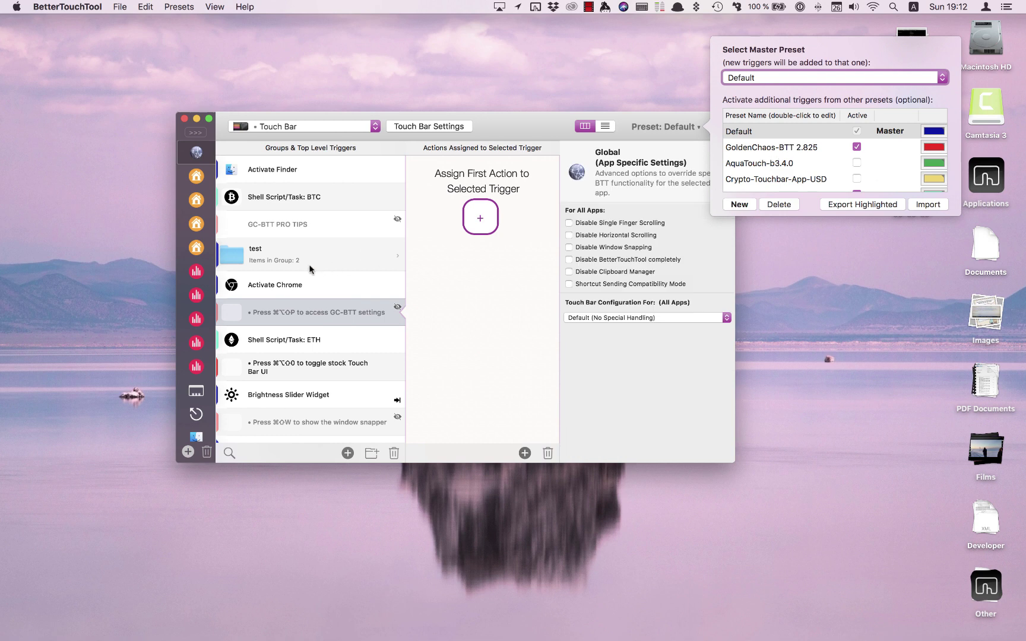
pyautogui.click(331, 234)
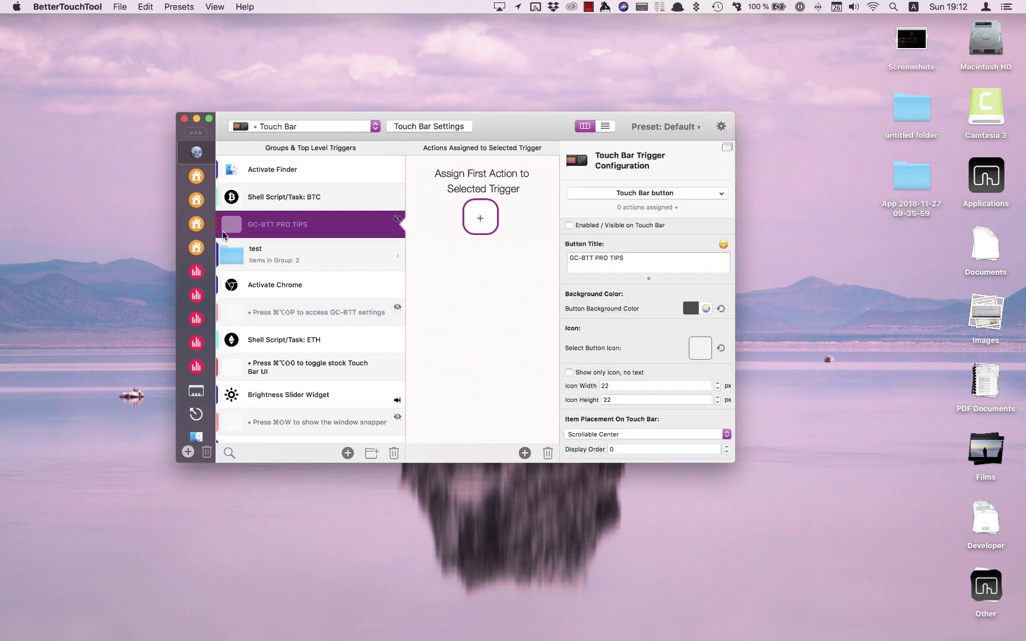
pyautogui.moveTo(219, 232)
# Step: Select Brightness Slider Widget through Shell Script/Task: BTC and move them to the Default preset
pyautogui.click(326, 200)
pyautogui.click(282, 385)
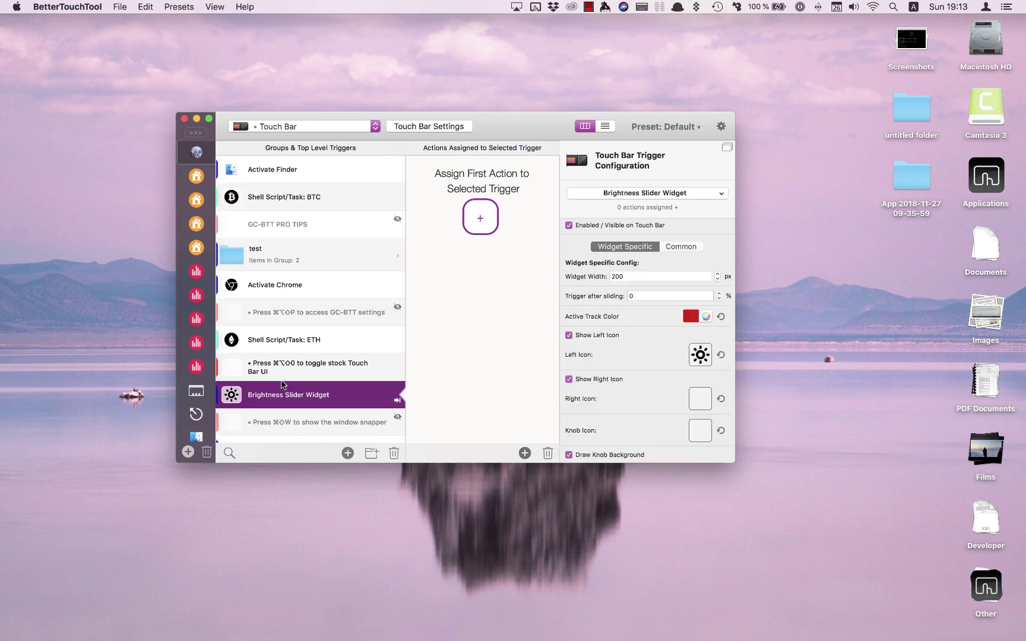
pyautogui.keyDown('shift'); pyautogui.click(339, 205); pyautogui.keyUp('shift')
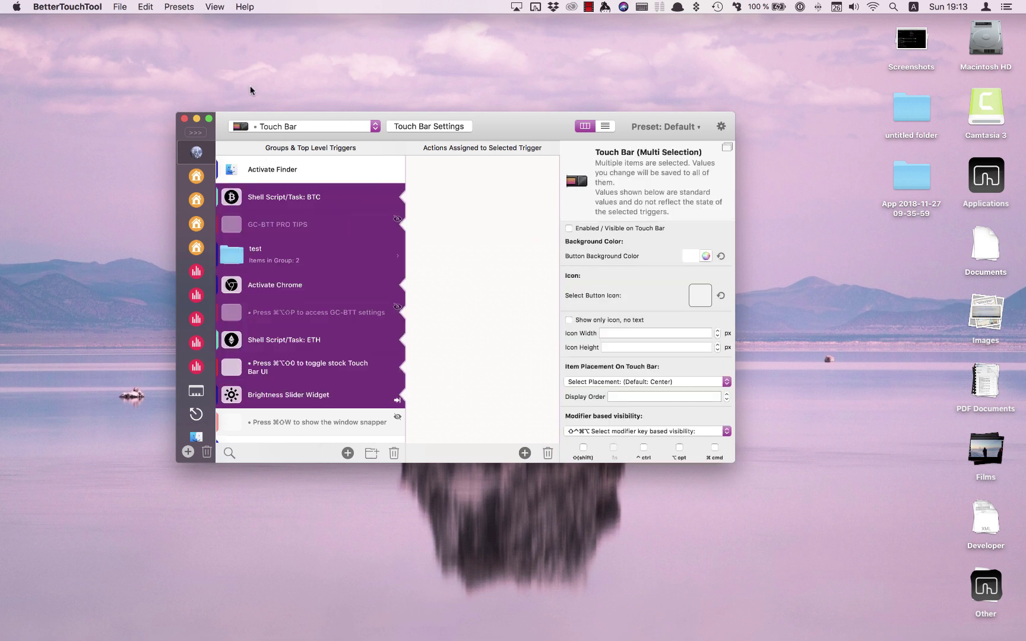
pyautogui.click(187, 11)
pyautogui.moveTo(216, 62)
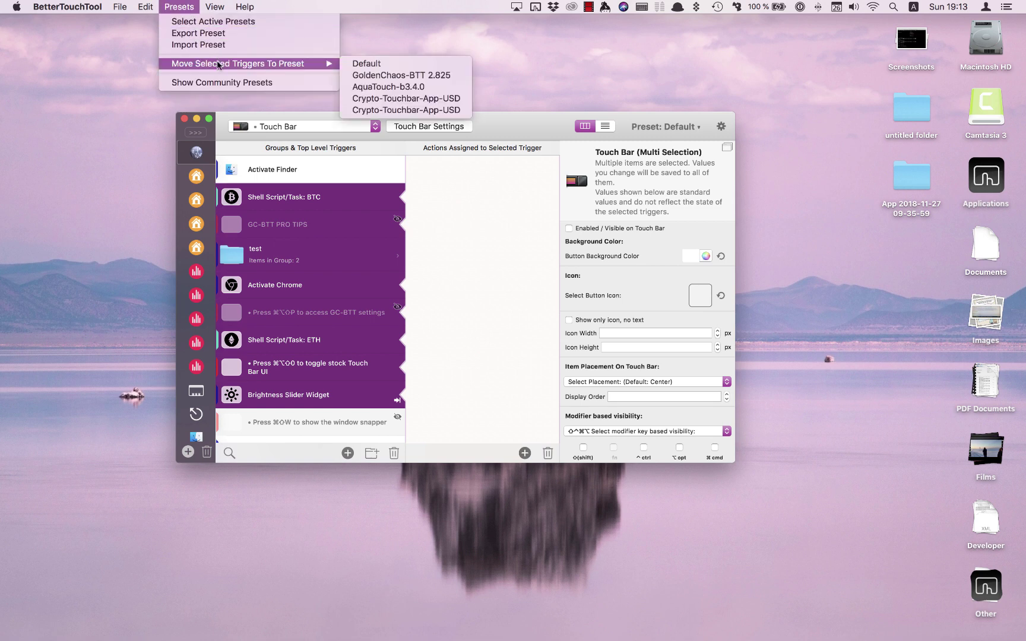
pyautogui.click(390, 64)
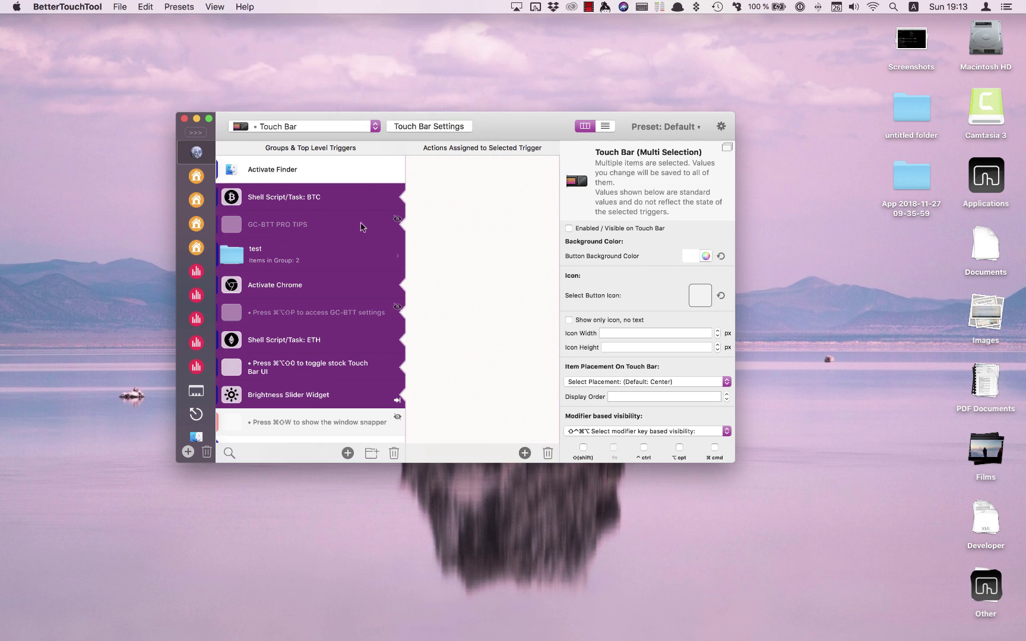
pyautogui.click(350, 167)
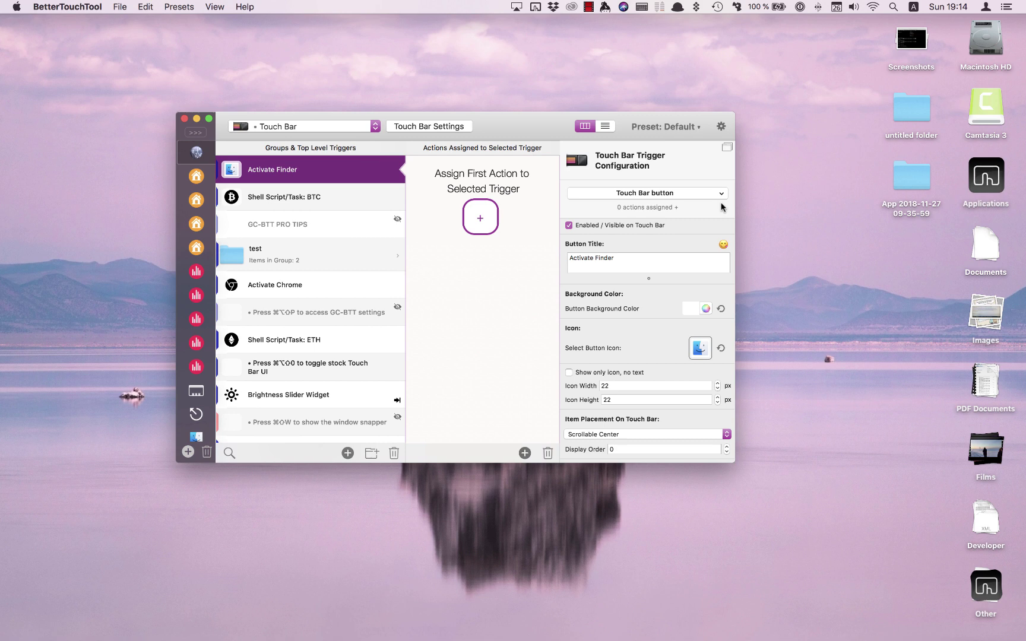
# Step: Multi-select the BTC, GC-BTT PRO TIPS, ETH and stock toggle triggers, move them below Activate Chrome, and copy them
pyautogui.keyDown('shift'); pyautogui.click(332, 202); pyautogui.keyUp('shift')
pyautogui.keyDown('shift'); pyautogui.click(334, 225); pyautogui.keyUp('shift')
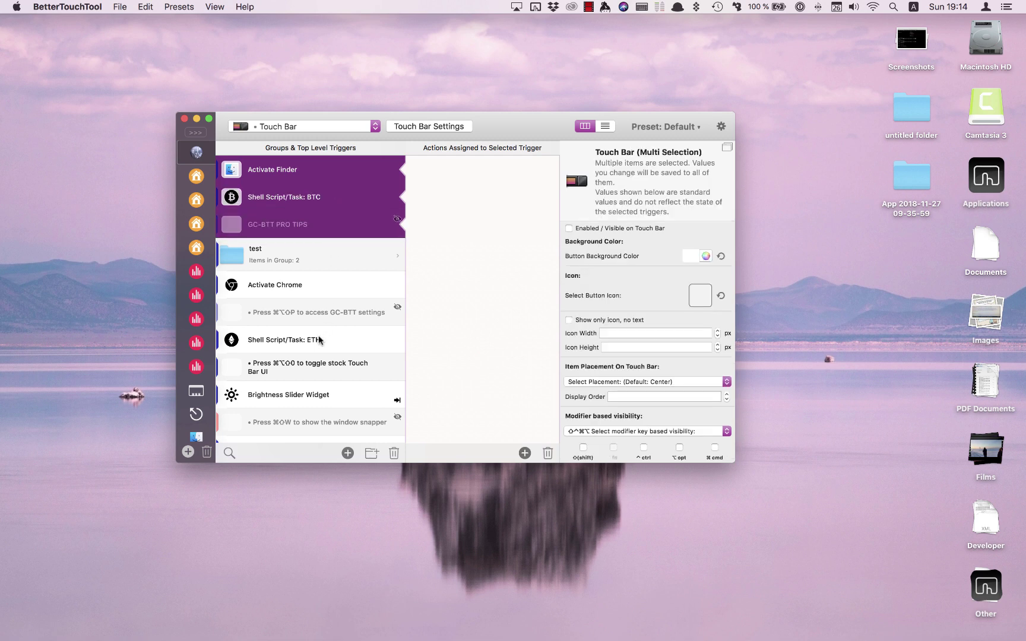
pyautogui.keyDown('super'); pyautogui.click(319, 339); pyautogui.keyUp('super')
pyautogui.keyDown('super'); pyautogui.click(332, 380); pyautogui.keyUp('super')
pyautogui.moveTo(310, 232); pyautogui.dragTo(313, 305)
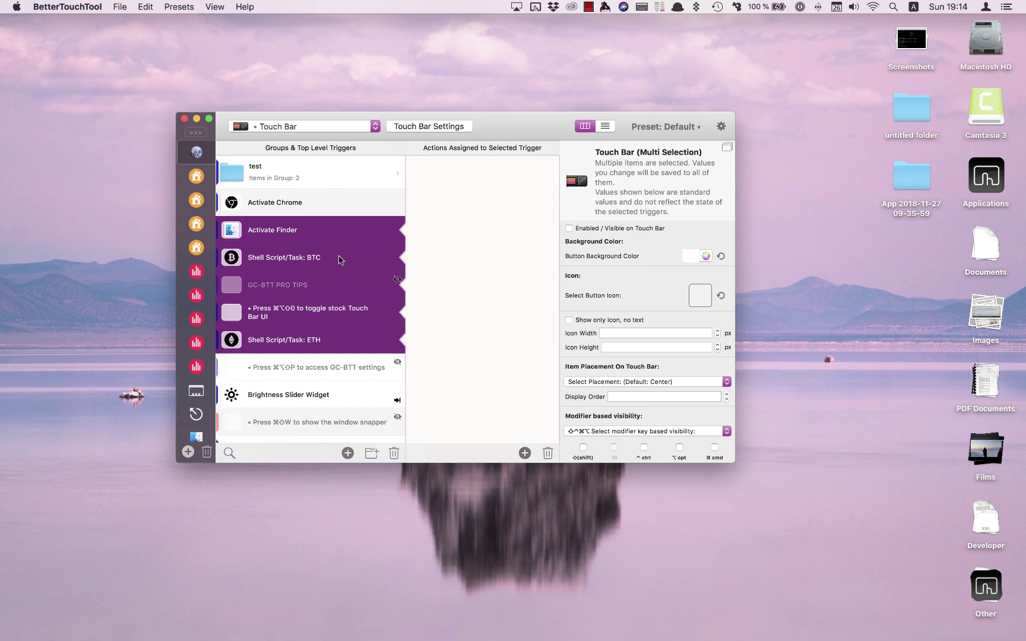
pyautogui.press('super+c')
# Step: Try a shared icon width of 43 and height of 2, then reset the changes
pyautogui.scroll(-10, 601, 326)
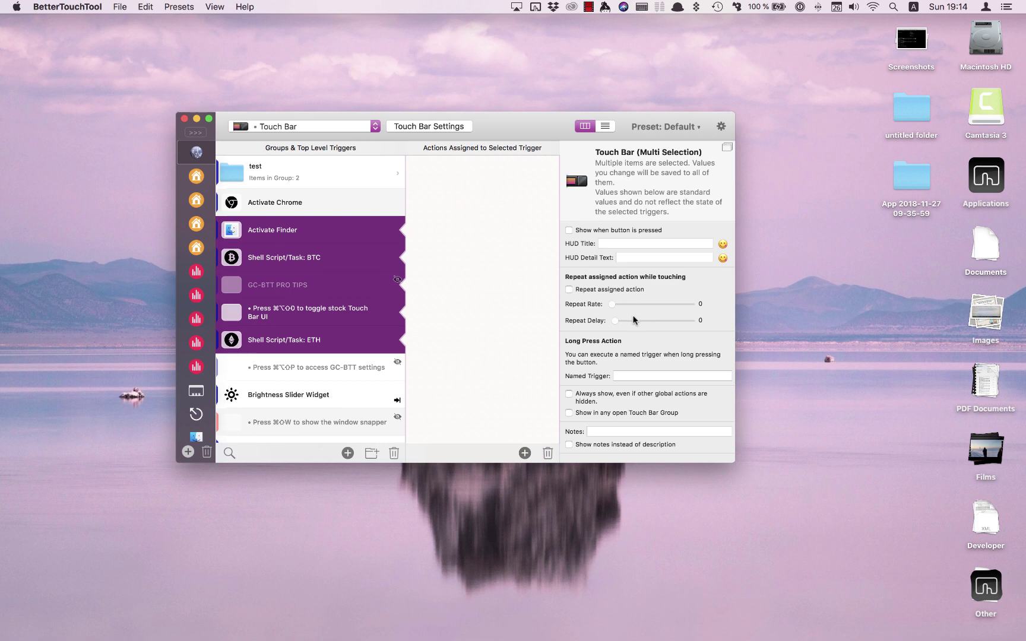
pyautogui.scroll(8, 634, 320)
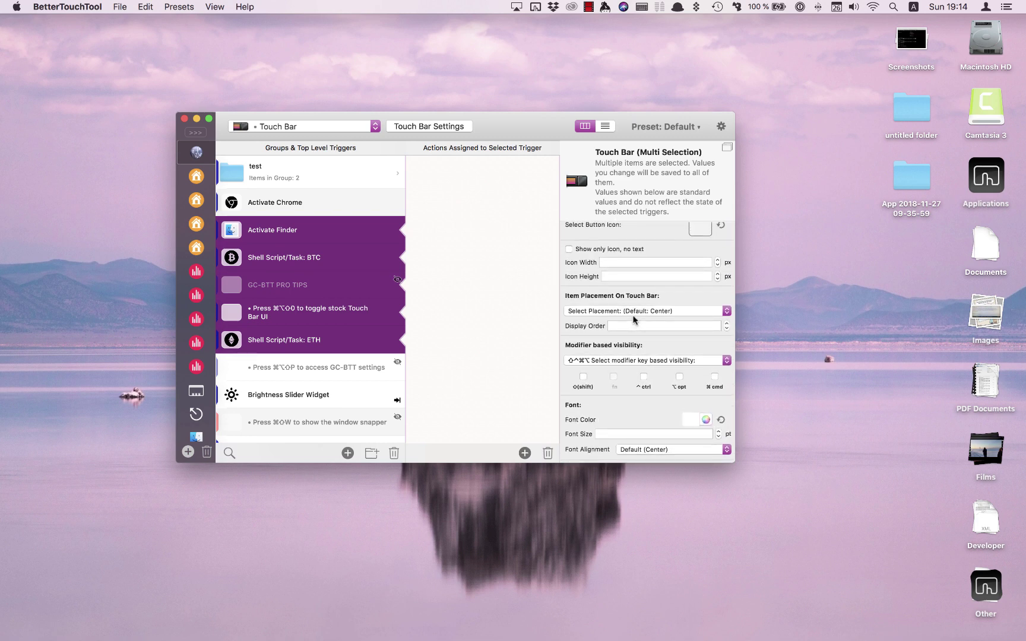
pyautogui.scroll(3, 638, 338)
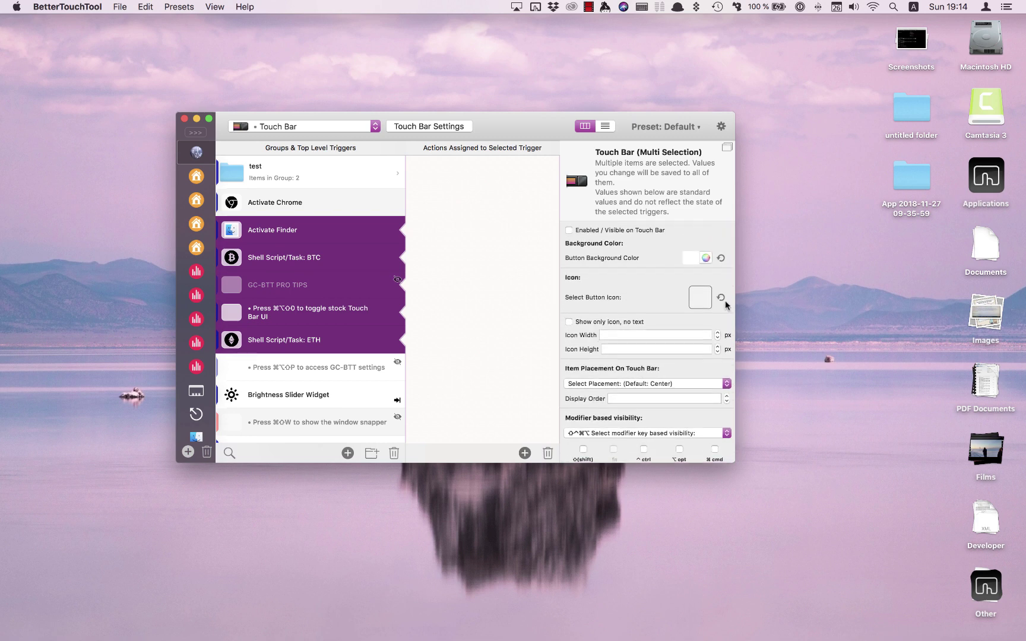
pyautogui.click(651, 333)
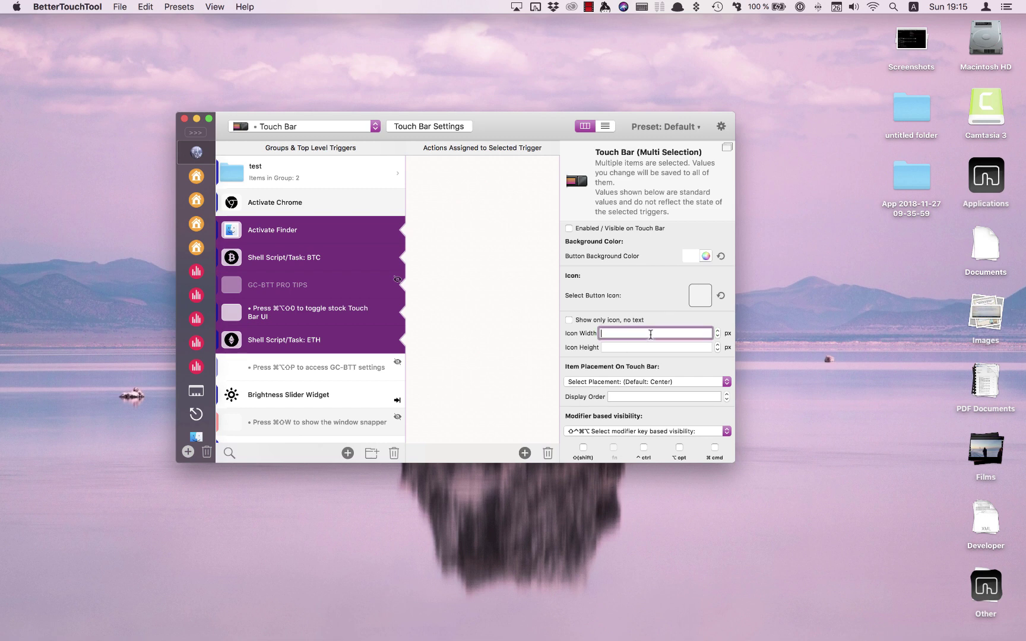
pyautogui.write('43')
pyautogui.click(629, 347)
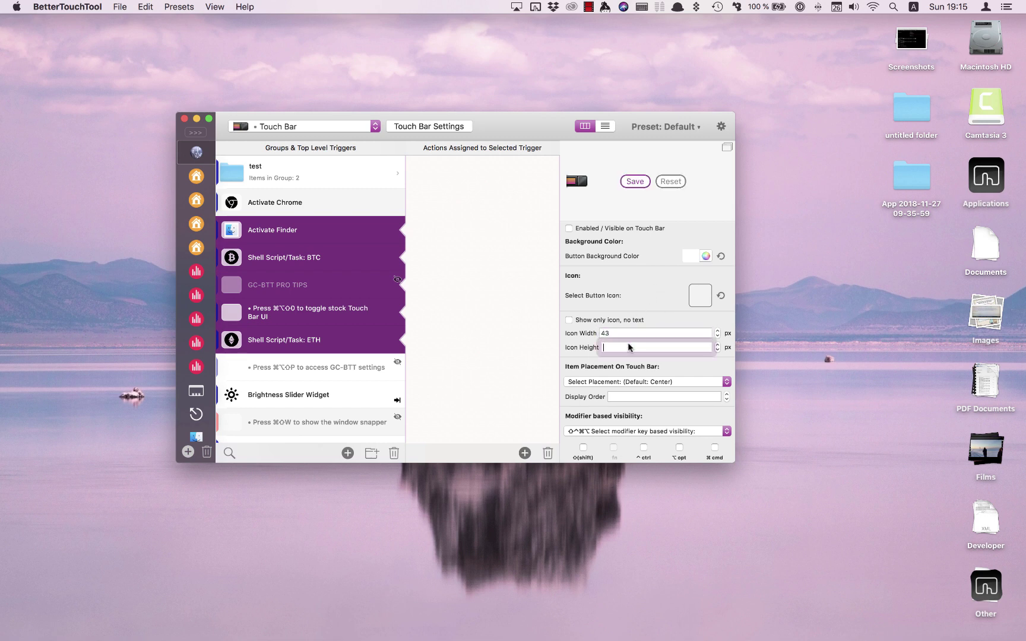
pyautogui.write('21')
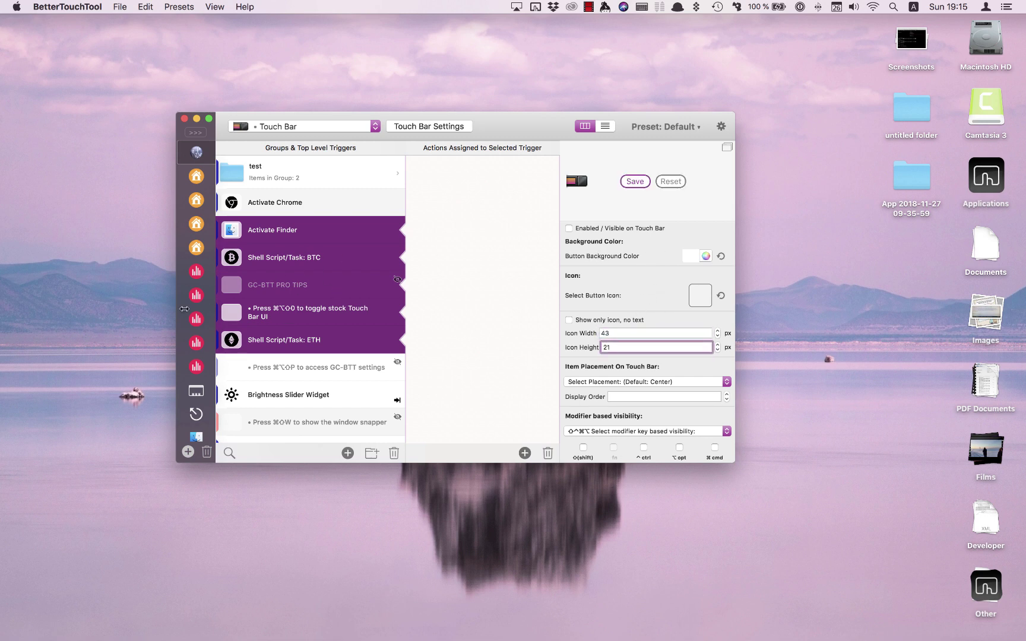
pyautogui.click(635, 186)
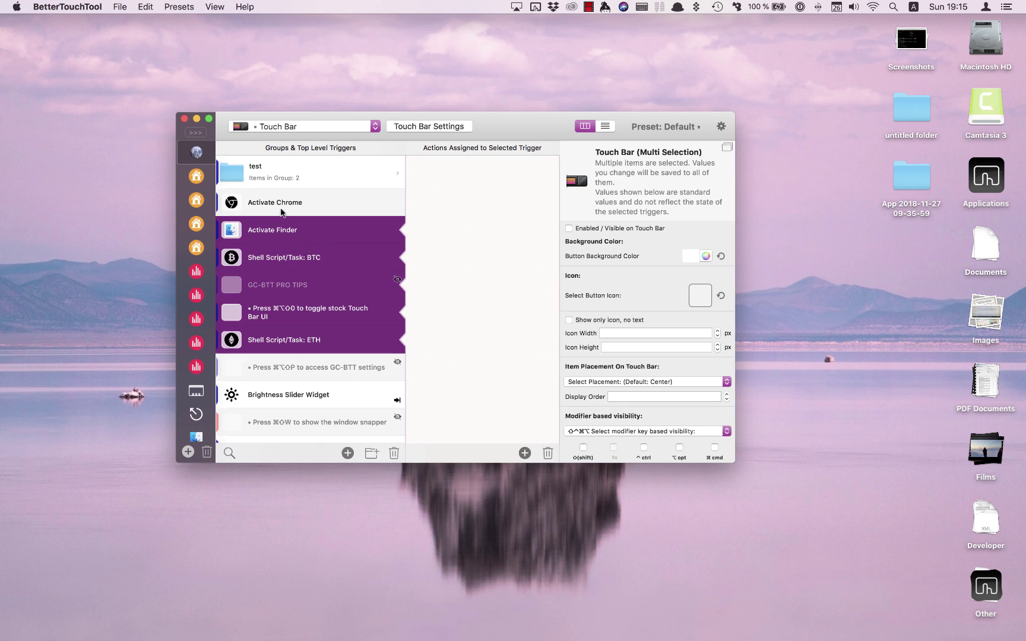
# Step: Select Activate Chrome, the BTC script, the stock toggle tip and the GC-BTT settings tip together
pyautogui.click(331, 211)
pyautogui.keyDown('super'); pyautogui.click(323, 255); pyautogui.keyUp('super')
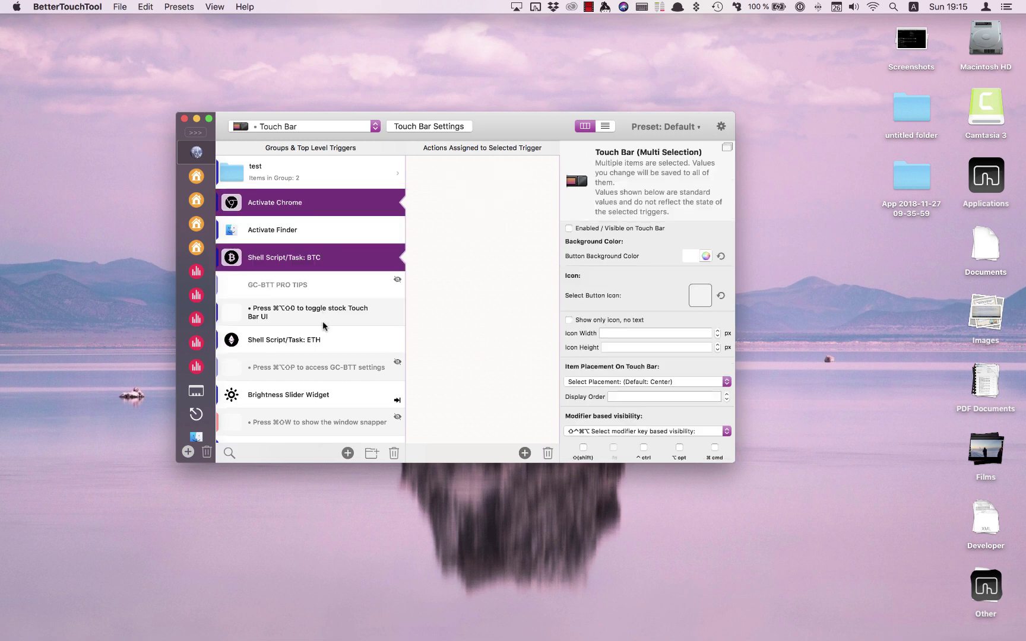
pyautogui.keyDown('super'); pyautogui.click(322, 317); pyautogui.keyUp('super')
pyautogui.keyDown('super'); pyautogui.click(319, 371); pyautogui.keyUp('super')
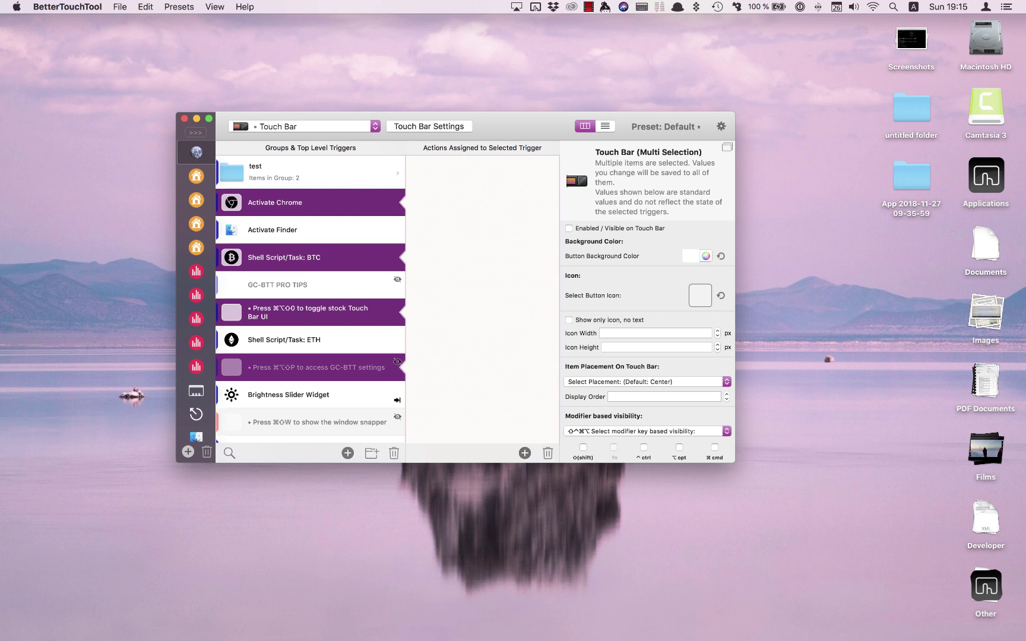
# Step: Reposition and enlarge the new Sublime Text window, then paste the copied triggers as JSON
pyautogui.moveTo(919, 329); pyautogui.dragTo(500, 28)
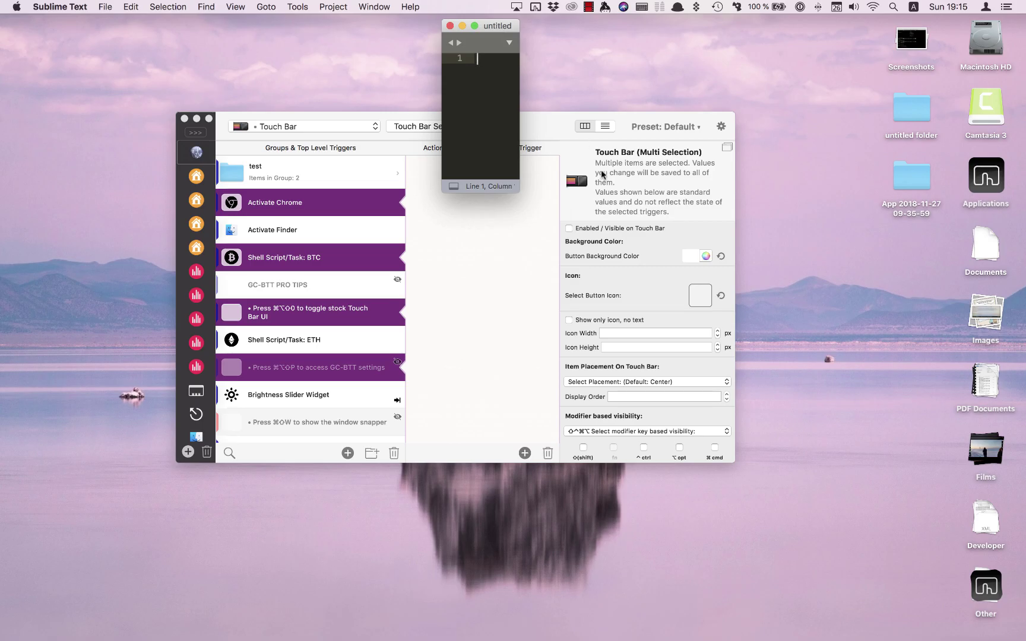
pyautogui.moveTo(520, 191); pyautogui.dragTo(867, 517)
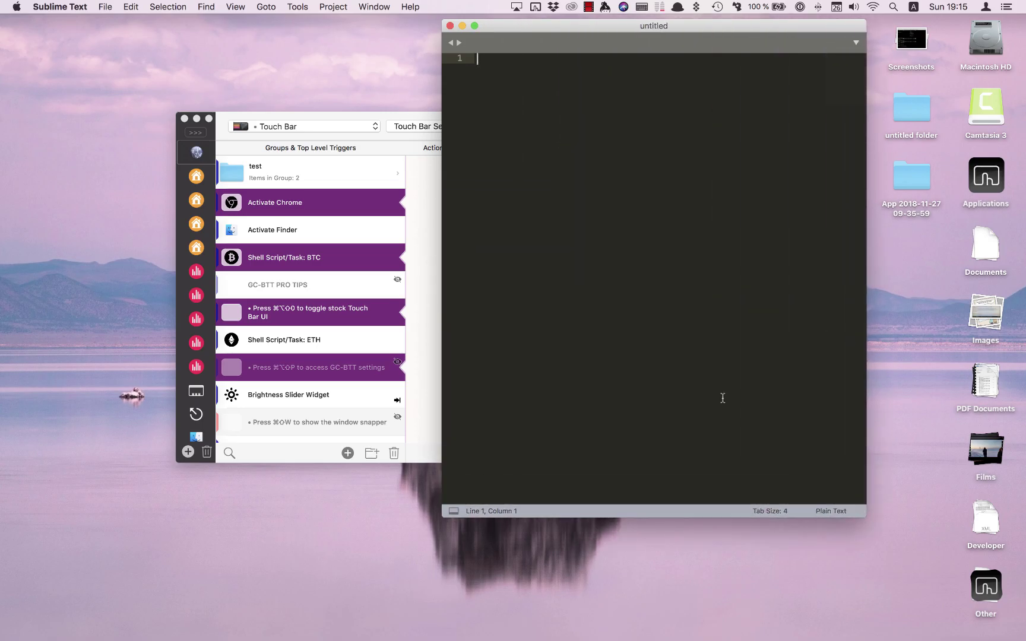
pyautogui.press('super+v')
# Step: Scroll to the top and highlight the Activate Chrome trigger's JSON properties, then deselect
pyautogui.scroll(10, 661, 251)
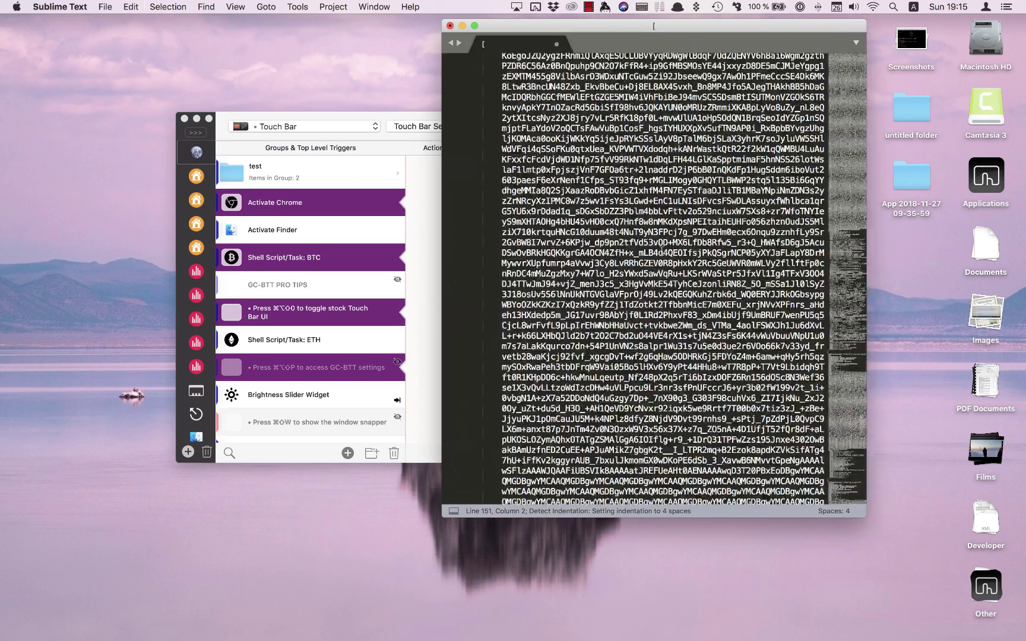
pyautogui.scroll(10, 661, 252)
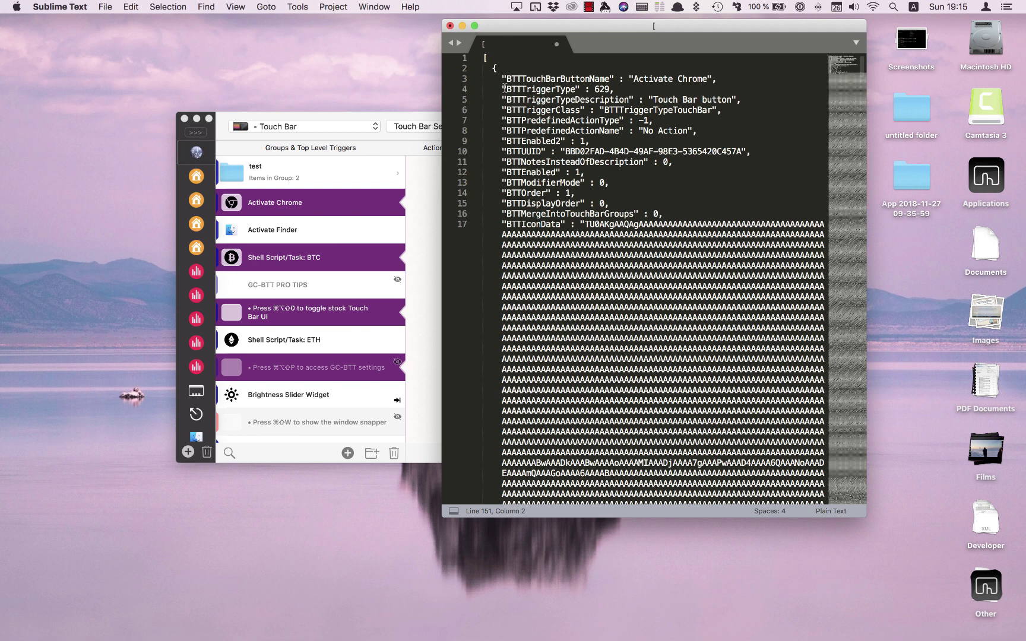
pyautogui.moveTo(500, 76); pyautogui.dragTo(600, 182)
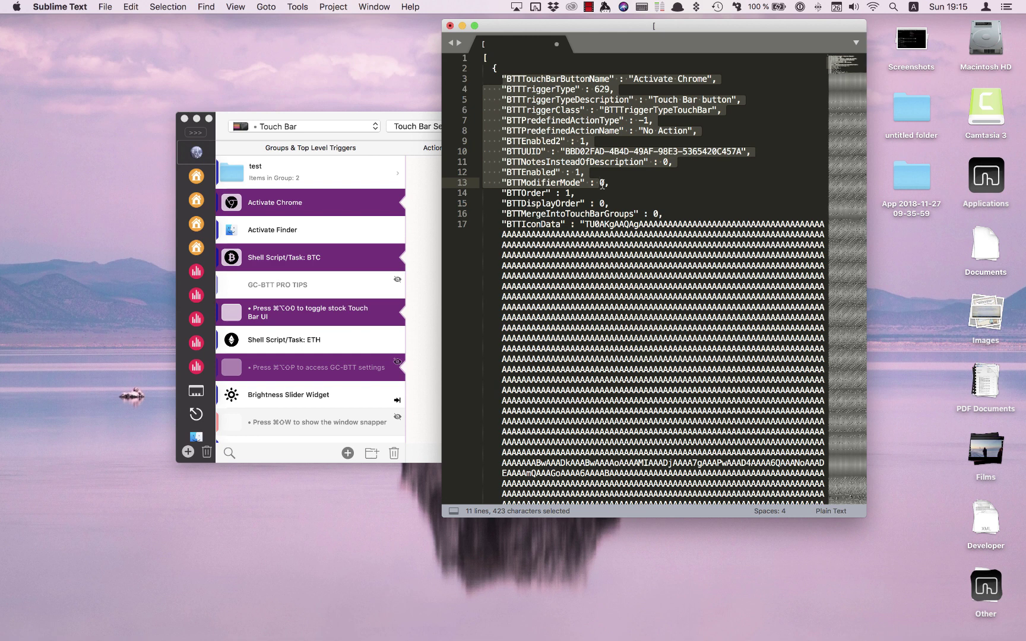
pyautogui.click(635, 203)
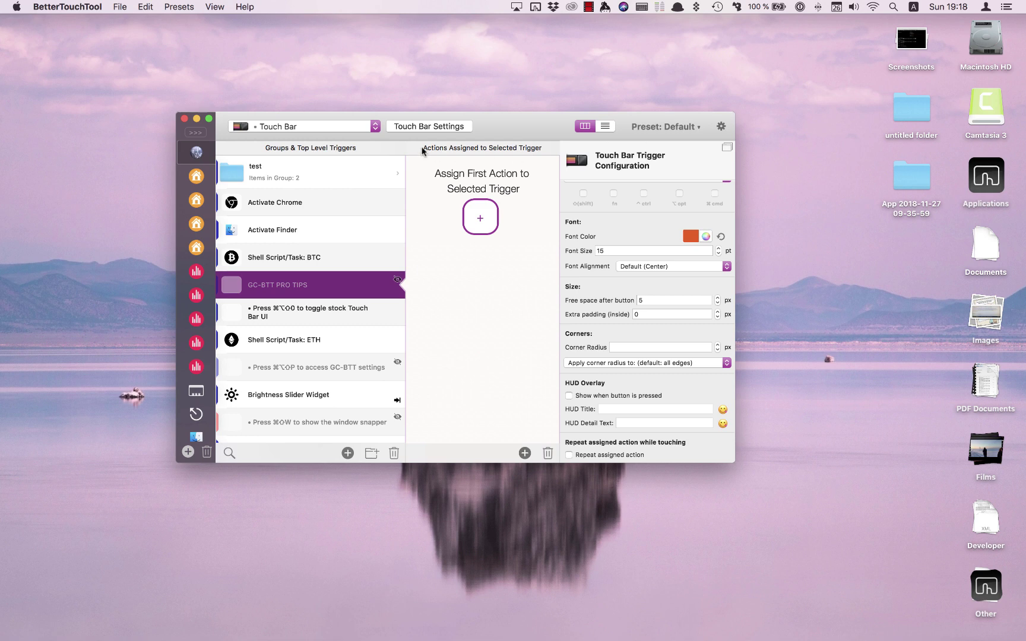
pyautogui.click(358, 127)
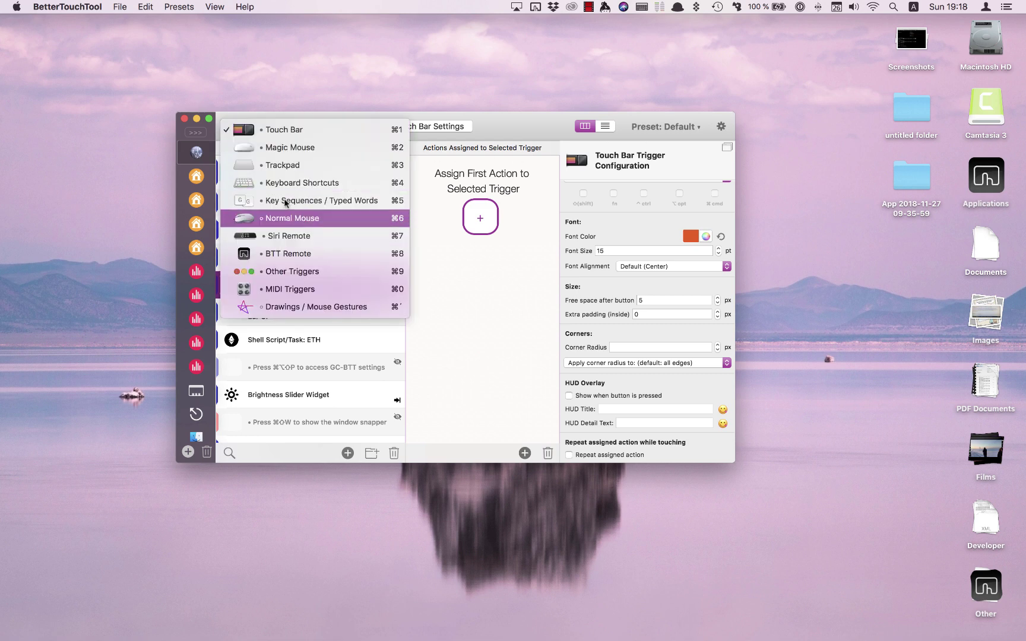
pyautogui.click(470, 337)
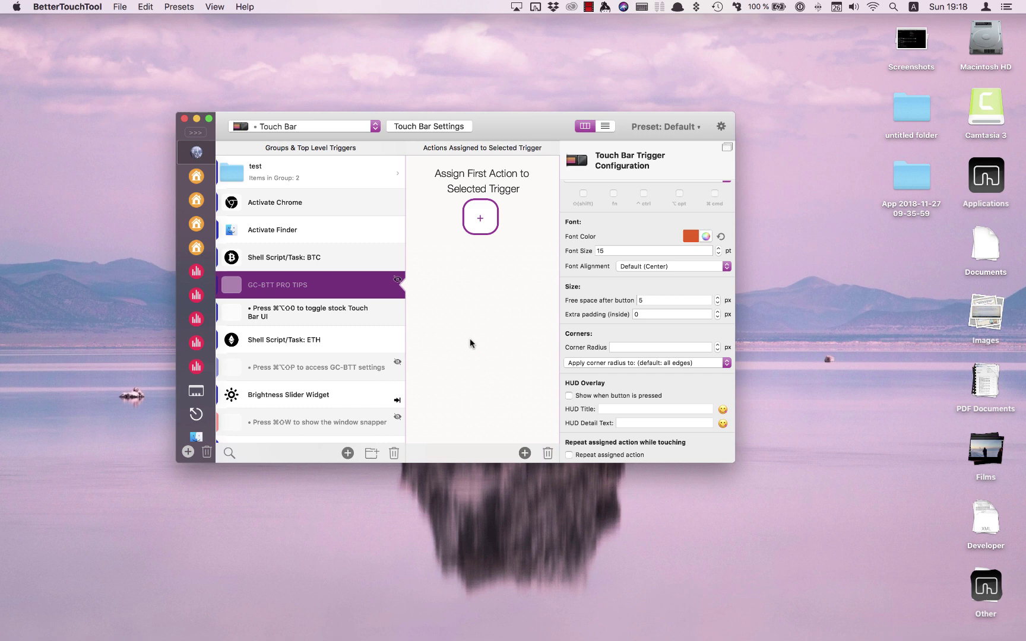